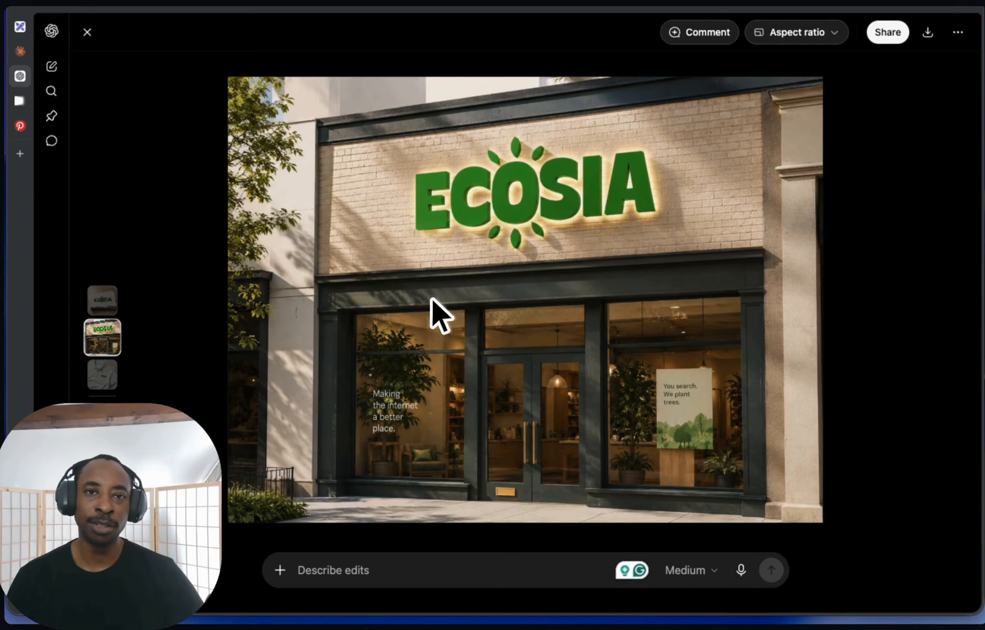
Step: Look through the Ecosia storefront, polo shirt and wall sign mockups generated in ChatGPT
{"action": "scroll", "coordinate": [419, 300], "scroll_direction": "down", "scroll_amount": 1}
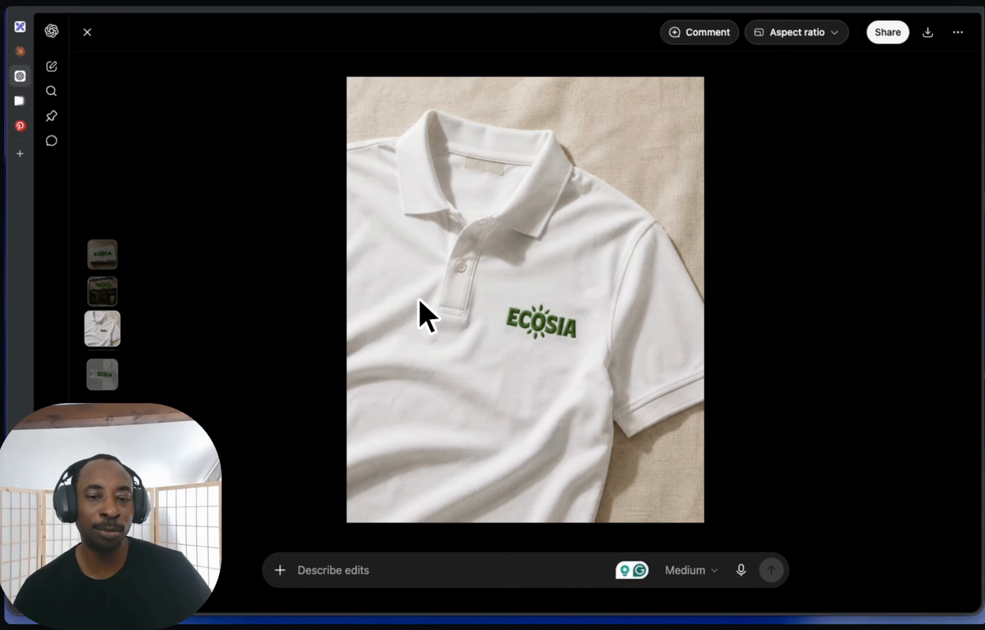
{"action": "scroll", "coordinate": [439, 297], "scroll_direction": "down", "scroll_amount": 1}
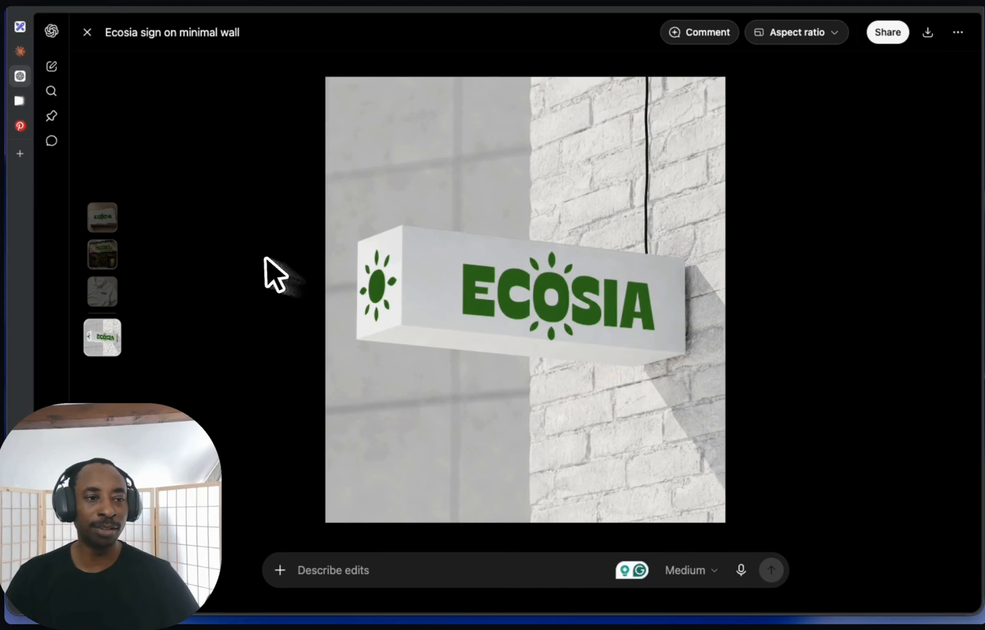
Step: Switch to the Branding work project in Google Flow and open the debossed brown leather mockup
{"action": "mouse_move", "coordinate": [19, 142]}
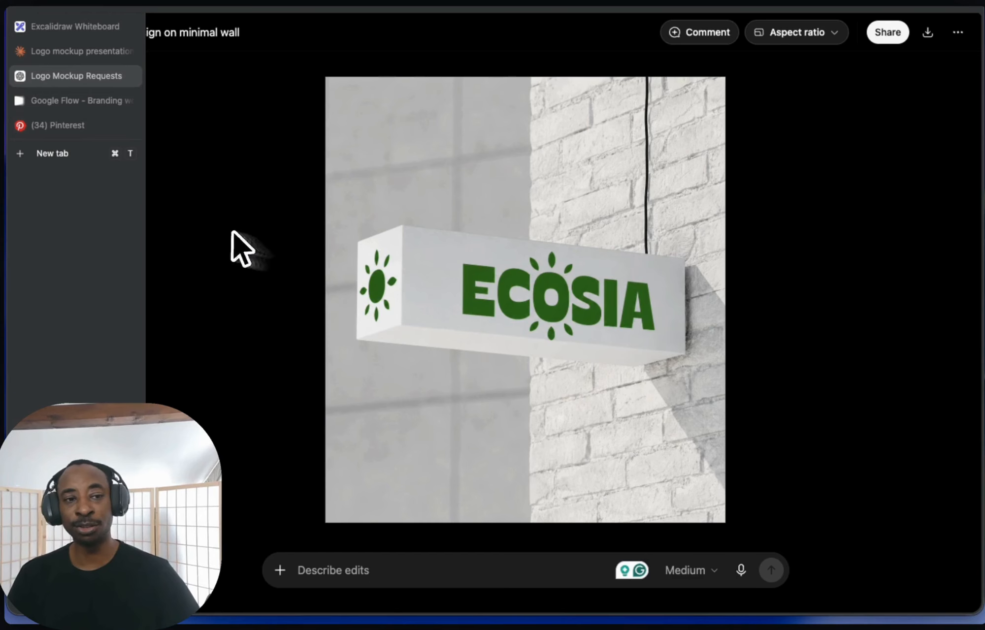
{"action": "left_click", "coordinate": [47, 98]}
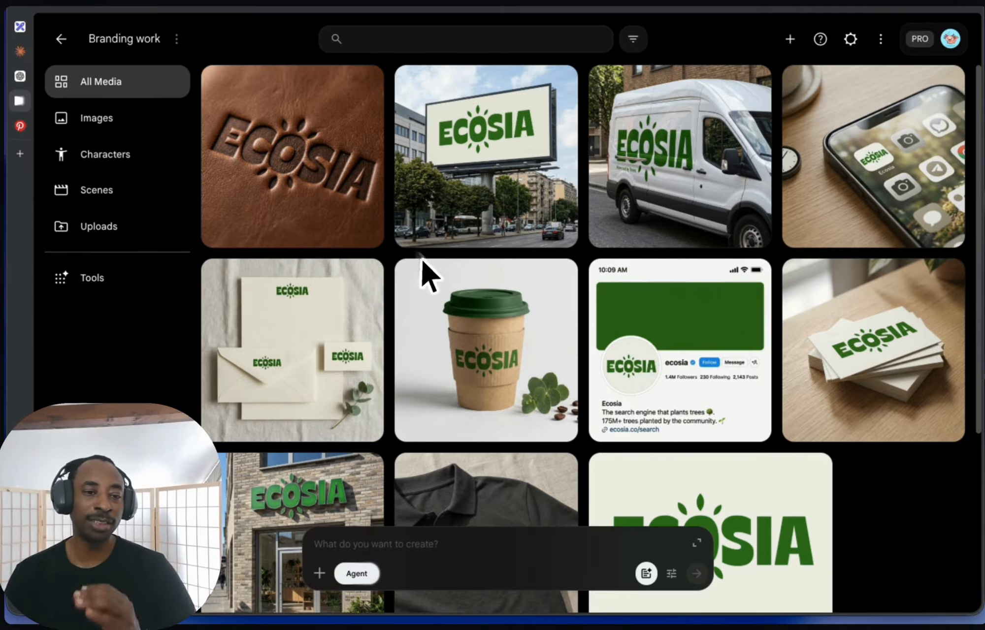
{"action": "left_click", "coordinate": [316, 176]}
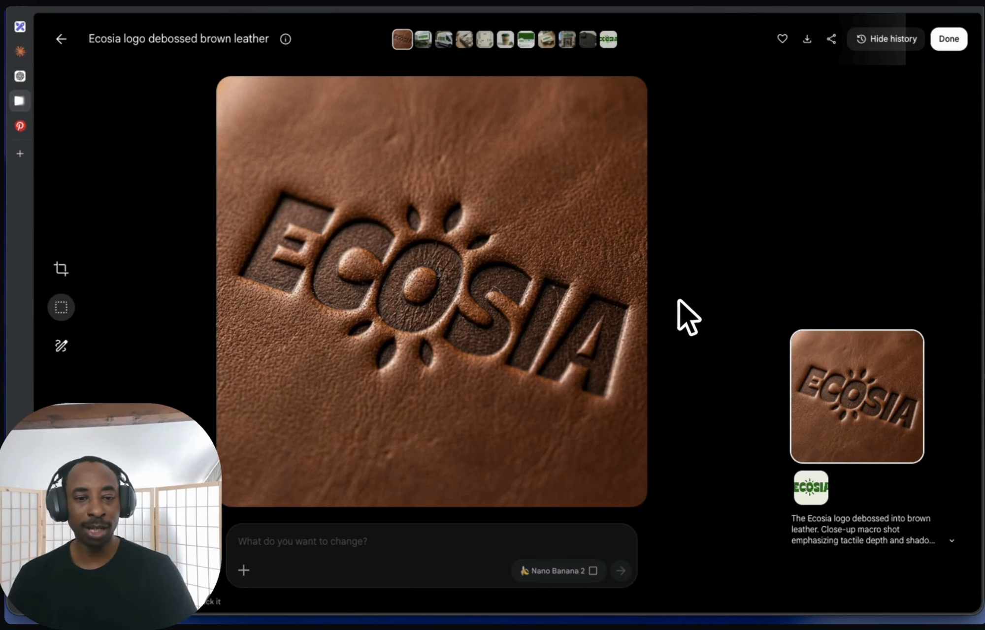
Step: View the remaining Ecosia images one by one, from the billboard mockup to ecosia-logo.jpg, and return to the project's media gallery
{"action": "key", "text": "Right"}
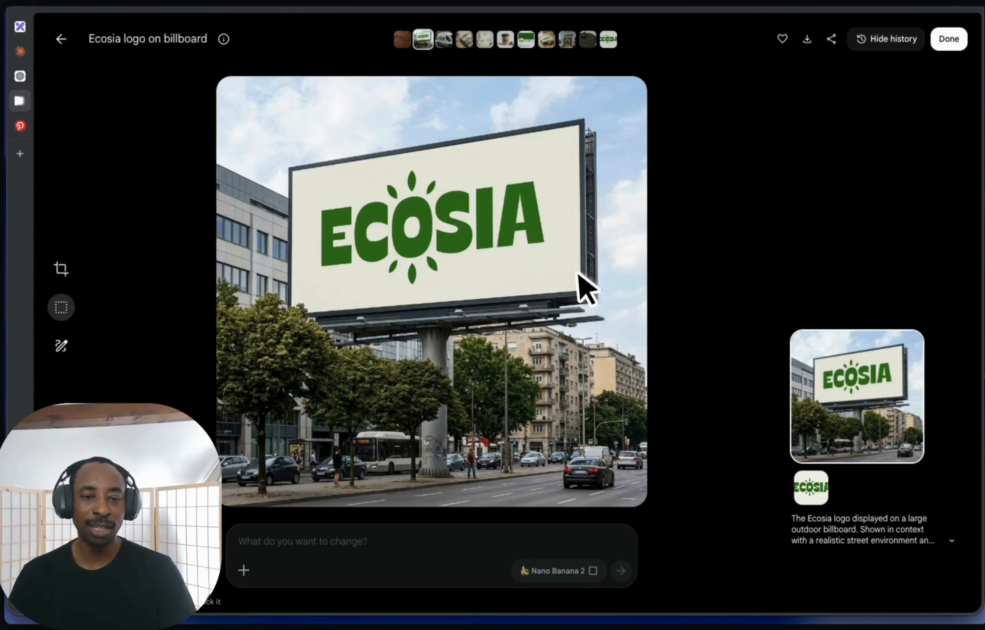
{"action": "key", "text": "Right"}
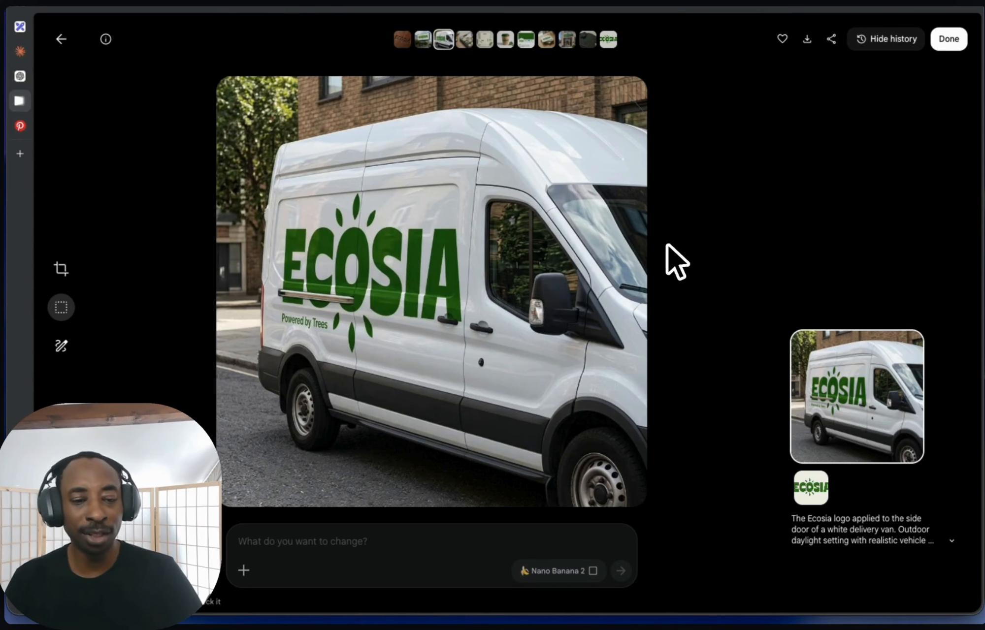
{"action": "key", "text": "Right"}
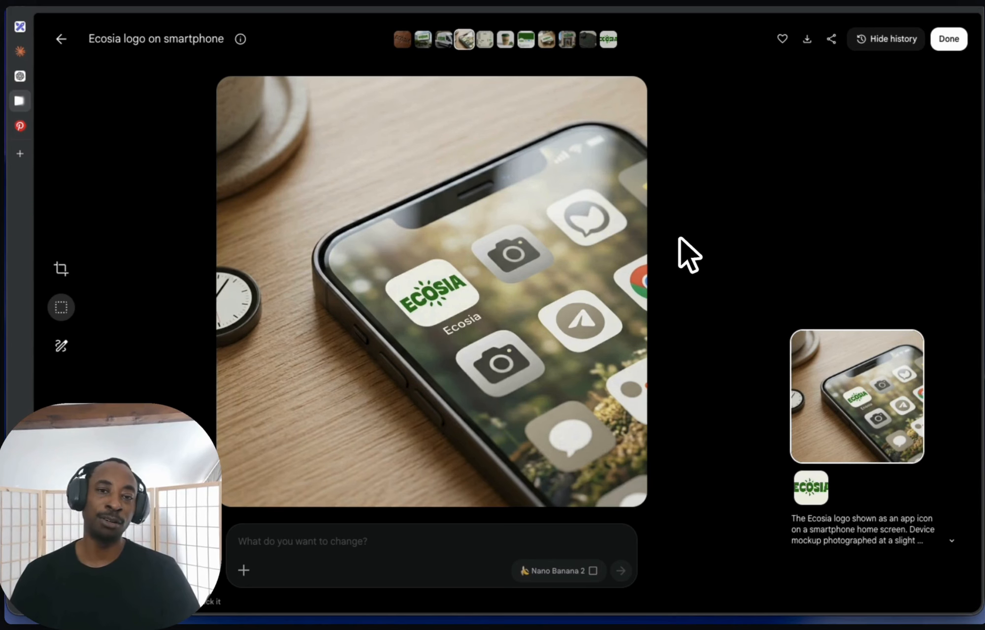
{"action": "key", "text": "Right"}
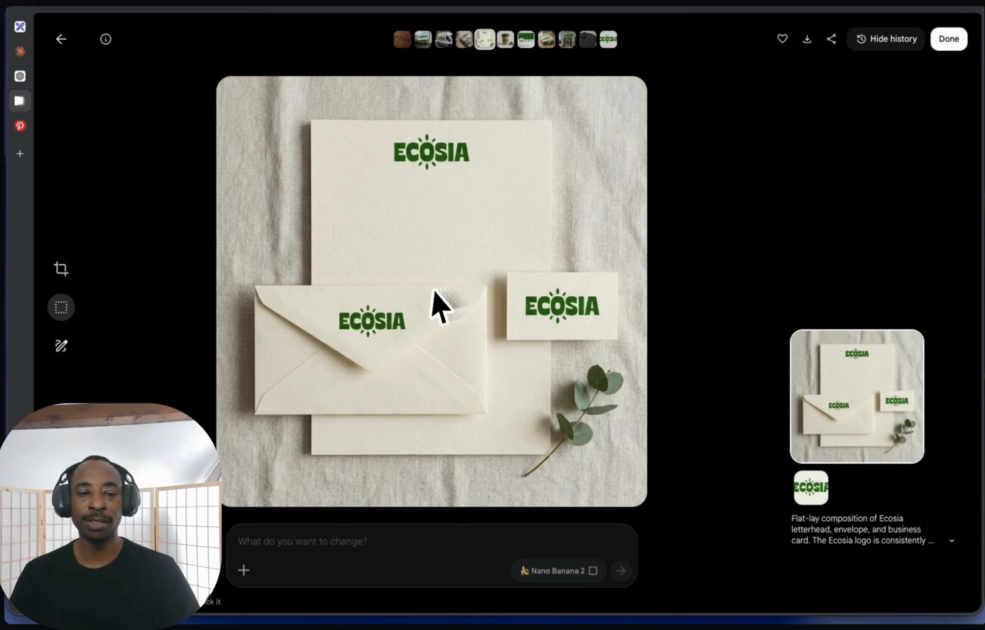
{"action": "key", "text": "Right"}
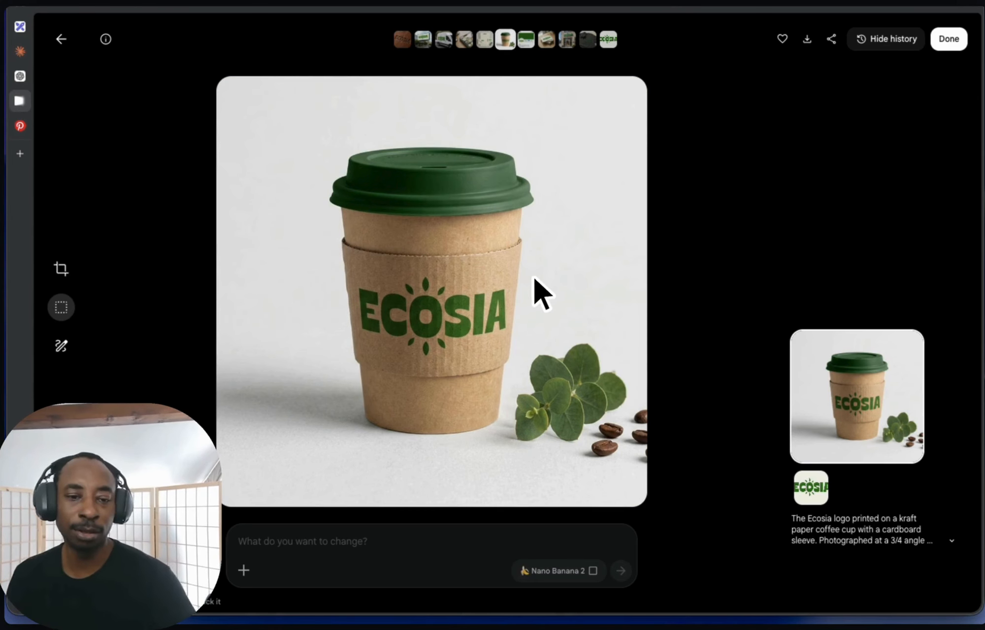
{"action": "key", "text": "Right"}
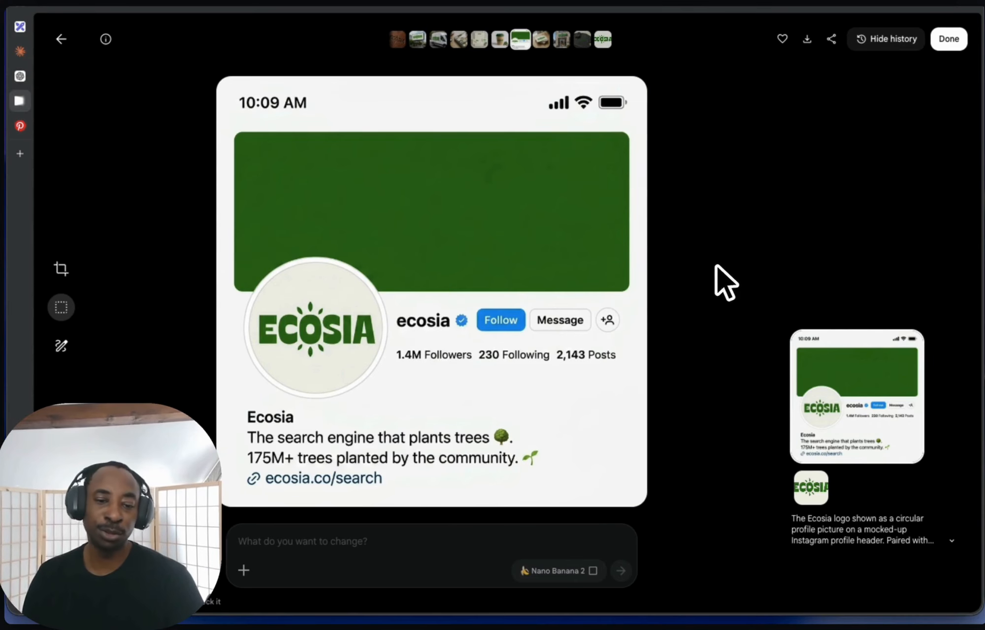
{"action": "key", "text": "Right"}
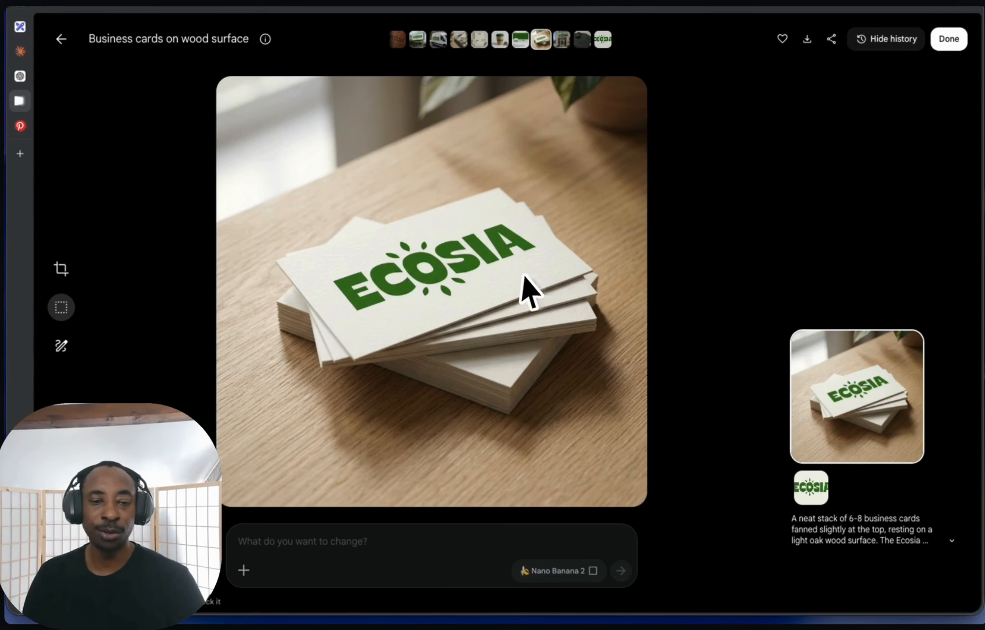
{"action": "key", "text": "Right"}
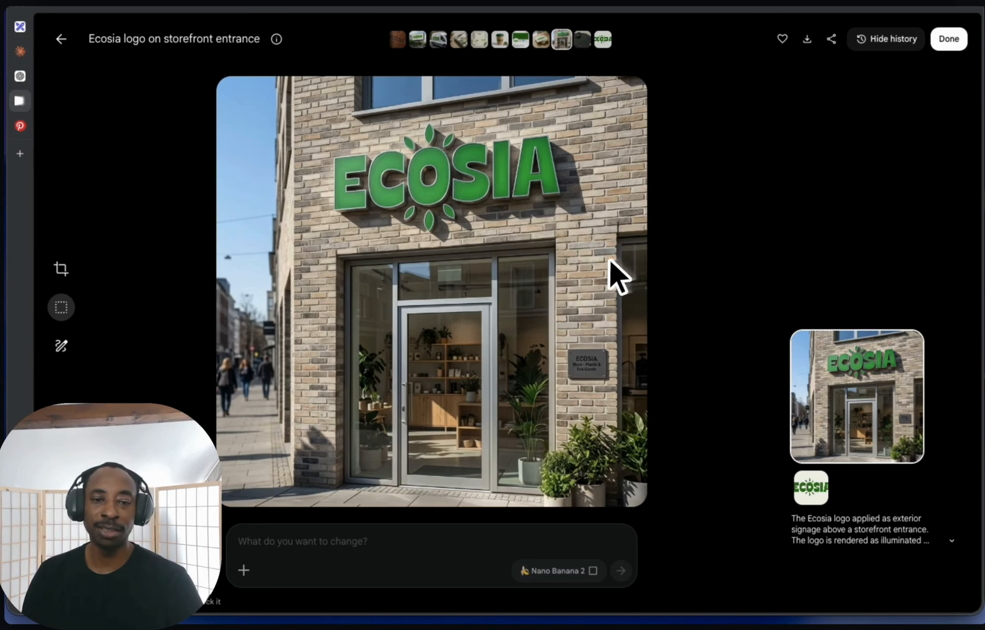
{"action": "key", "text": "Right"}
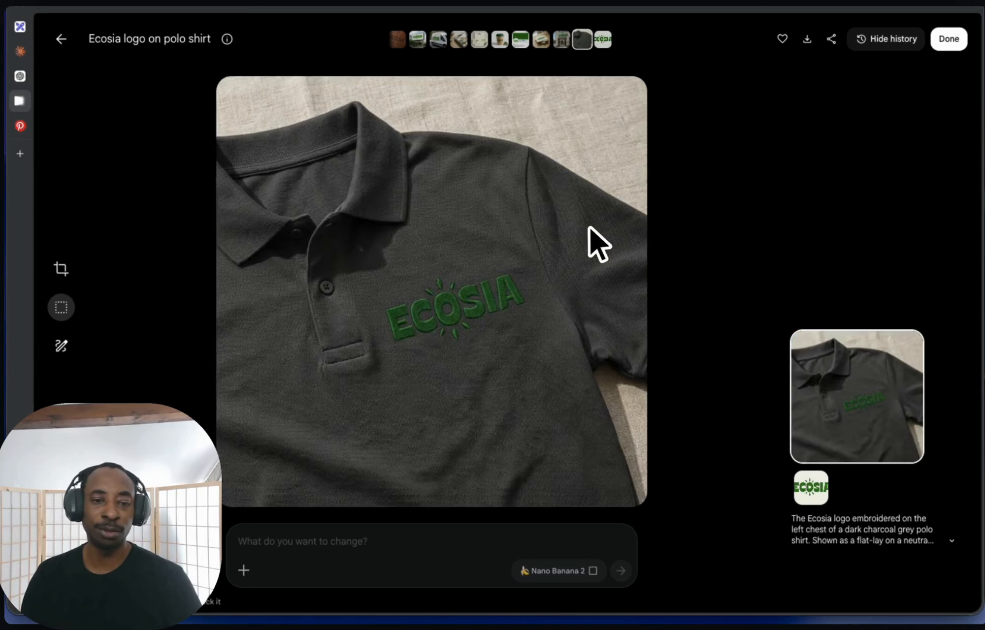
{"action": "key", "text": "Right"}
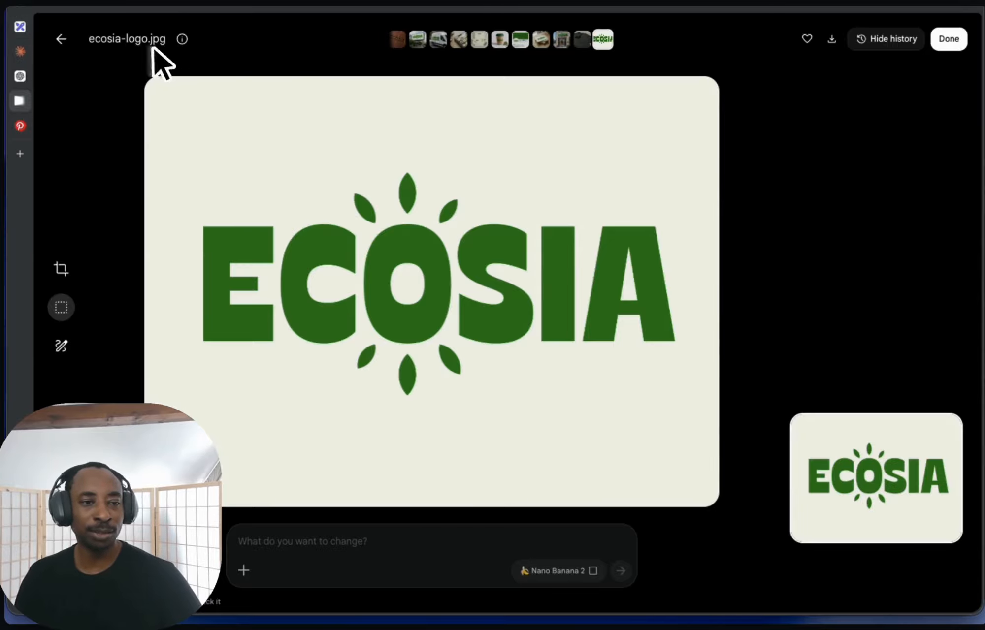
{"action": "left_click", "coordinate": [61, 40]}
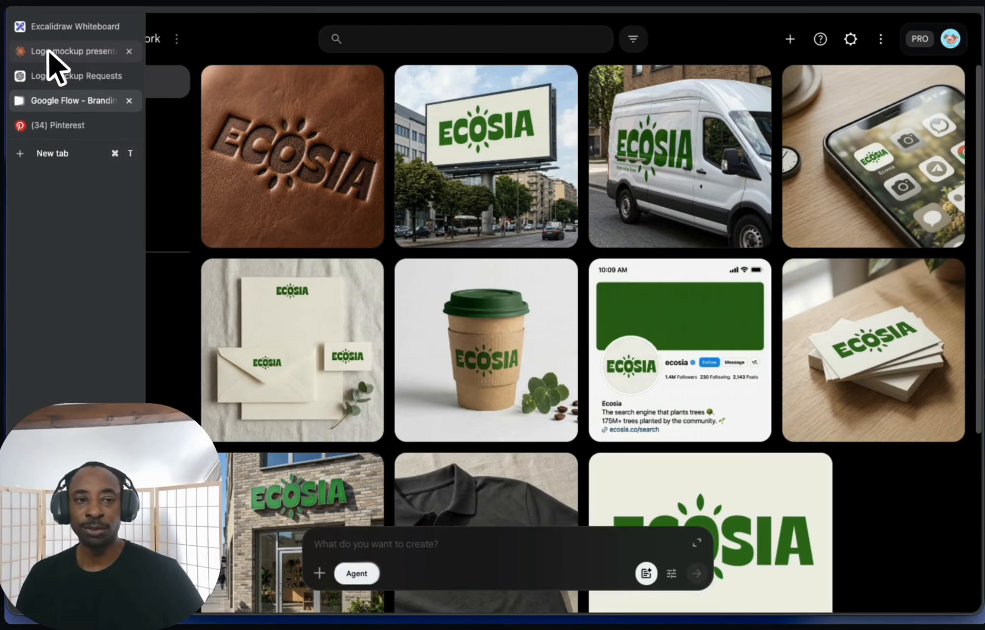
Step: Switch to the Logo mockup presentation ideas chat in Claude and review the request for 10 brand mockup ideas and its answer
{"action": "left_click", "coordinate": [48, 52]}
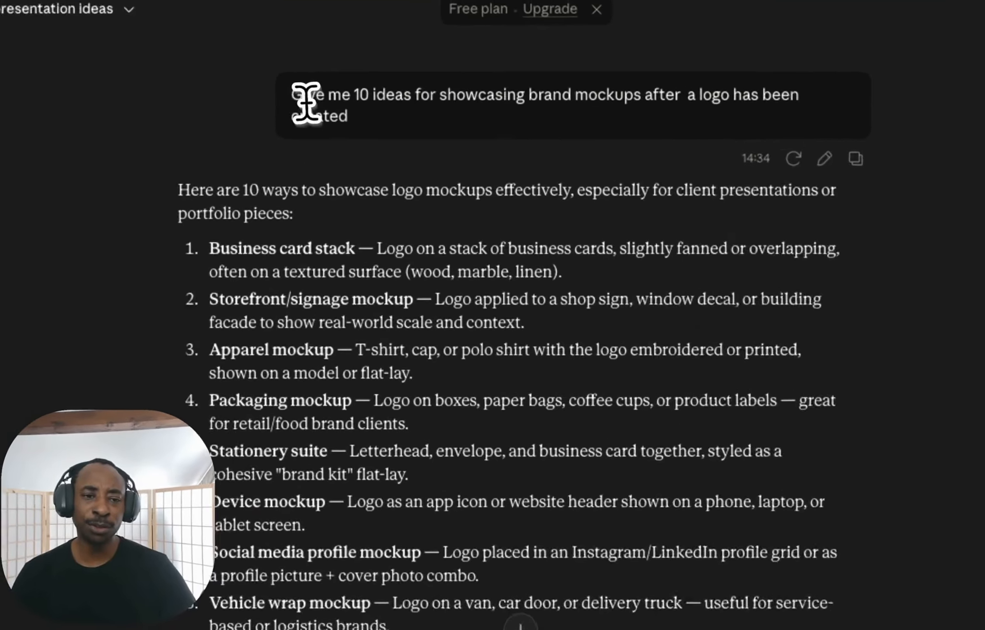
{"action": "left_click_drag", "start_coordinate": [300, 99], "coordinate": [370, 107]}
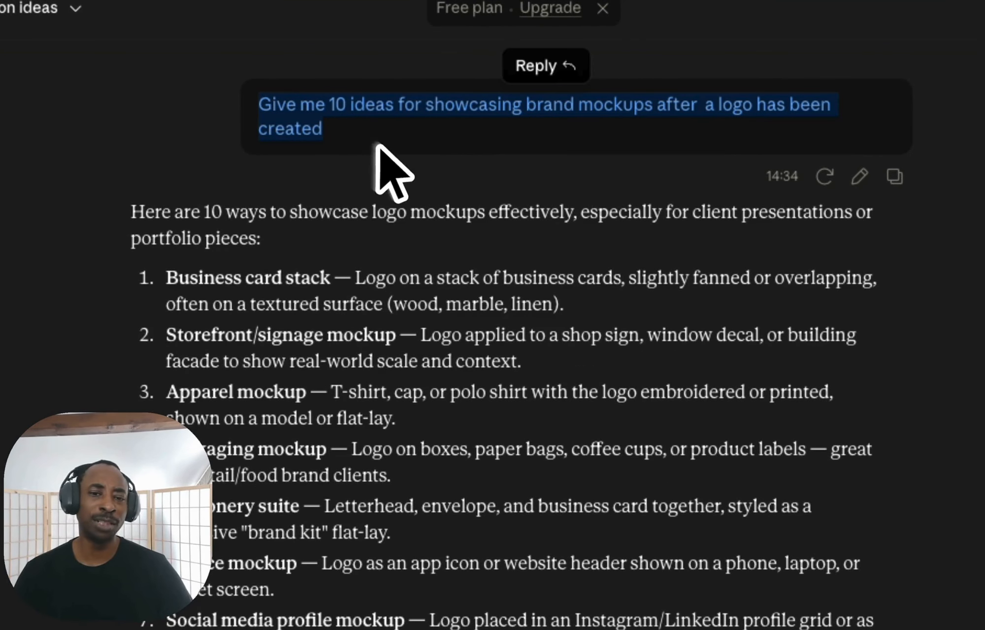
{"action": "left_click", "coordinate": [400, 192]}
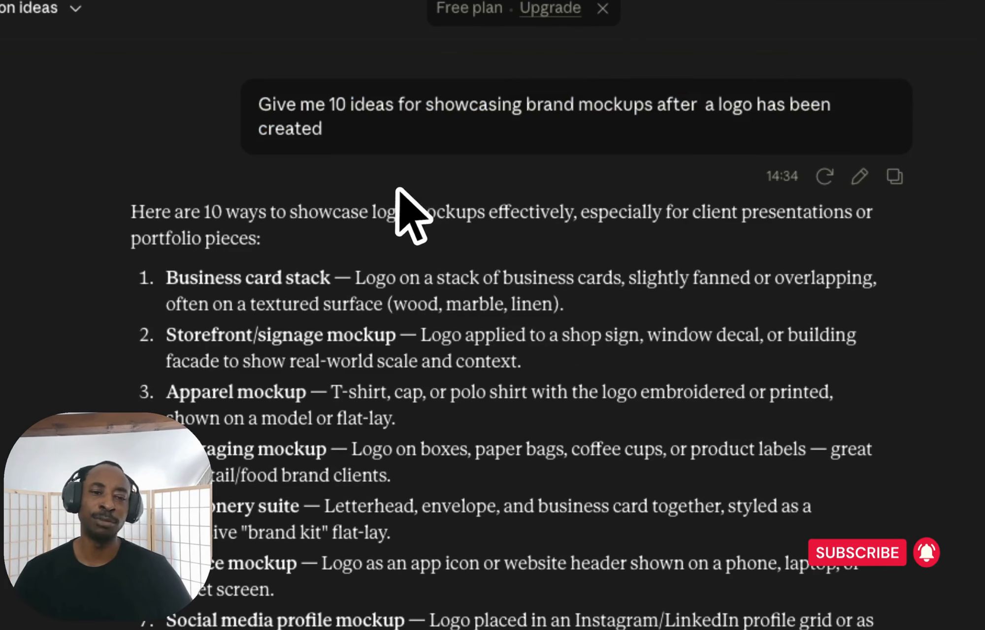
{"action": "scroll", "coordinate": [395, 321], "scroll_direction": "down", "scroll_amount": 3}
{"action": "scroll", "coordinate": [395, 320], "scroll_direction": "down", "scroll_amount": 12}
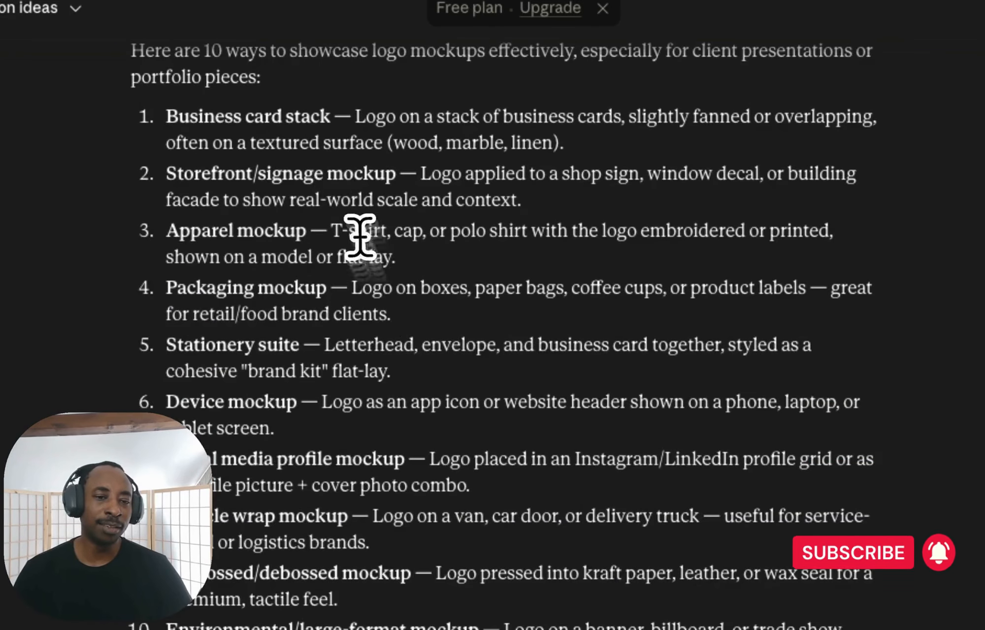
Step: Examine the request for a detailed mockup-generating prompt and the Master Prompt Template given in reply
{"action": "scroll", "coordinate": [436, 398], "scroll_direction": "down", "scroll_amount": 7}
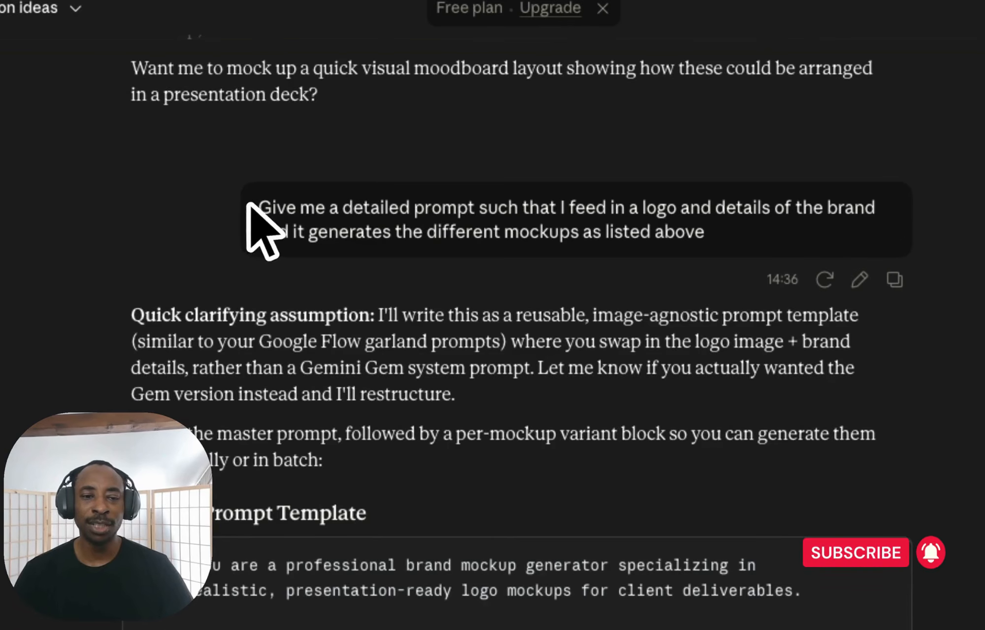
{"action": "left_click_drag", "start_coordinate": [261, 210], "coordinate": [715, 242]}
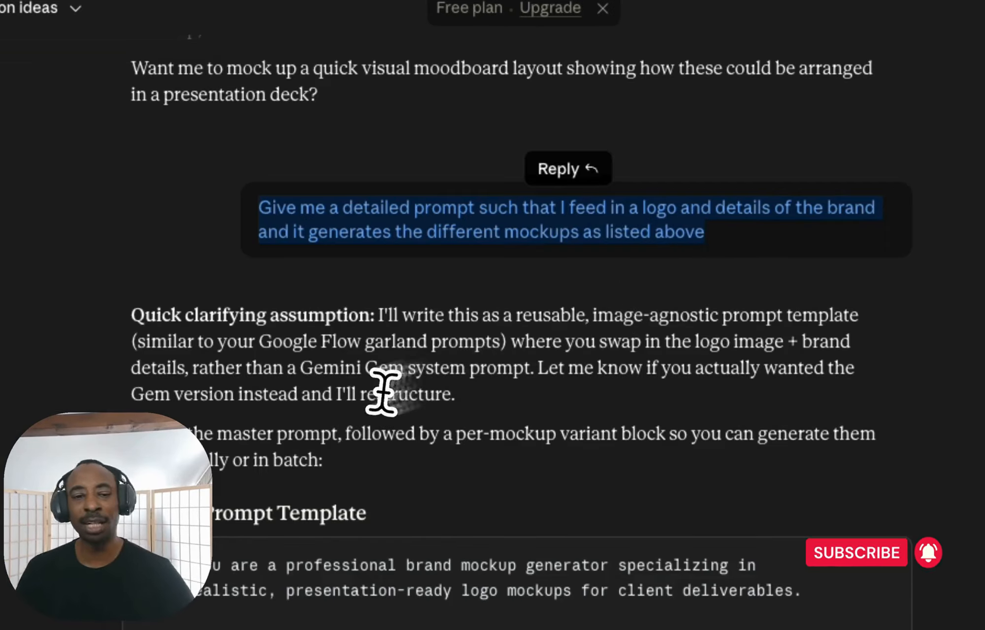
{"action": "scroll", "coordinate": [382, 391], "scroll_direction": "down", "scroll_amount": 8}
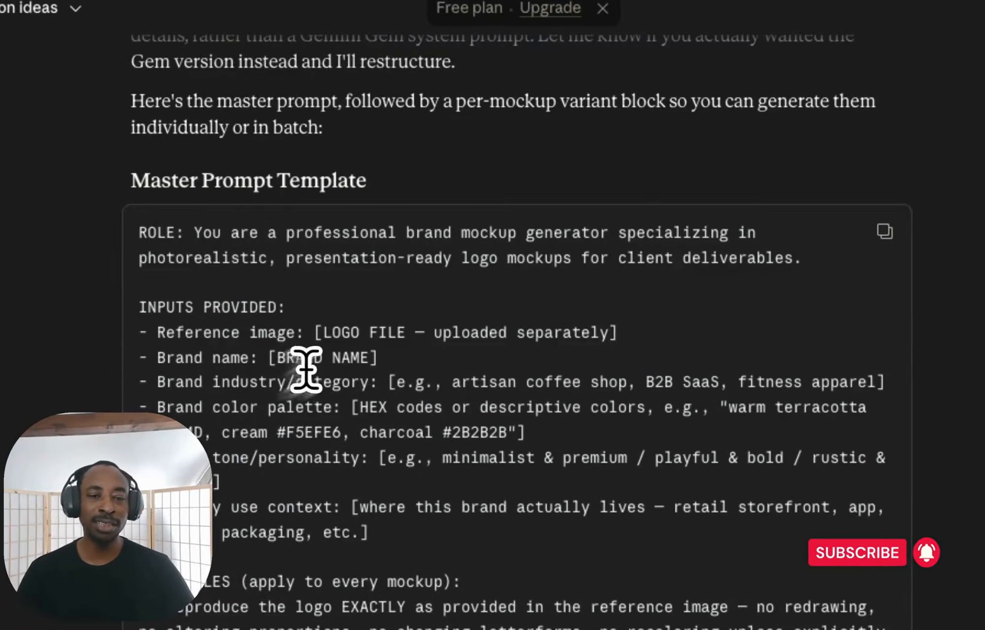
{"action": "scroll", "coordinate": [424, 428], "scroll_direction": "down", "scroll_amount": 1}
{"action": "scroll", "coordinate": [438, 454], "scroll_direction": "down", "scroll_amount": 6}
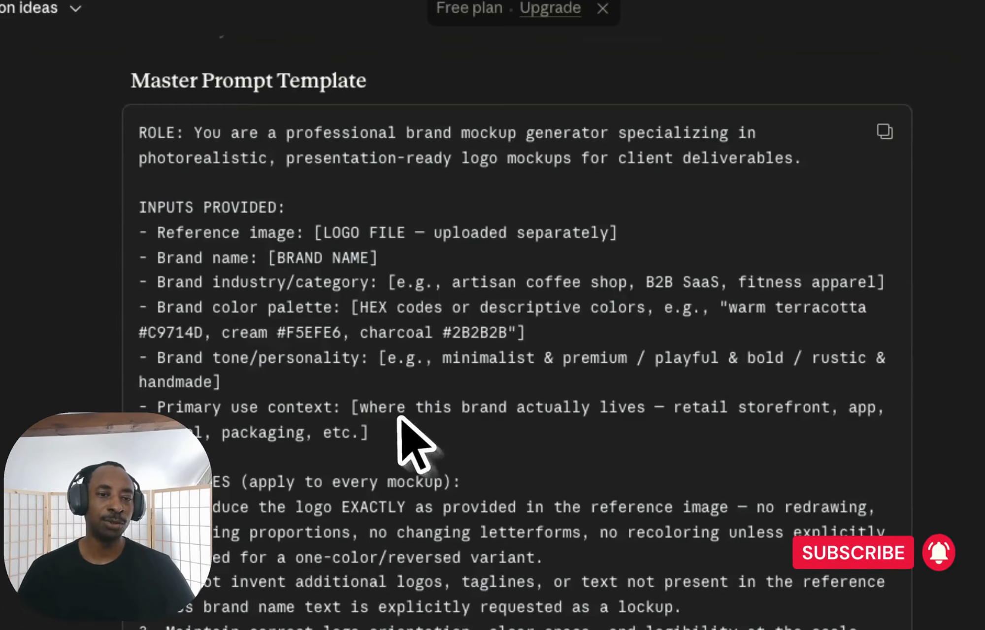
Step: Read the per-mockup variant blocks from the business card stack to the stationery suite
{"action": "scroll", "coordinate": [450, 364], "scroll_direction": "down", "scroll_amount": 9}
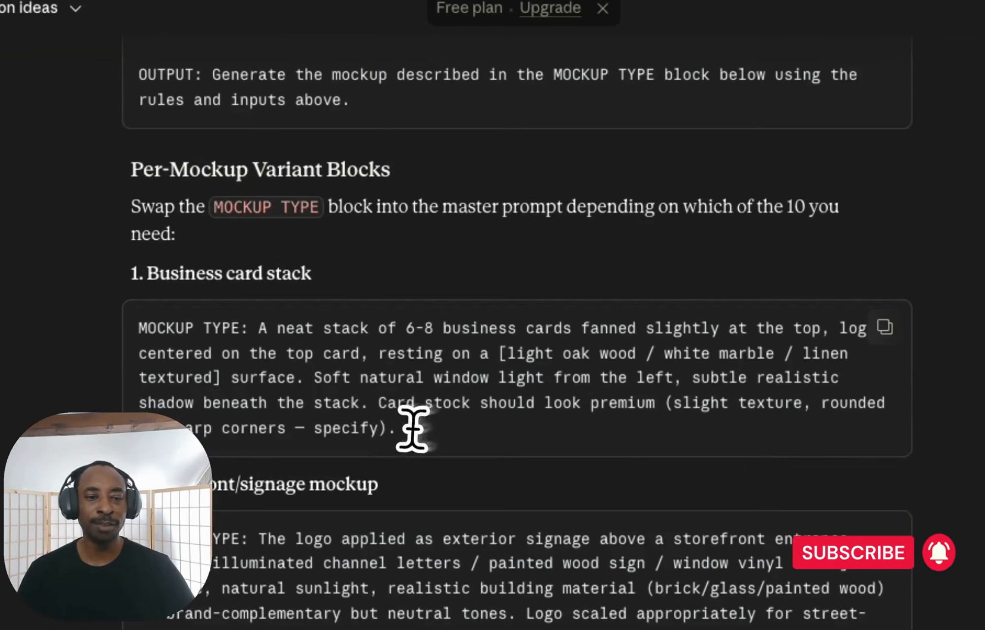
{"action": "scroll", "coordinate": [394, 355], "scroll_direction": "down", "scroll_amount": 1}
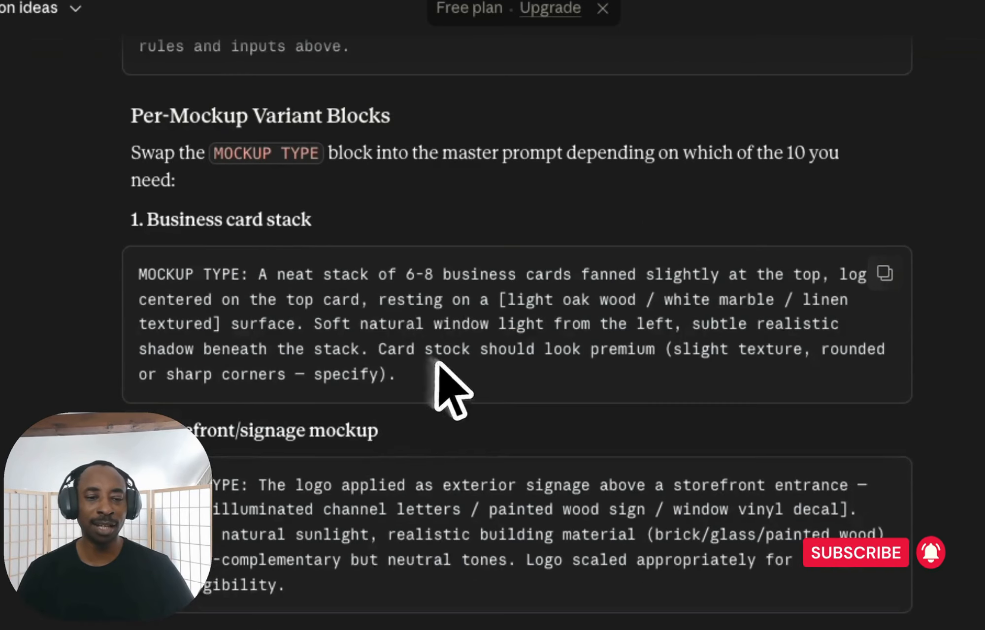
{"action": "scroll", "coordinate": [335, 439], "scroll_direction": "down", "scroll_amount": 5}
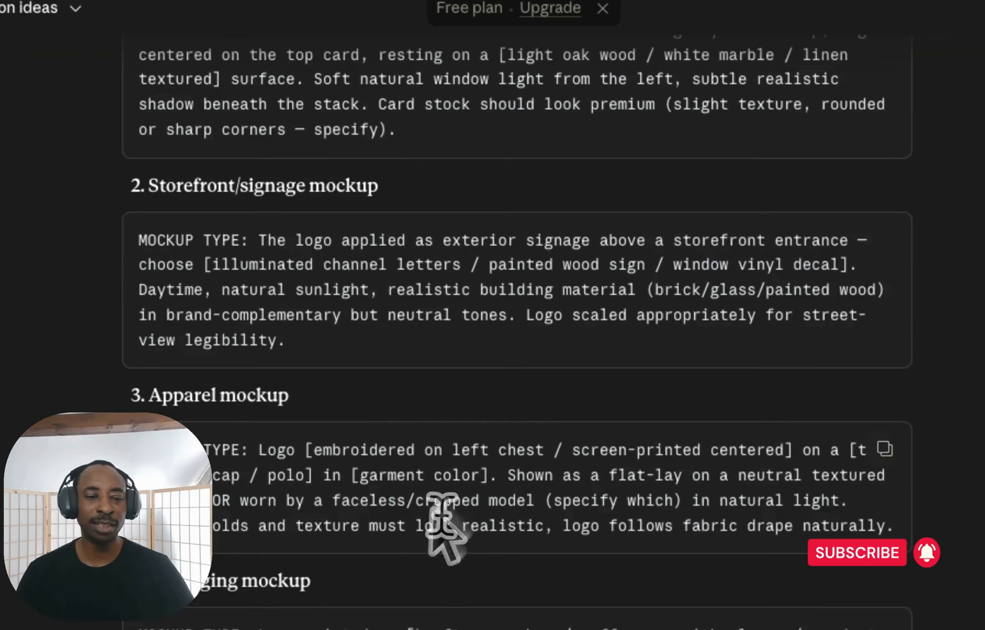
{"action": "scroll", "coordinate": [296, 468], "scroll_direction": "up", "scroll_amount": 1}
{"action": "scroll", "coordinate": [316, 492], "scroll_direction": "down", "scroll_amount": 5}
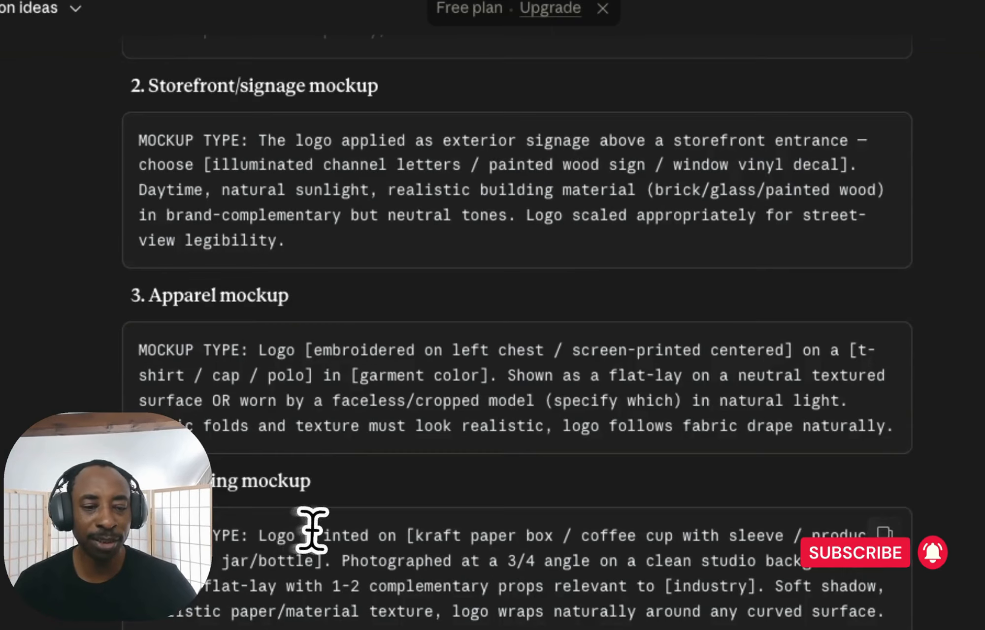
{"action": "scroll", "coordinate": [308, 435], "scroll_direction": "down", "scroll_amount": 3}
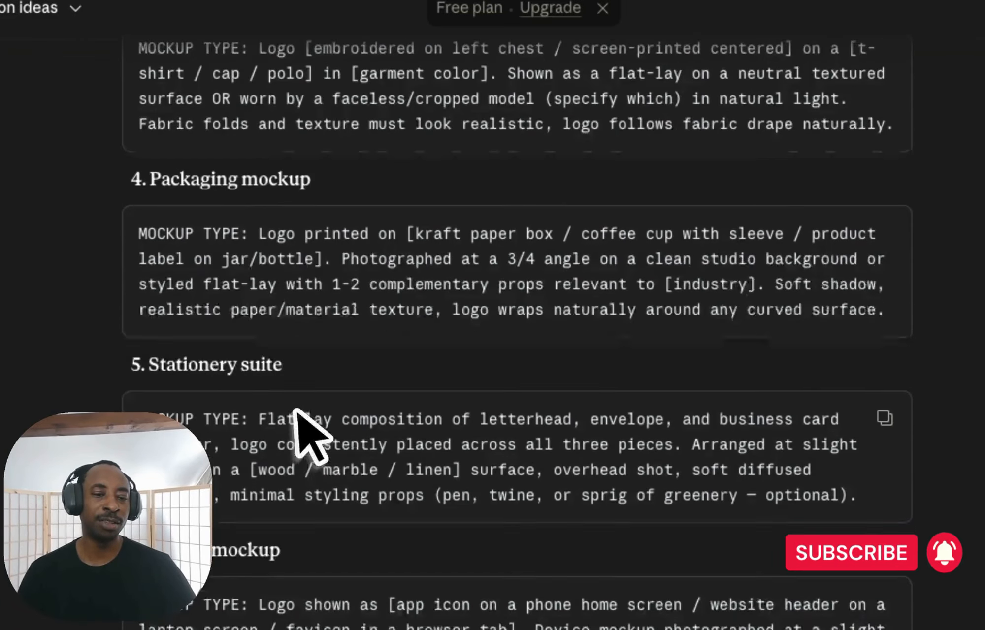
Step: Read the variant blocks from the device mockup to the environmental/large-format mockup, plus the usage instructions
{"action": "scroll", "coordinate": [354, 485], "scroll_direction": "down", "scroll_amount": 4}
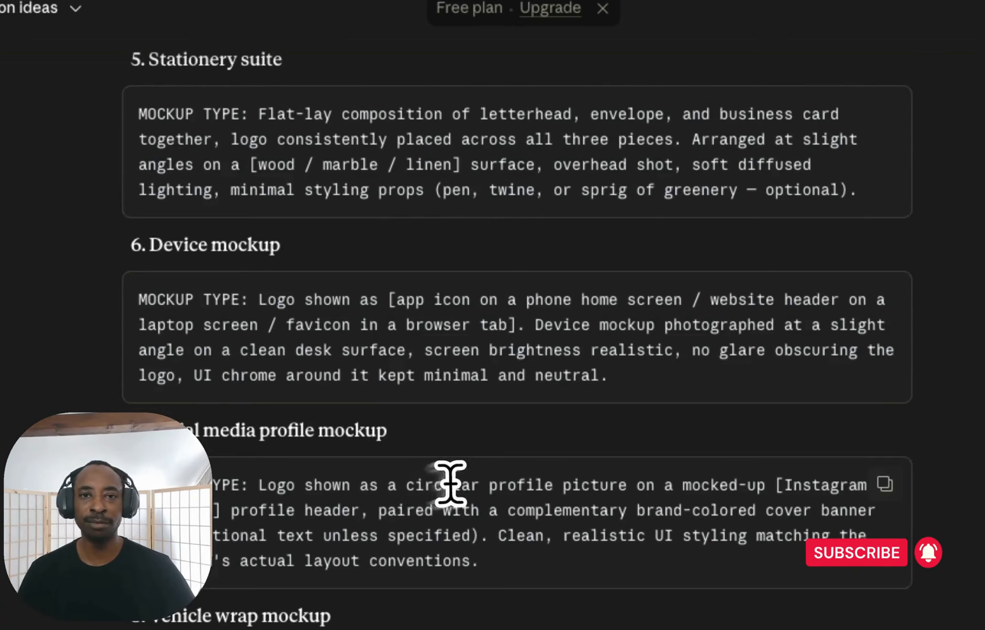
{"action": "scroll", "coordinate": [450, 484], "scroll_direction": "down", "scroll_amount": 3}
{"action": "scroll", "coordinate": [433, 487], "scroll_direction": "down", "scroll_amount": 5}
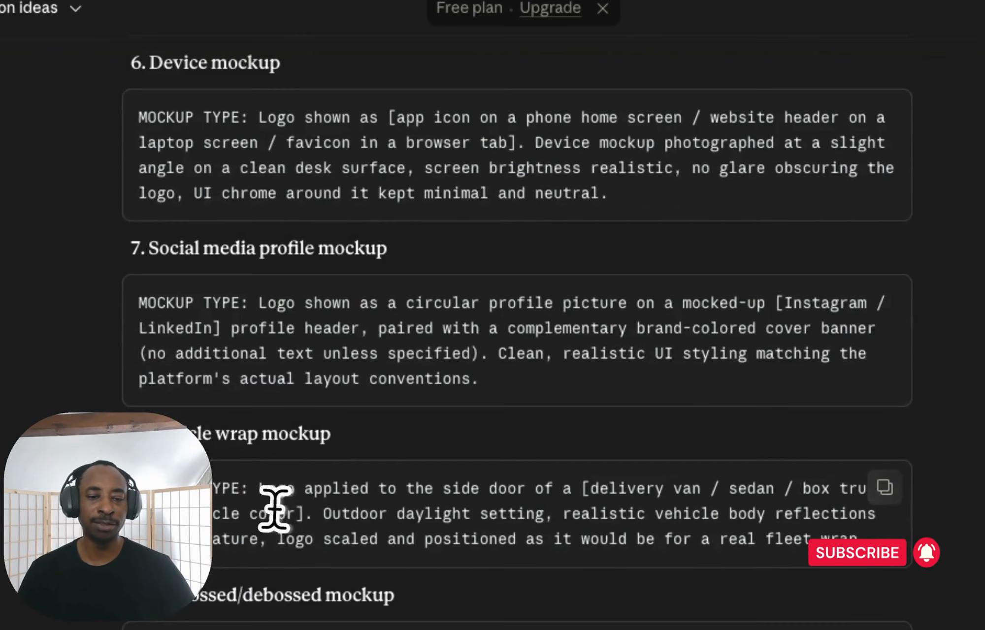
{"action": "scroll", "coordinate": [362, 466], "scroll_direction": "down", "scroll_amount": 1}
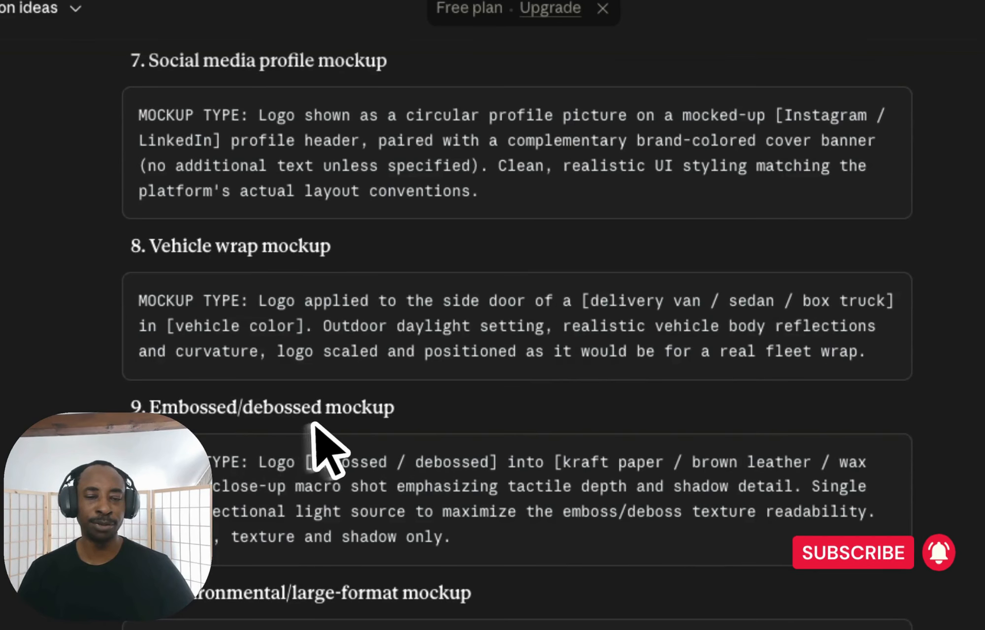
{"action": "scroll", "coordinate": [341, 425], "scroll_direction": "down", "scroll_amount": 4}
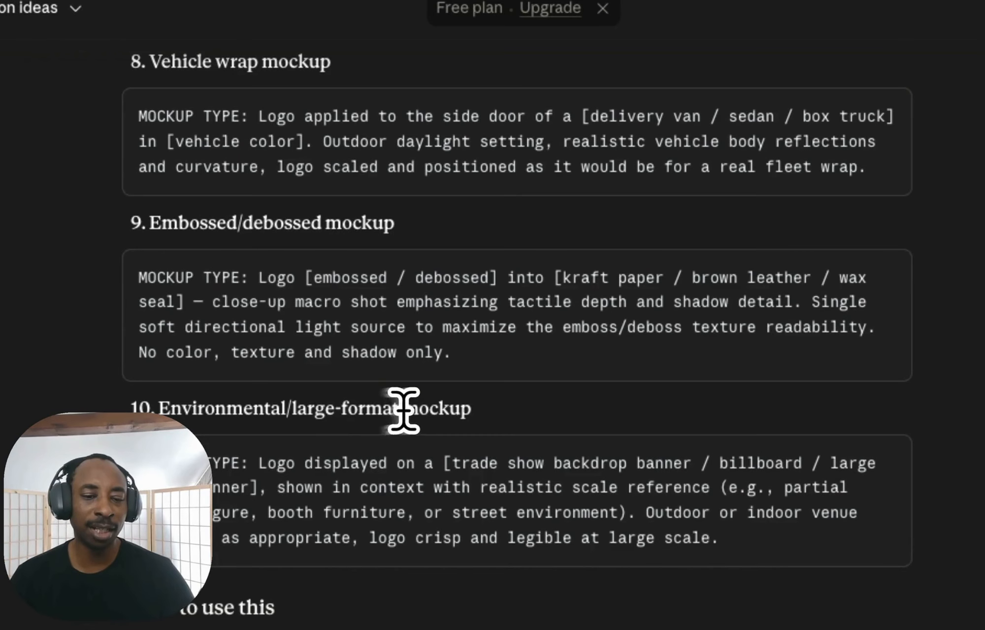
{"action": "scroll", "coordinate": [467, 557], "scroll_direction": "down", "scroll_amount": 2}
{"action": "scroll", "coordinate": [476, 566], "scroll_direction": "down", "scroll_amount": 4}
{"action": "scroll", "coordinate": [463, 554], "scroll_direction": "up", "scroll_amount": 4}
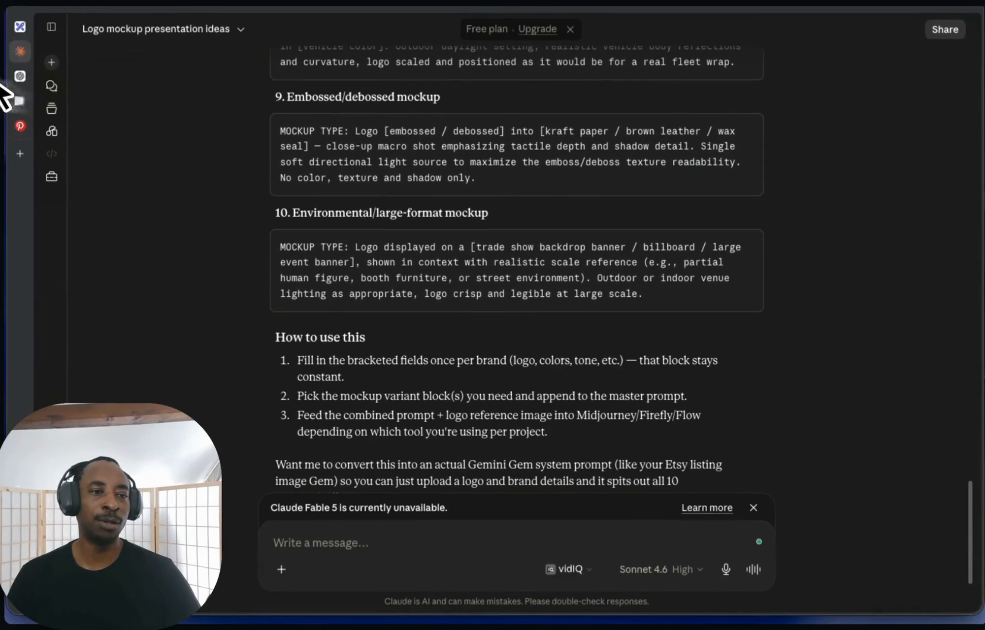
Step: Switch to the Logo Mockup Requests chat in ChatGPT, close the enlarged image and expand the full mockup prompt
{"action": "mouse_move", "coordinate": [44, 82]}
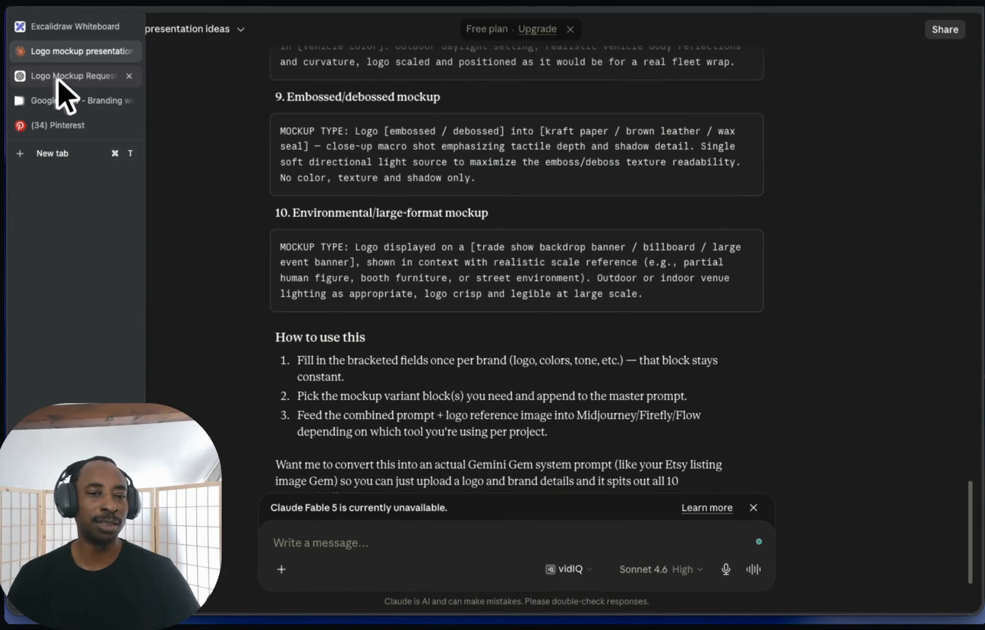
{"action": "left_click", "coordinate": [52, 82]}
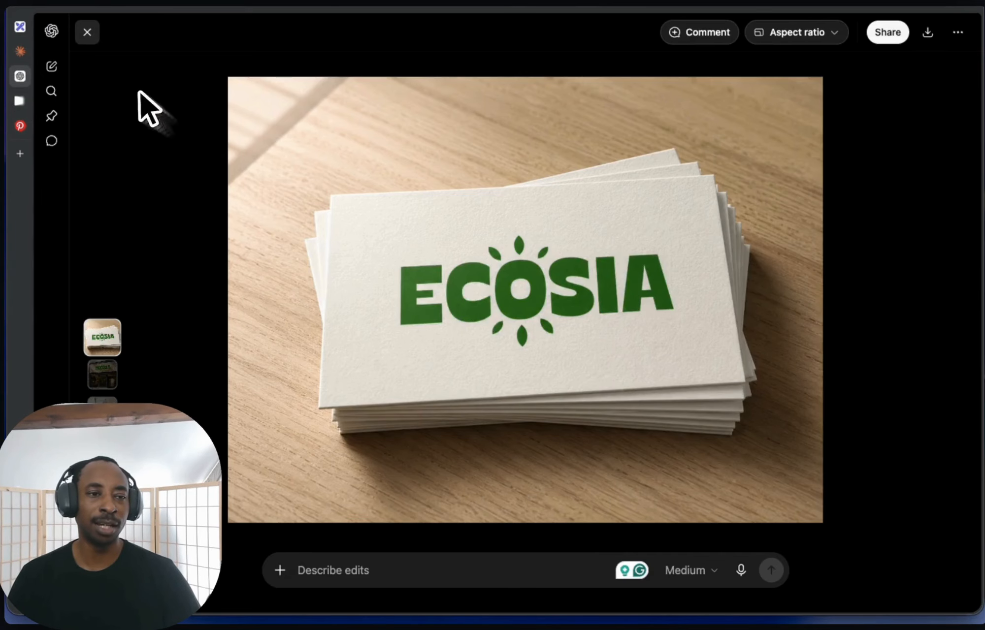
{"action": "left_click", "coordinate": [84, 31]}
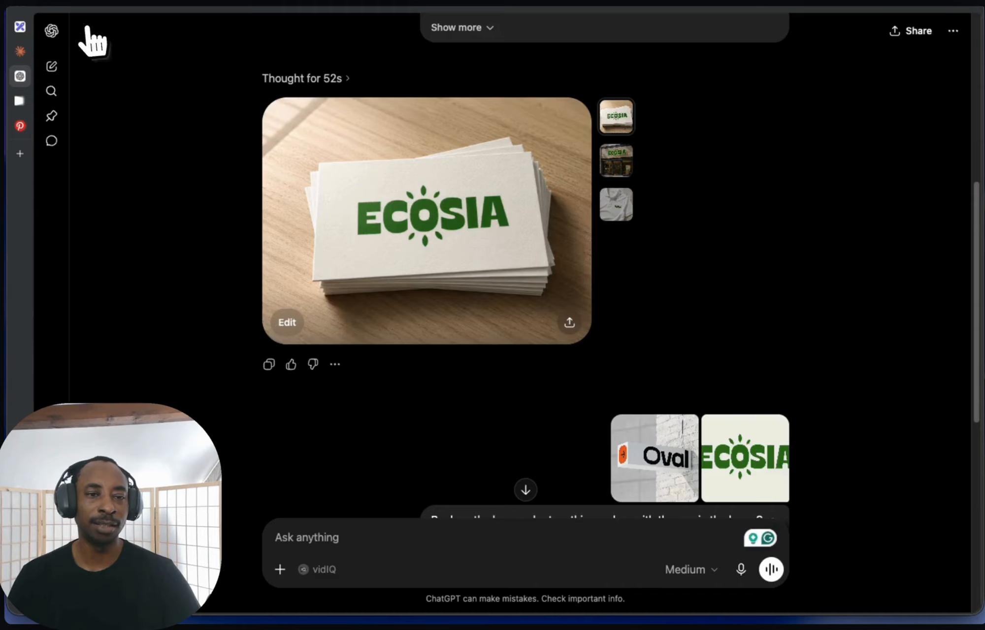
{"action": "scroll", "coordinate": [486, 186], "scroll_direction": "up", "scroll_amount": 8}
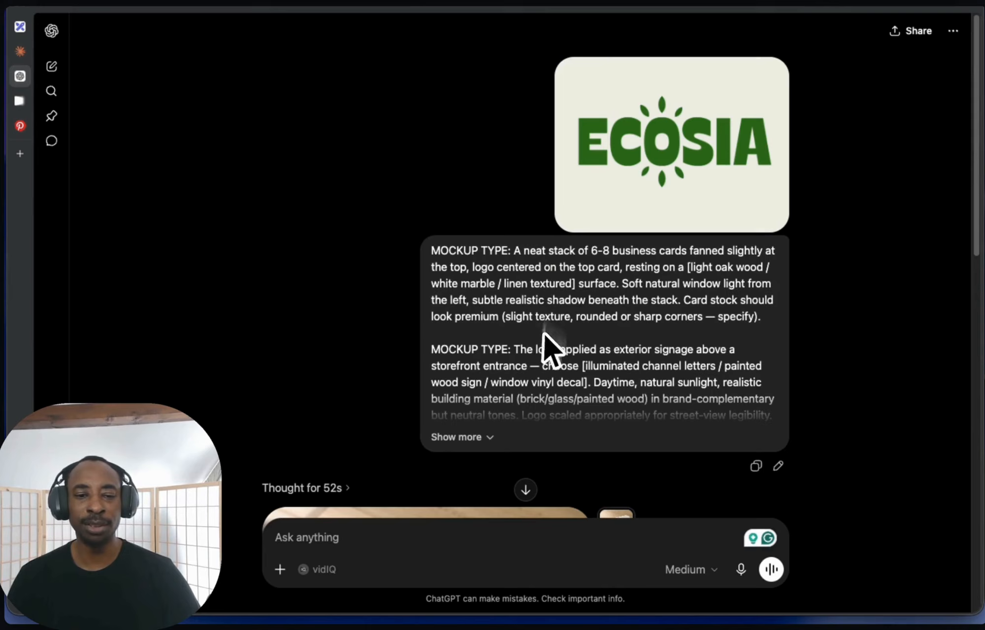
{"action": "scroll", "coordinate": [587, 276], "scroll_direction": "down", "scroll_amount": 2}
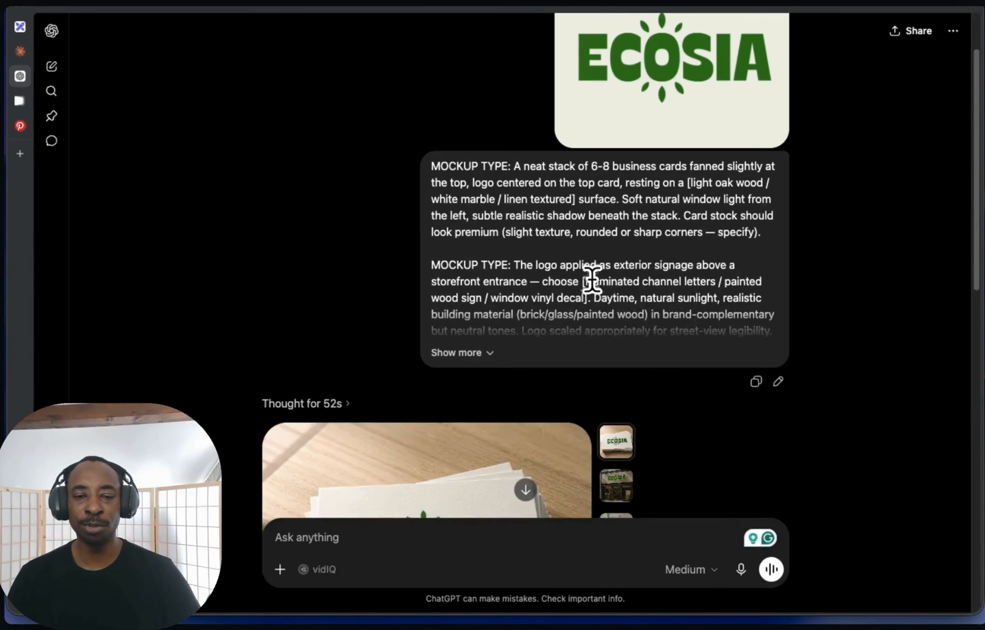
{"action": "left_click", "coordinate": [492, 355]}
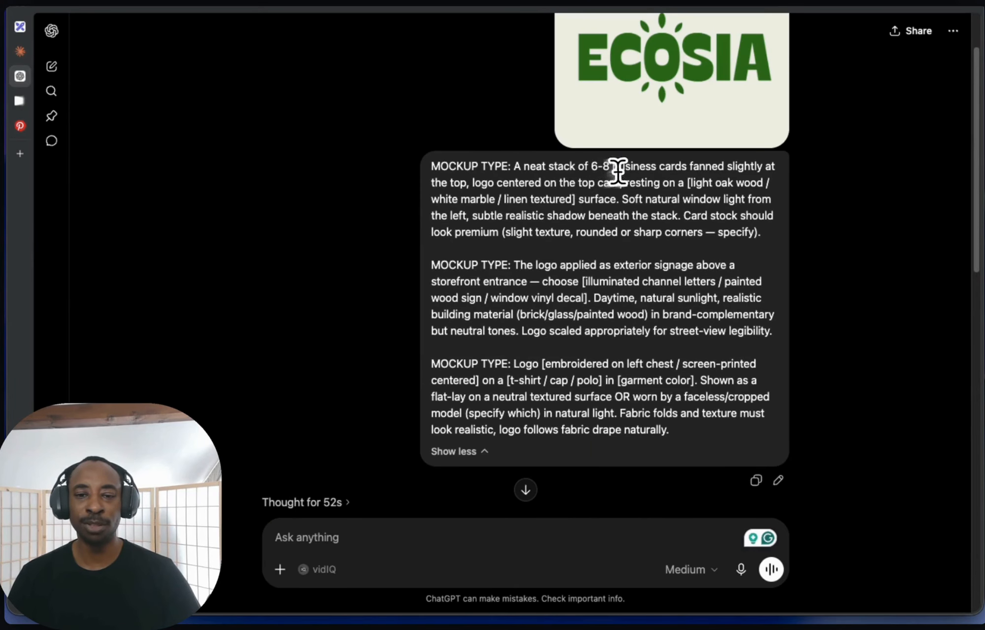
Step: Highlight the business card, exterior signage and left-chest t-shirt wording in the three mockup types of the prompt
{"action": "left_click_drag", "start_coordinate": [618, 171], "coordinate": [734, 175]}
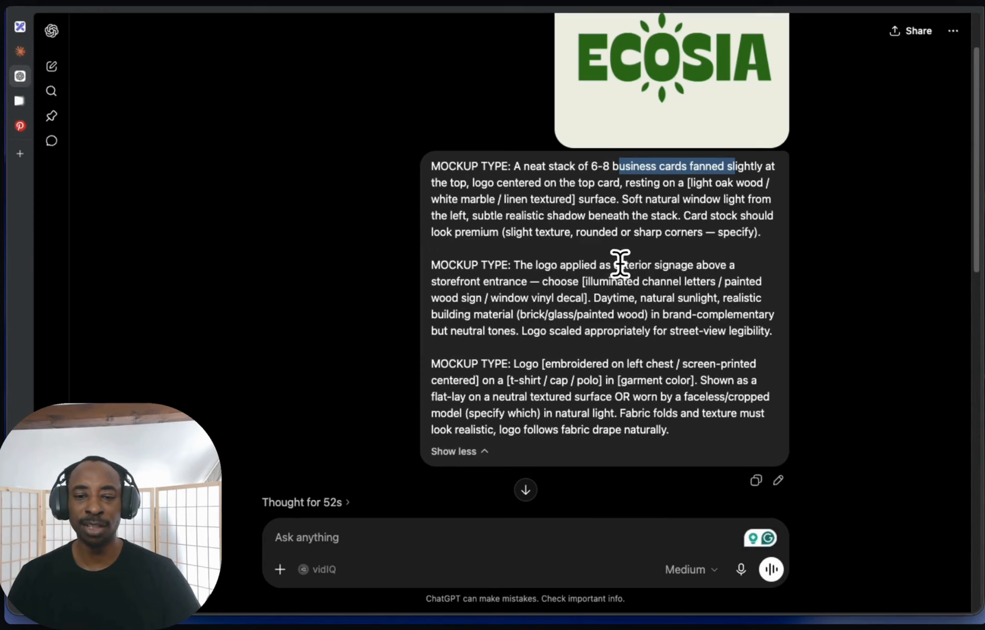
{"action": "left_click_drag", "start_coordinate": [619, 264], "coordinate": [697, 273]}
{"action": "scroll", "coordinate": [516, 364], "scroll_direction": "down", "scroll_amount": 1}
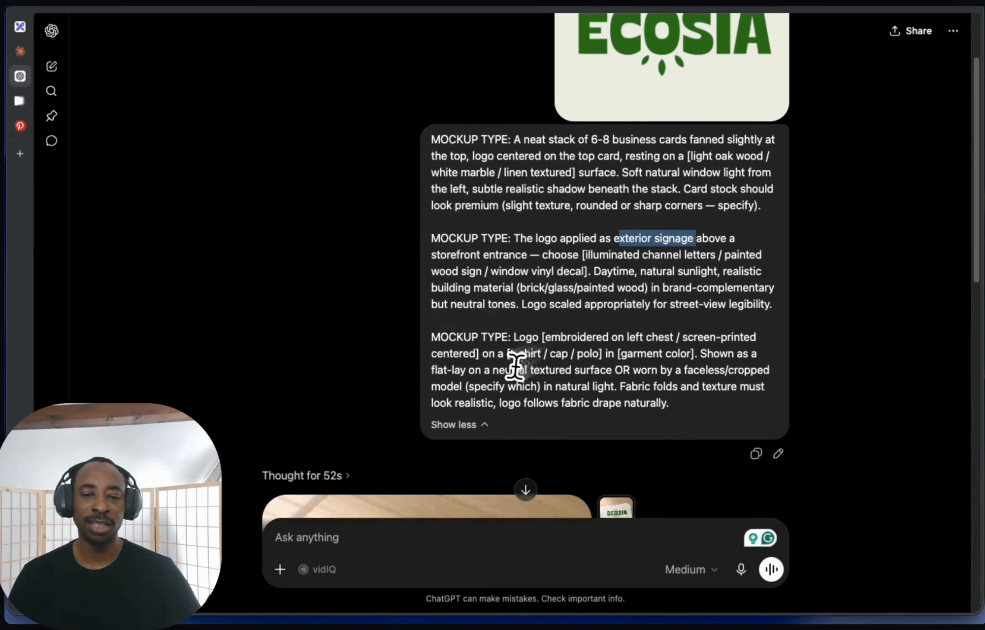
{"action": "scroll", "coordinate": [516, 364], "scroll_direction": "down", "scroll_amount": 1}
{"action": "left_click_drag", "start_coordinate": [616, 319], "coordinate": [527, 329]}
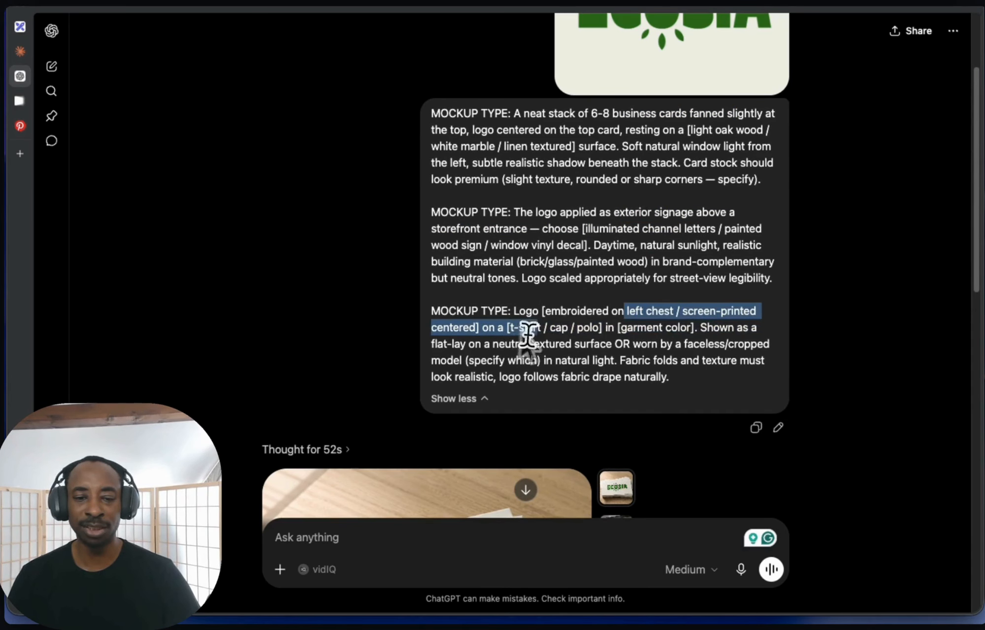
{"action": "left_click", "coordinate": [580, 335]}
Step: View the generated storefront signage and polo shirt mockups below the prompt
{"action": "scroll", "coordinate": [598, 351], "scroll_direction": "down", "scroll_amount": 10}
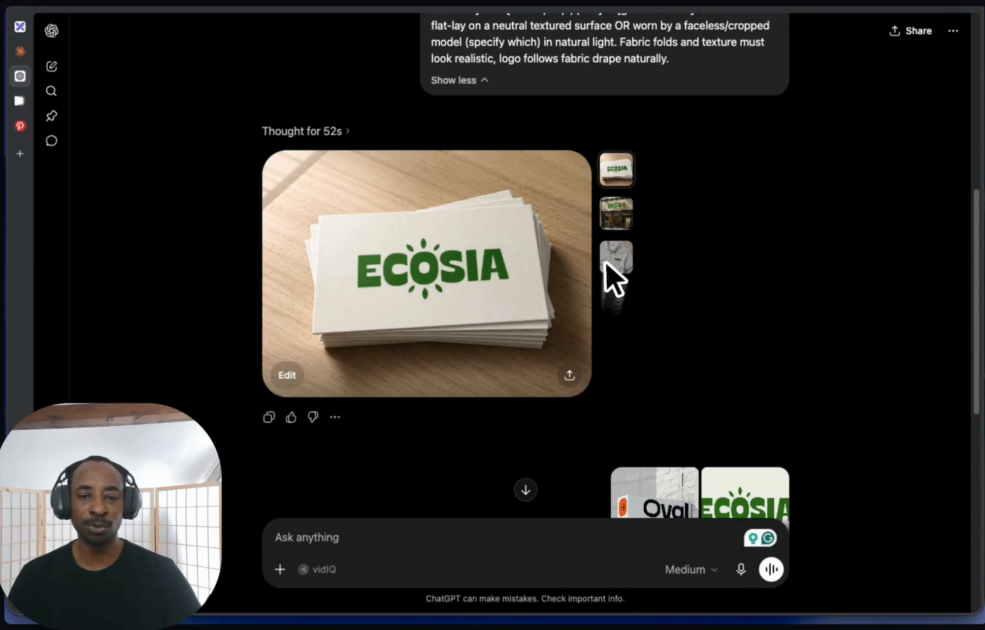
{"action": "left_click", "coordinate": [622, 212]}
{"action": "left_click", "coordinate": [619, 256]}
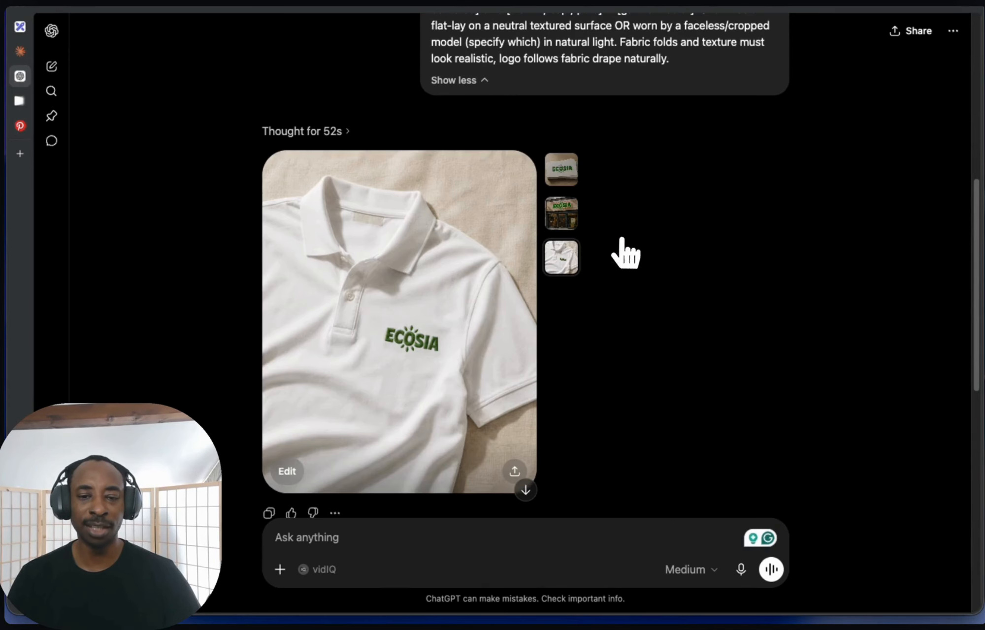
Step: Copy the embossed/debossed mockup block from the Claude chat and paste it into the ChatGPT message
{"action": "mouse_move", "coordinate": [45, 123]}
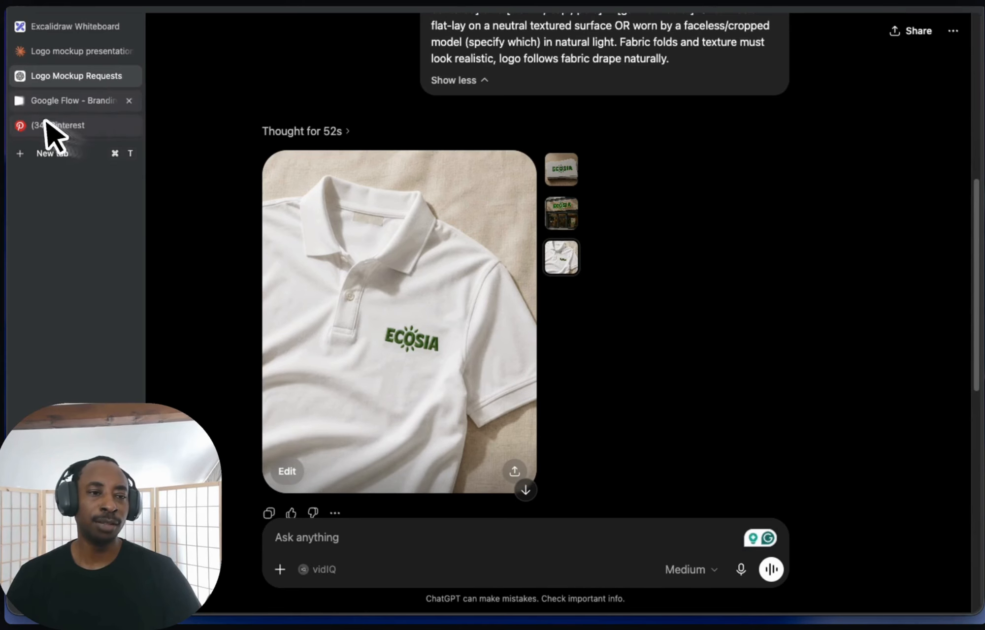
{"action": "left_click", "coordinate": [64, 54]}
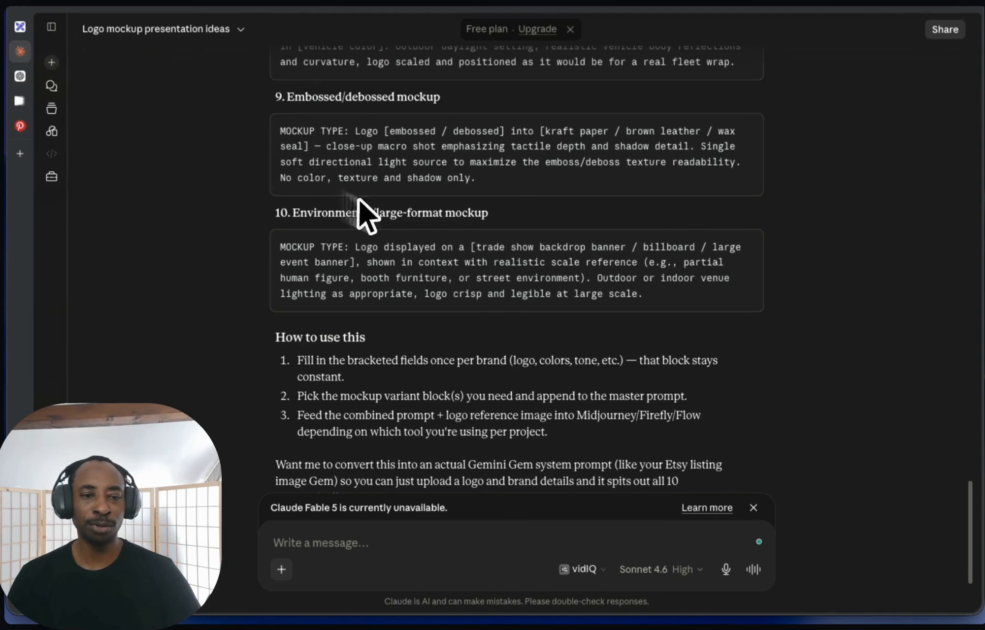
{"action": "scroll", "coordinate": [641, 302], "scroll_direction": "up", "scroll_amount": 1}
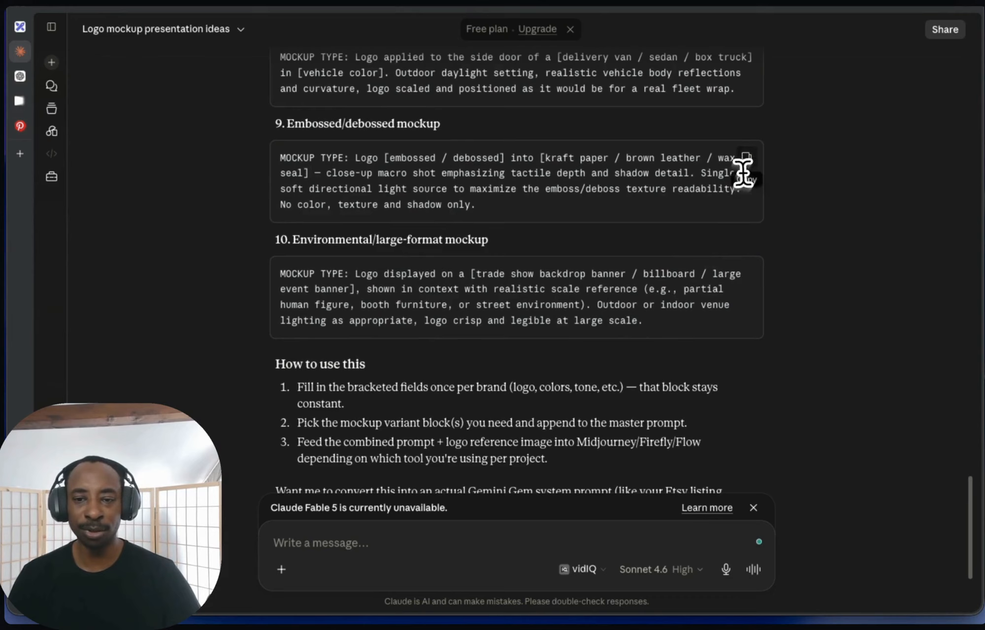
{"action": "left_click", "coordinate": [42, 74]}
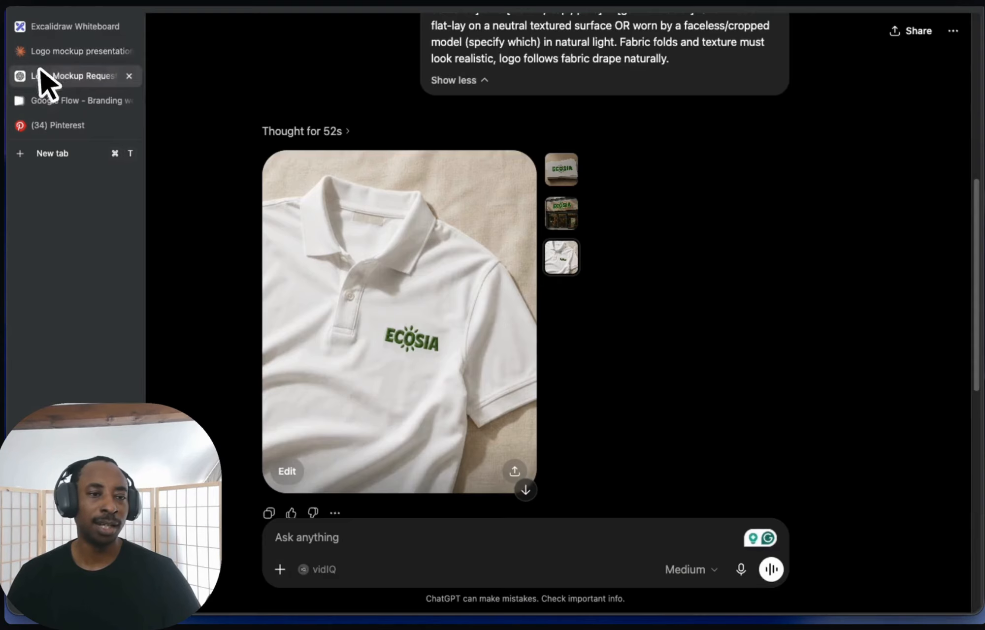
{"action": "scroll", "coordinate": [446, 473], "scroll_direction": "down", "scroll_amount": 2}
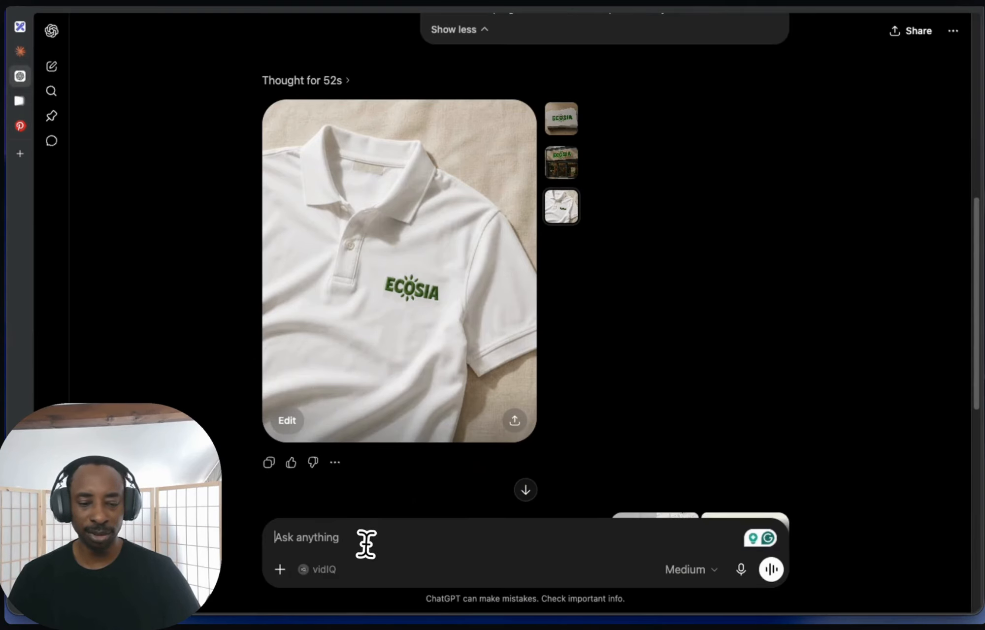
{"action": "type", "text": "MOCKUP TYPE: Logo [embossed / debossed] into [kraft paper / brown leather / wax seal] — close-up macro shot emphasizing tactile depth and shadow detail. Single soft directional light source to maximize the emboss/deboss texture readability. No color, texture and shadow only."}
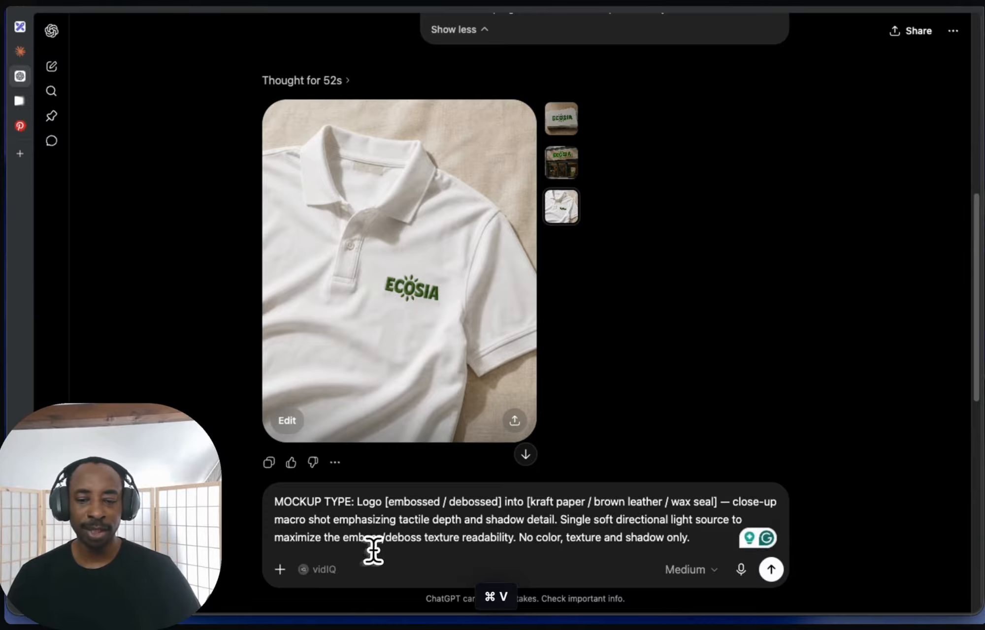
Step: Attach ecosia-logo.jpg from the Downloads folder to the message
{"action": "left_click", "coordinate": [281, 569]}
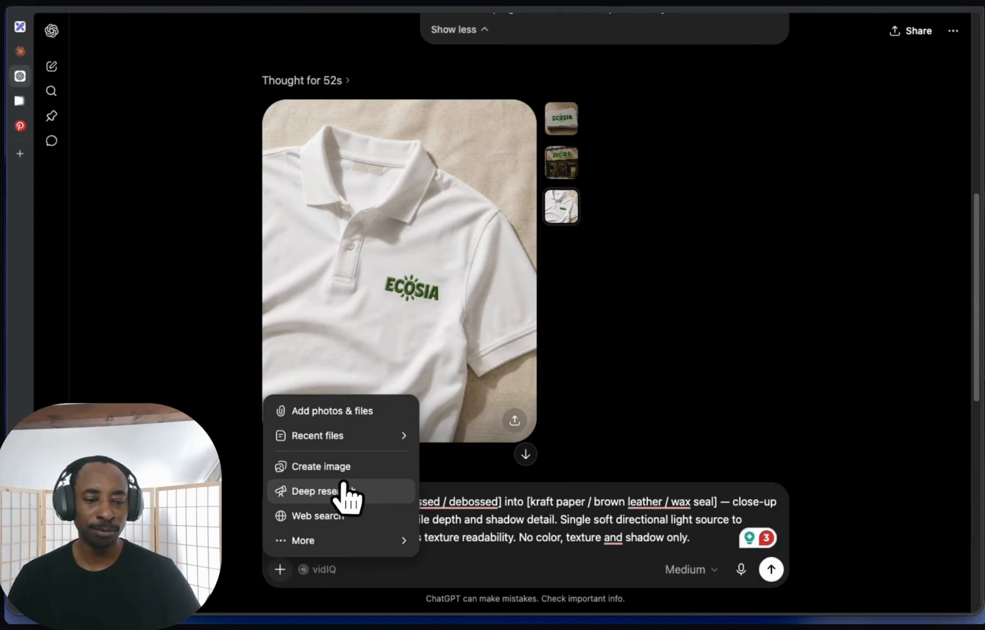
{"action": "left_click", "coordinate": [363, 414]}
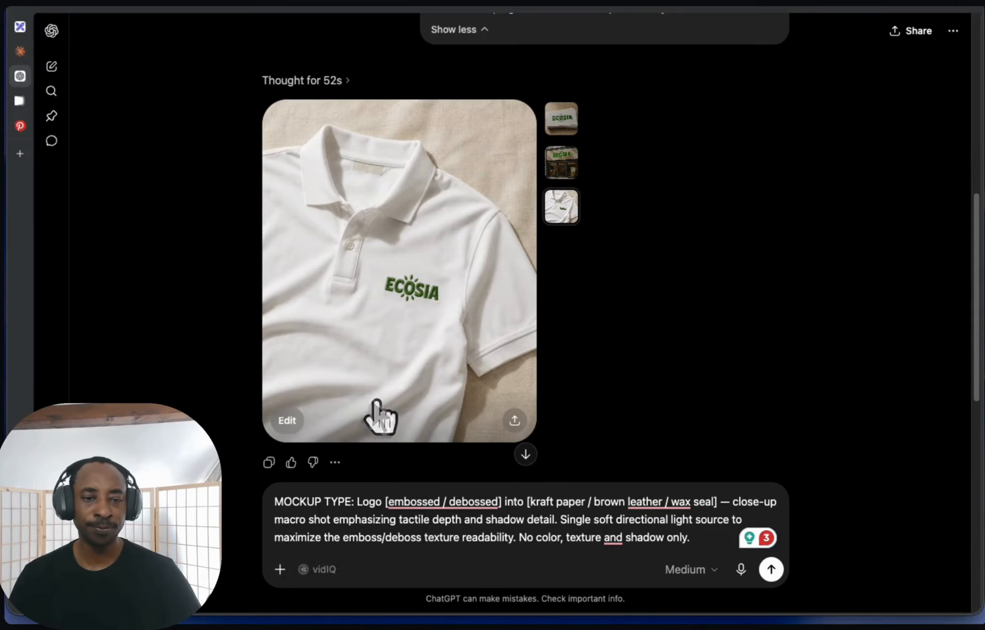
{"action": "left_click", "coordinate": [398, 191]}
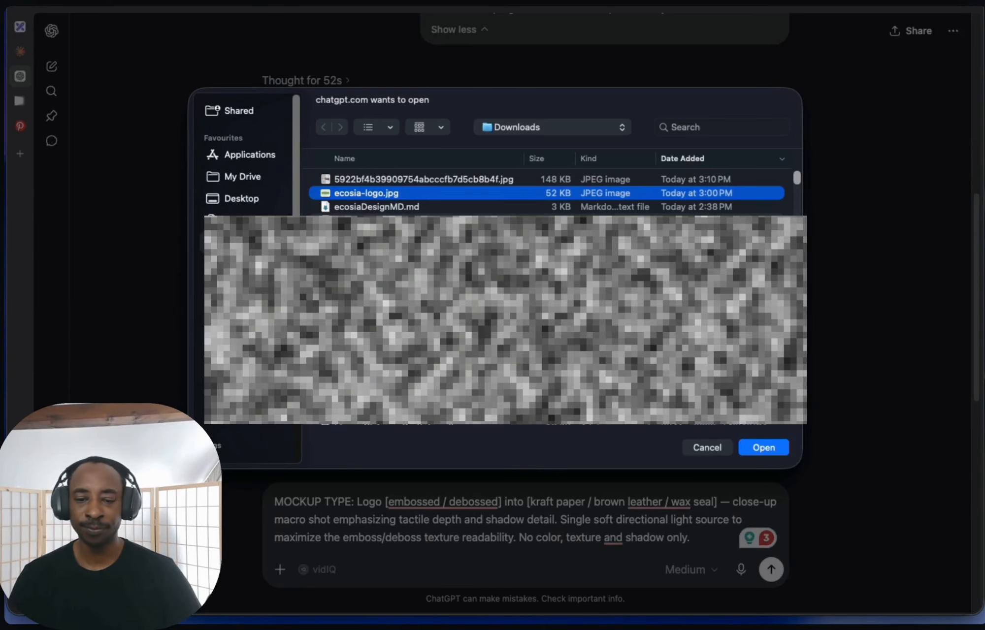
{"action": "key", "text": "Return"}
{"action": "scroll", "coordinate": [473, 537], "scroll_direction": "down", "scroll_amount": 5}
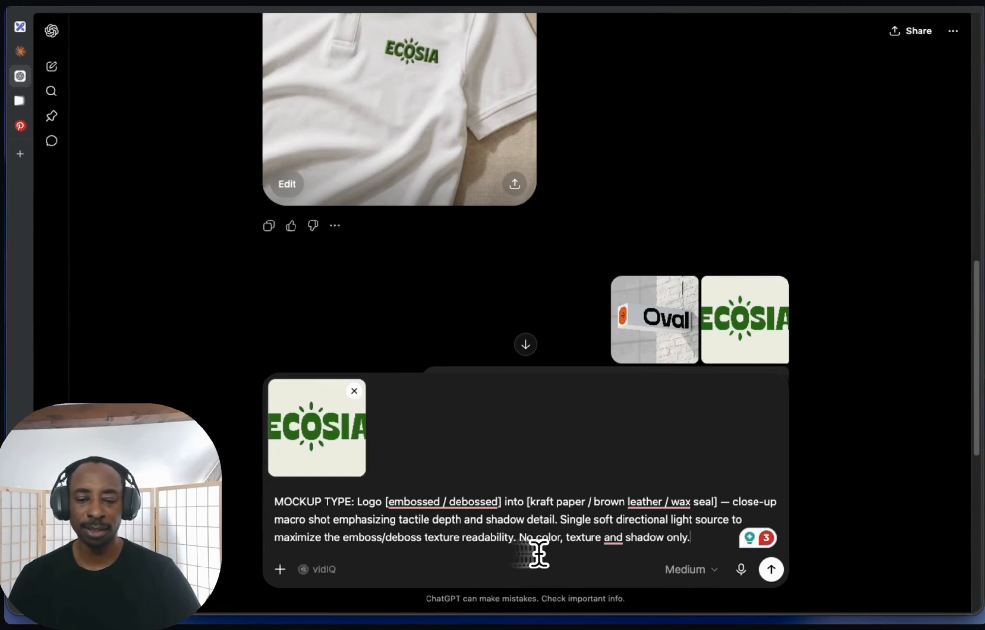
Step: Set the intelligence level to High and send the embossed/debossed prompt in image creation mode
{"action": "left_click", "coordinate": [718, 570]}
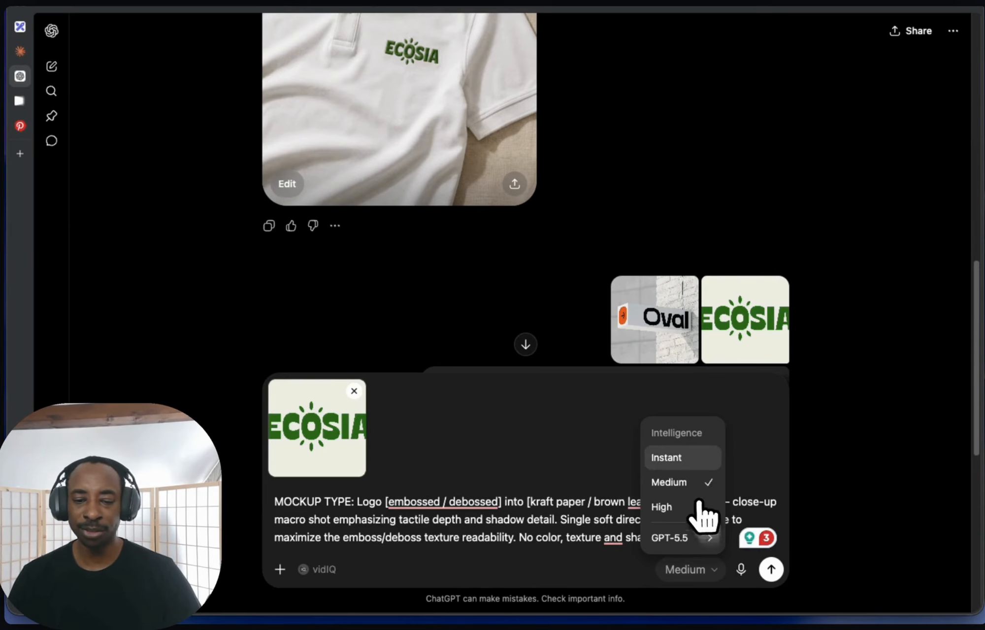
{"action": "left_click", "coordinate": [670, 507]}
{"action": "left_click", "coordinate": [285, 571]}
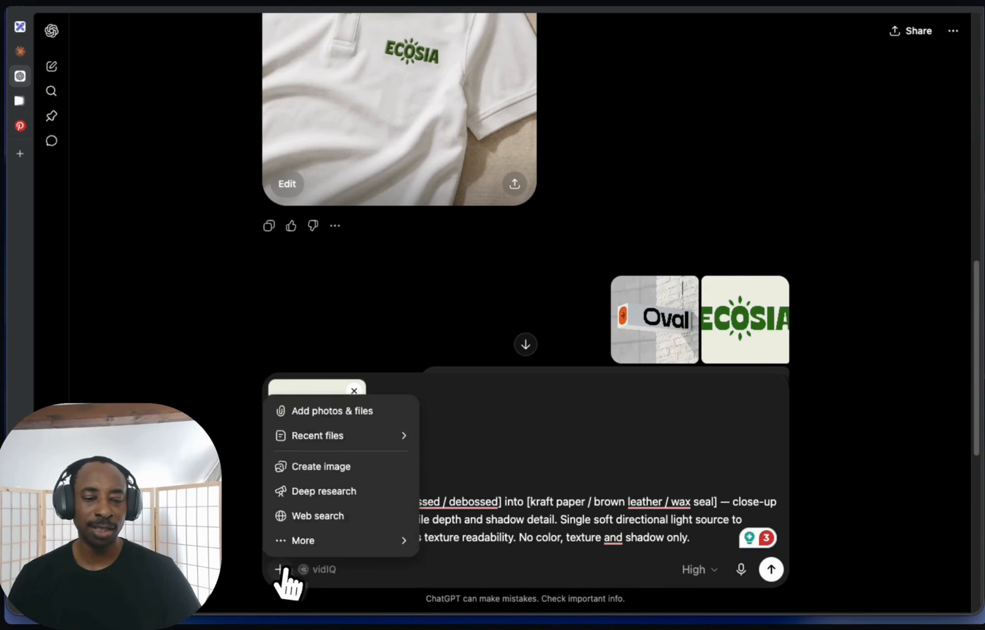
{"action": "left_click", "coordinate": [285, 572]}
{"action": "left_click", "coordinate": [286, 571]}
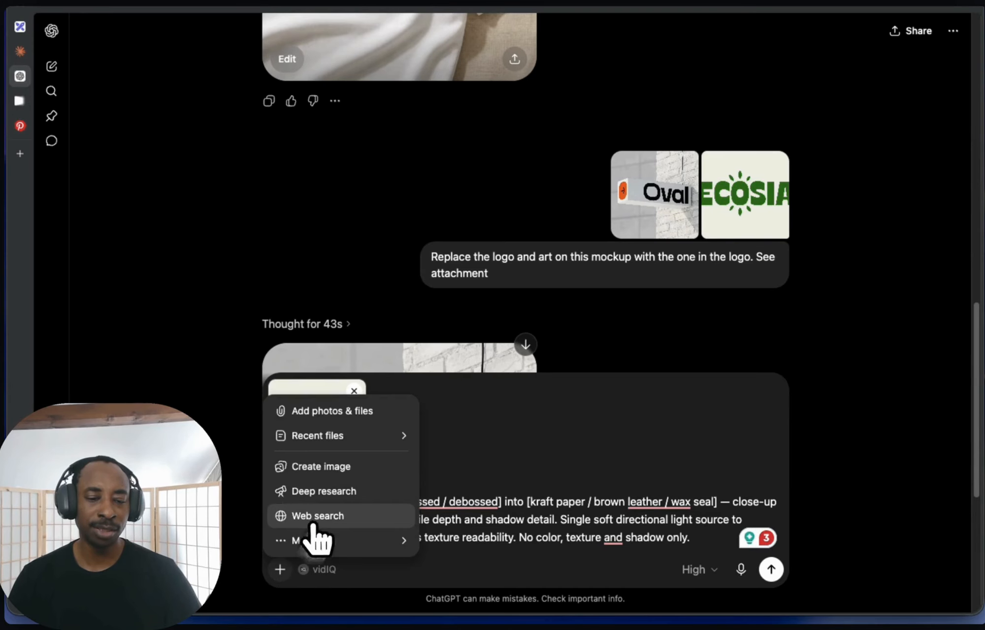
{"action": "left_click", "coordinate": [362, 470]}
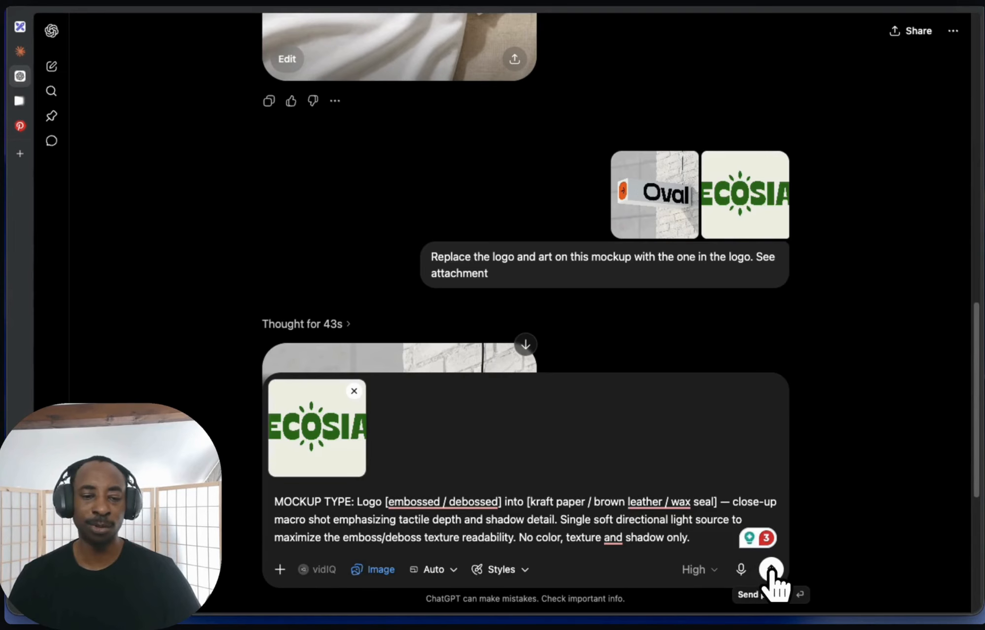
{"action": "left_click", "coordinate": [772, 570]}
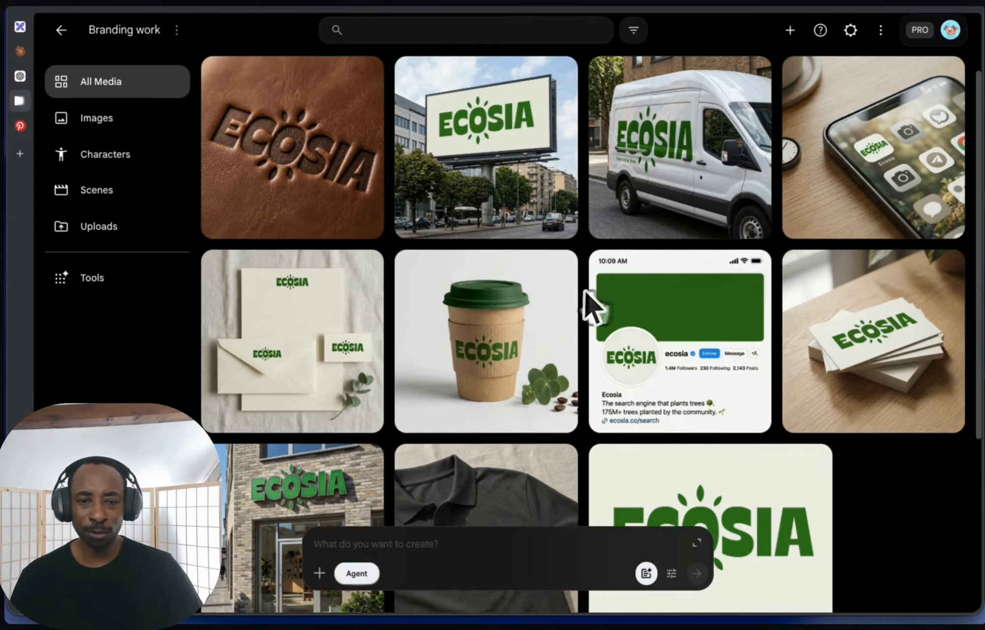
Step: Look over the Ecosia mockups in the Google Flow Branding work project and add ecosia-logo.jpg to the prompt
{"action": "scroll", "coordinate": [587, 303], "scroll_direction": "down", "scroll_amount": 2}
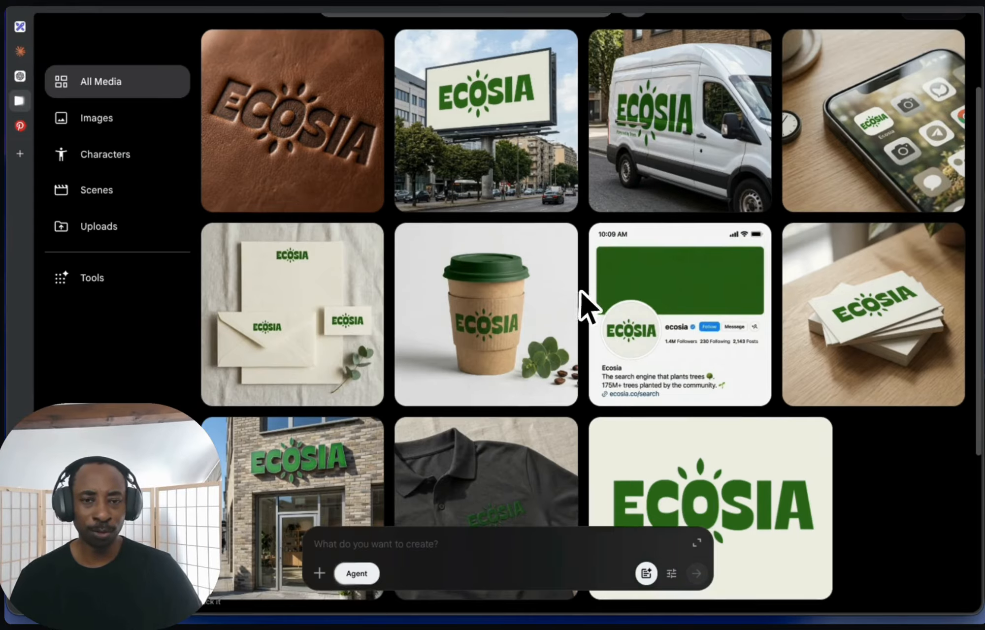
{"action": "scroll", "coordinate": [530, 325], "scroll_direction": "down", "scroll_amount": 2}
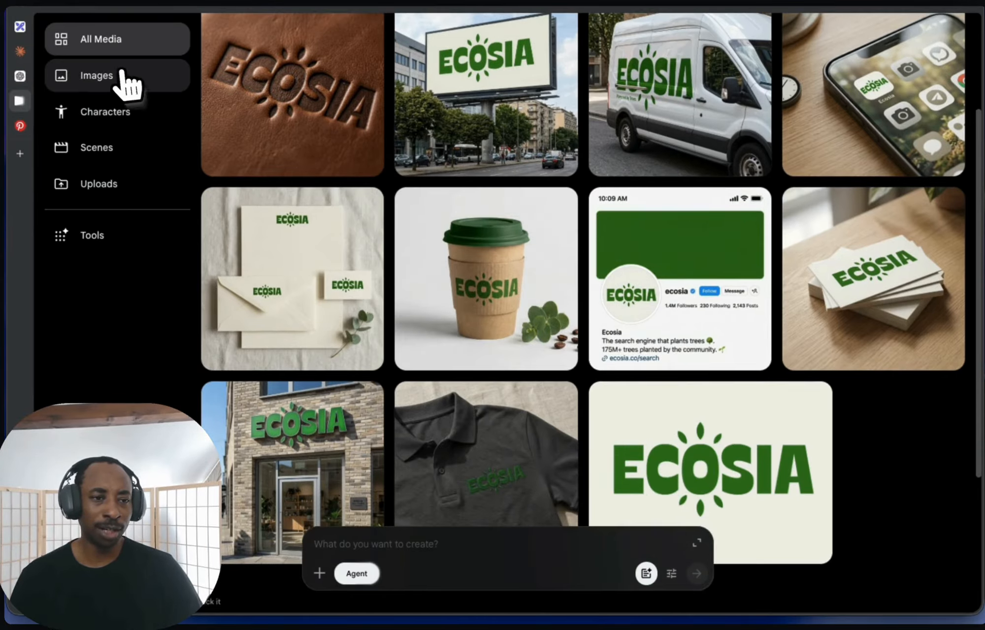
{"action": "scroll", "coordinate": [159, 74], "scroll_direction": "up", "scroll_amount": 3}
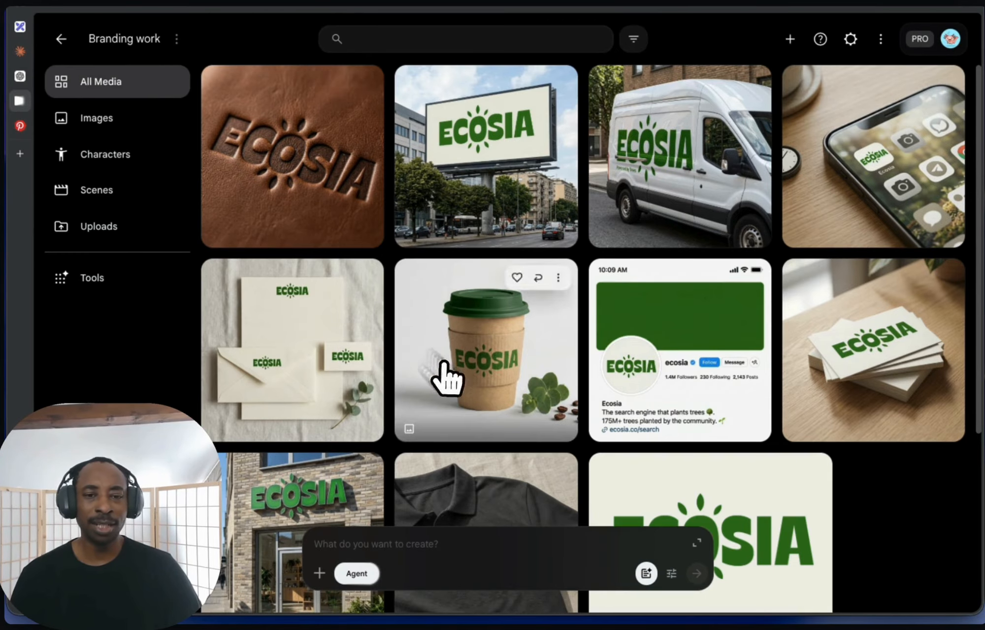
{"action": "scroll", "coordinate": [521, 446], "scroll_direction": "down", "scroll_amount": 10}
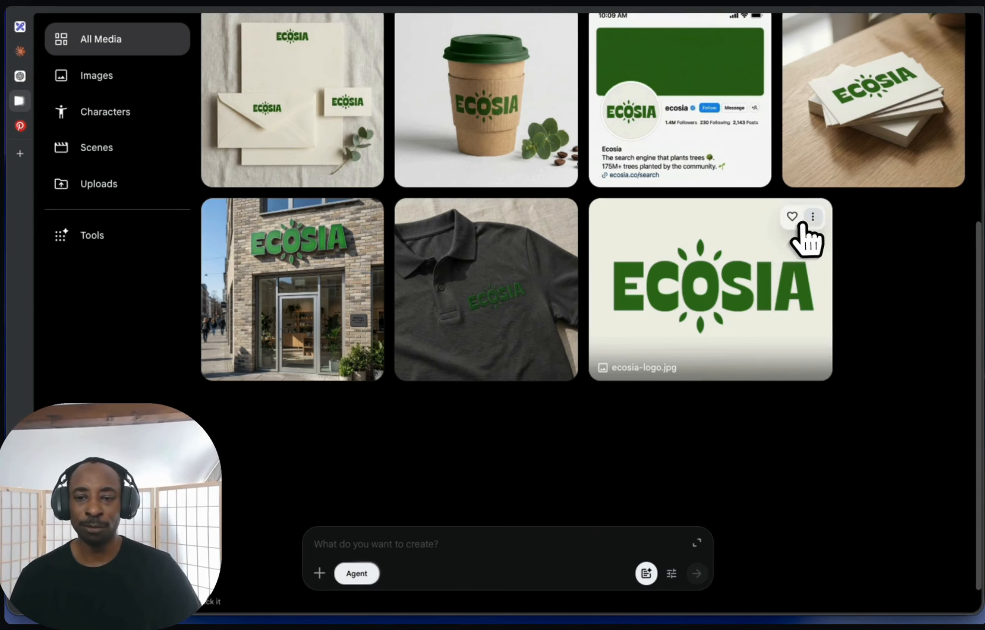
{"action": "left_click", "coordinate": [813, 218]}
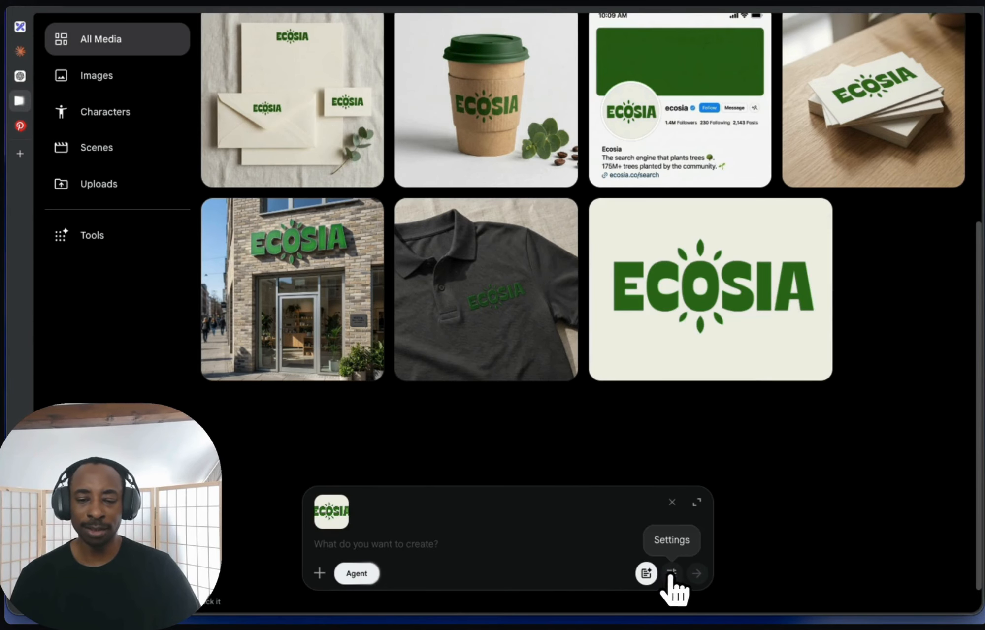
Step: Open the Agent Instructions and read through the Ecosia design guidance from its mission to the motion tokens
{"action": "left_click", "coordinate": [647, 574]}
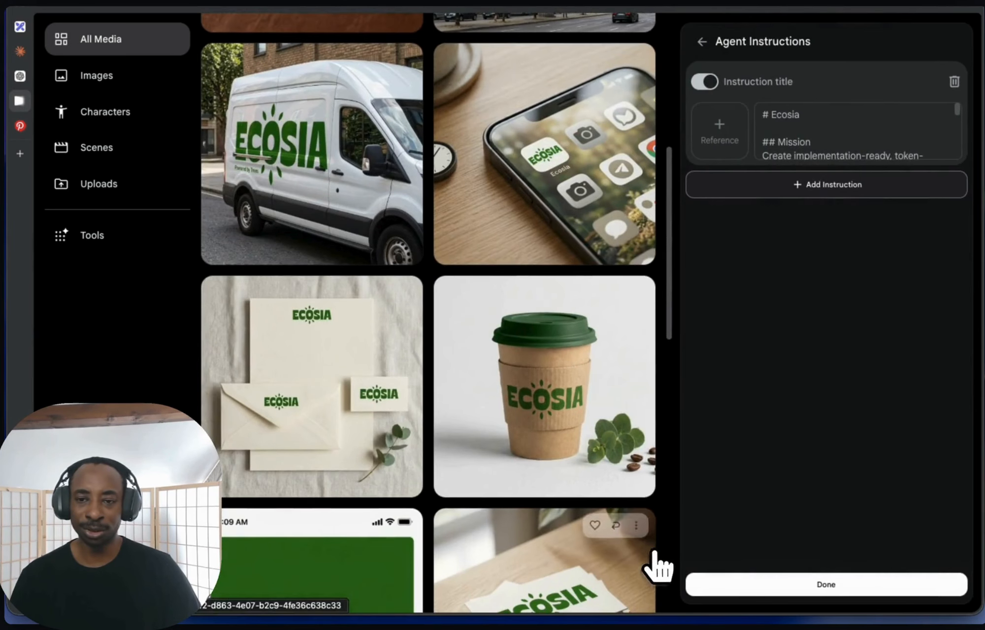
{"action": "left_click", "coordinate": [799, 142]}
{"action": "scroll", "coordinate": [807, 132], "scroll_direction": "down", "scroll_amount": 6}
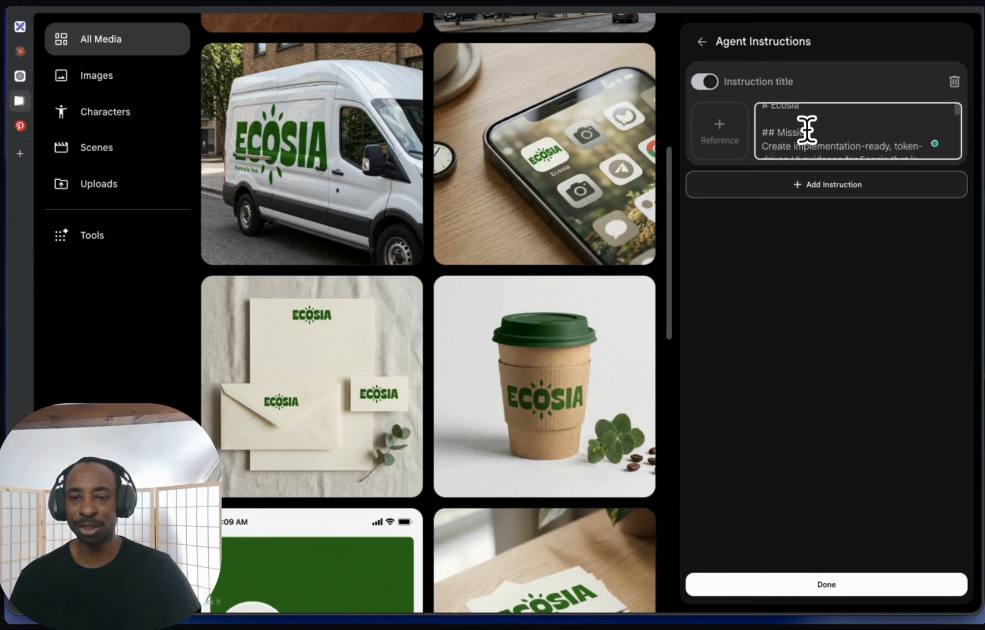
{"action": "scroll", "coordinate": [808, 133], "scroll_direction": "up", "scroll_amount": 8}
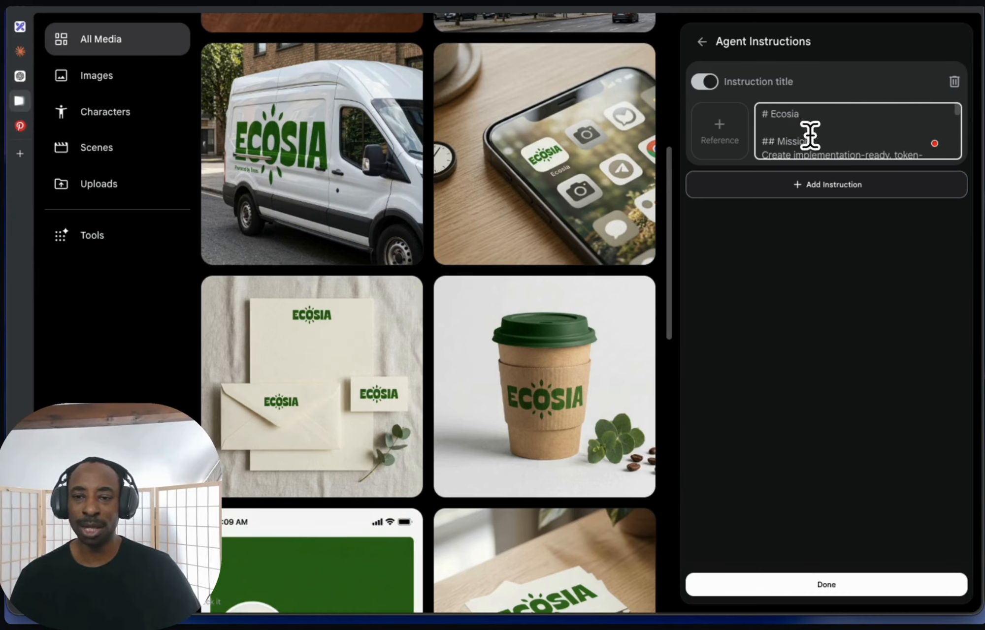
{"action": "scroll", "coordinate": [825, 147], "scroll_direction": "down", "scroll_amount": 12}
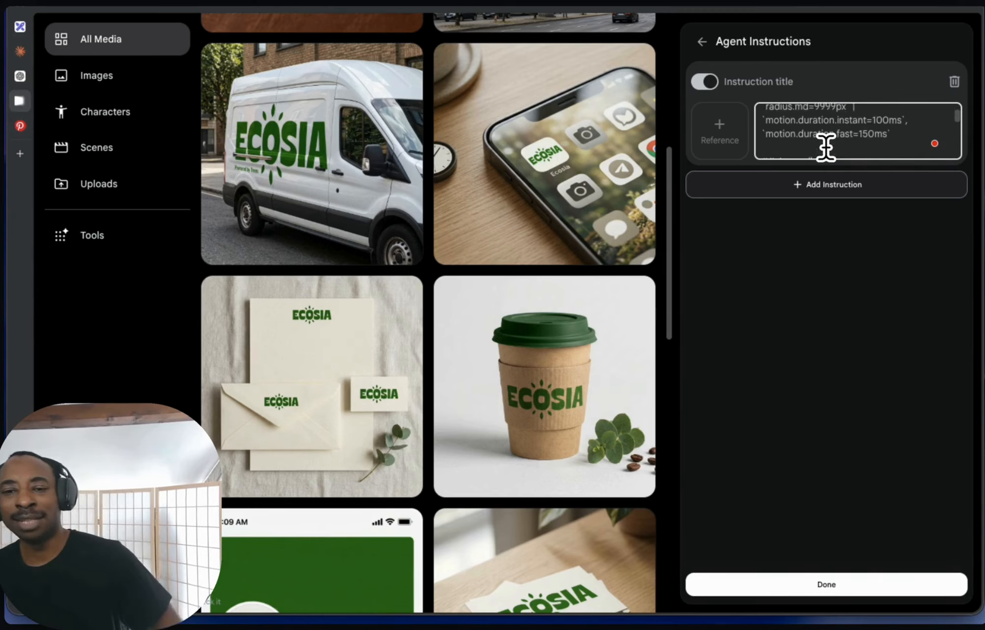
Step: Read further through the design guidance in the Agent Instructions, and open the Ecosia website in a new browser tab
{"action": "scroll", "coordinate": [813, 148], "scroll_direction": "down", "scroll_amount": 4}
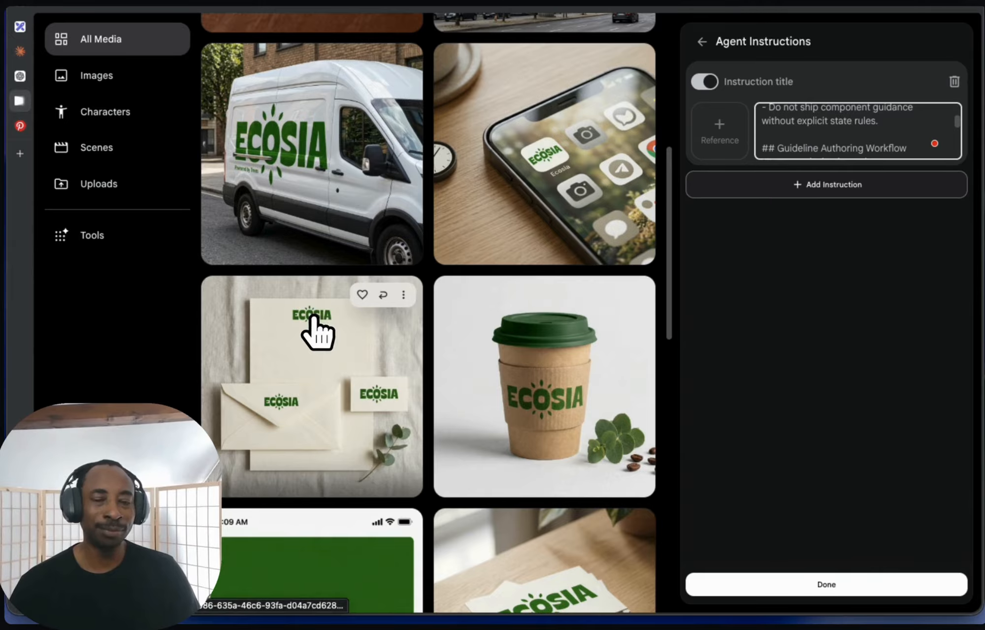
{"action": "mouse_move", "coordinate": [55, 123]}
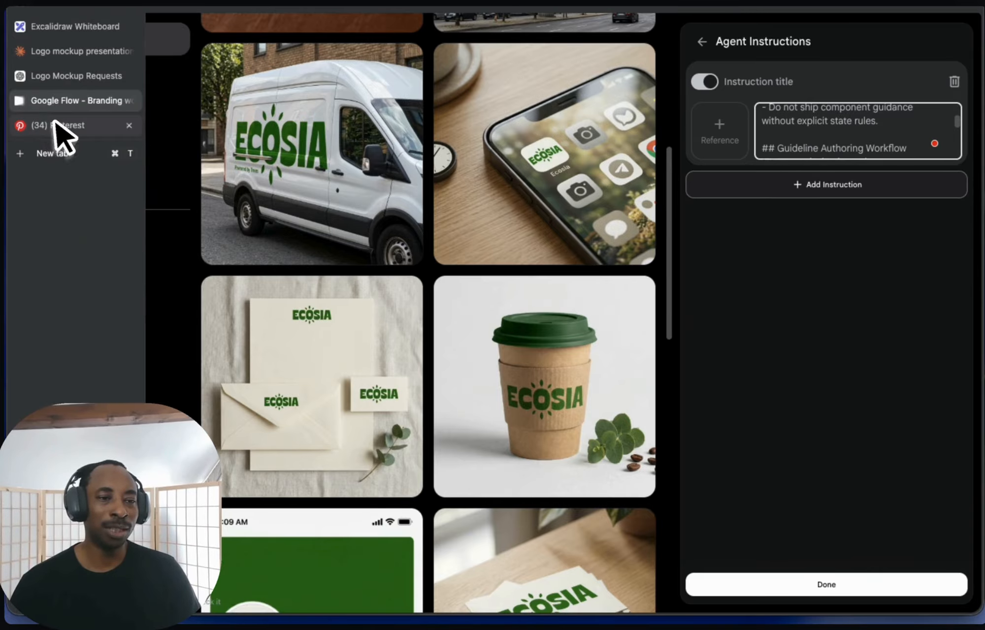
{"action": "left_click", "coordinate": [77, 150]}
{"action": "type", "text": "e"}
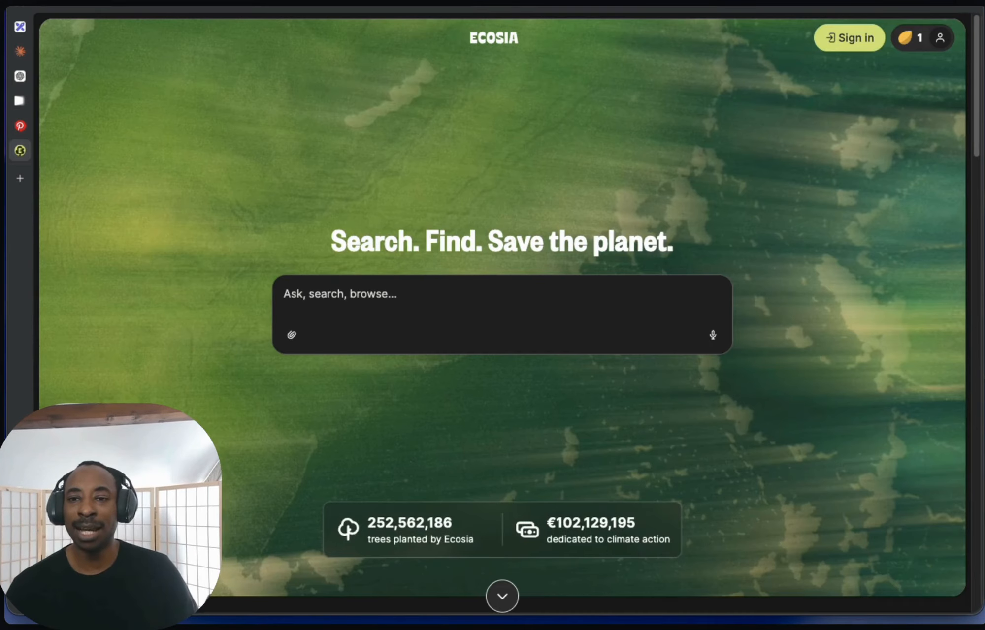
Step: Run the DESIGN.md Style Extractor extension on the Ecosia homepage to generate its DESIGN.md, and close the extractor
{"action": "left_click", "coordinate": [898, 1]}
{"action": "scroll", "coordinate": [766, 229], "scroll_direction": "down", "scroll_amount": 4}
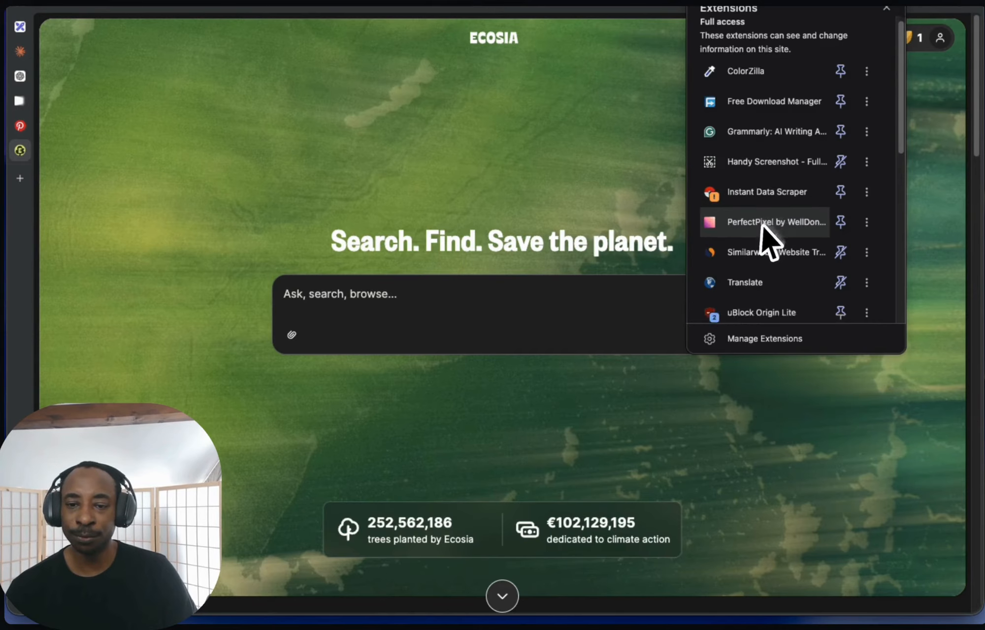
{"action": "scroll", "coordinate": [766, 231], "scroll_direction": "down", "scroll_amount": 2}
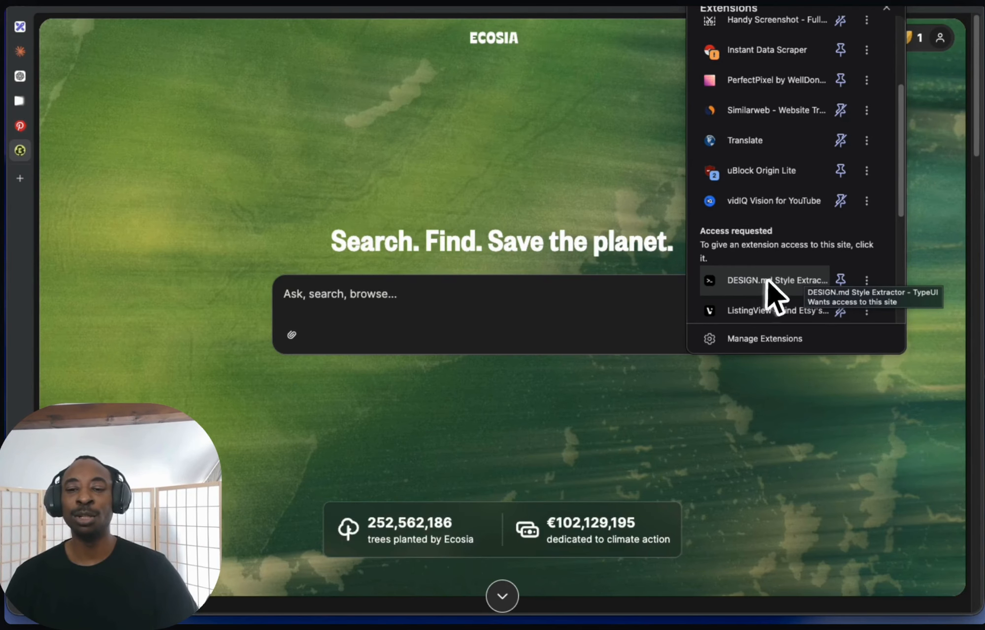
{"action": "left_click", "coordinate": [787, 284]}
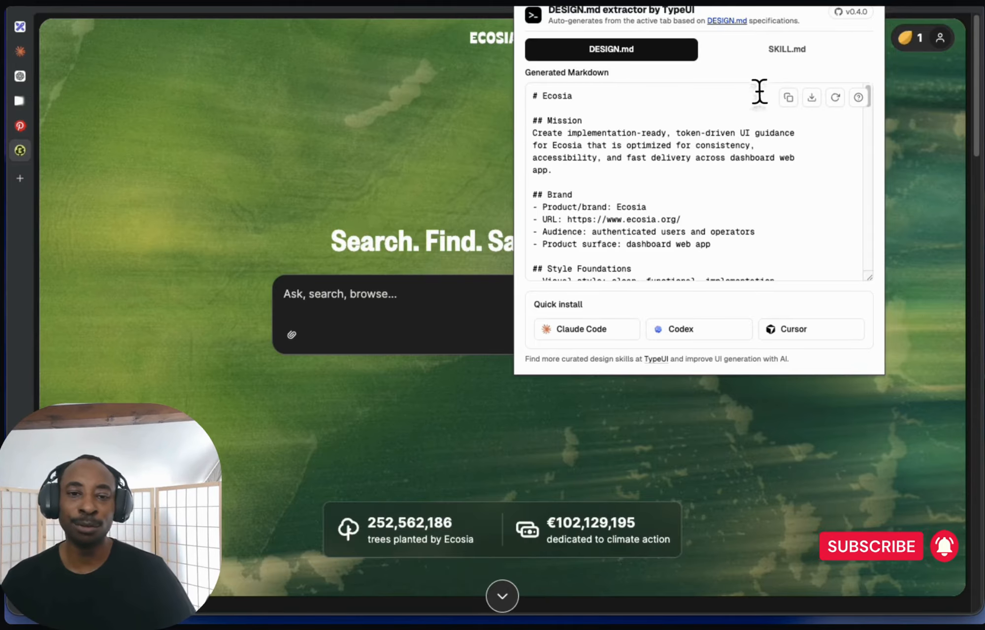
{"action": "left_click", "coordinate": [431, 193]}
Step: Switch back to the Google Flow project, read on through the Agent Instructions text, and leave the instructions
{"action": "mouse_move", "coordinate": [88, 154]}
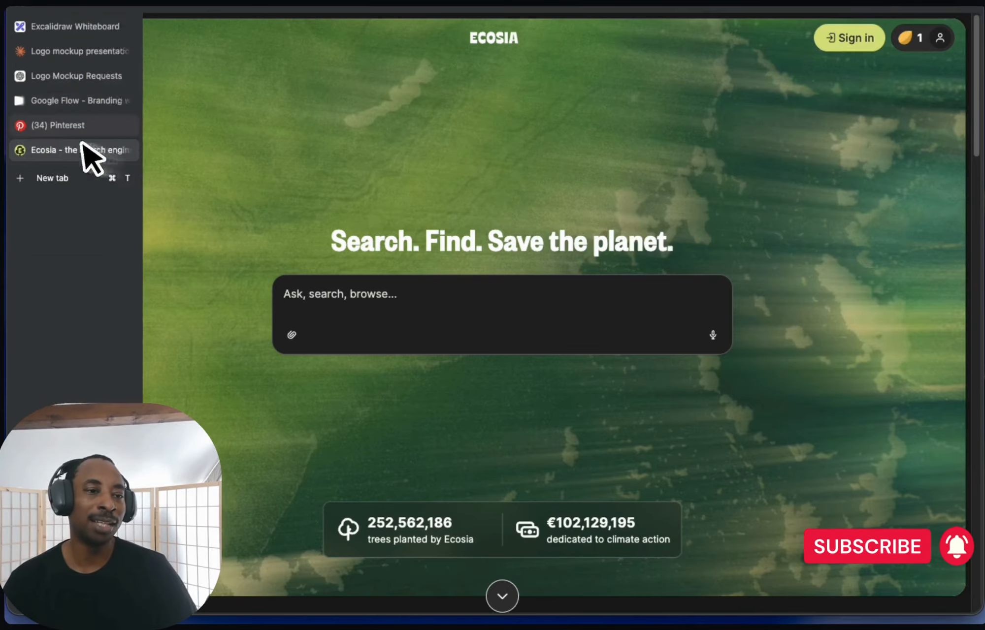
{"action": "left_click", "coordinate": [54, 101]}
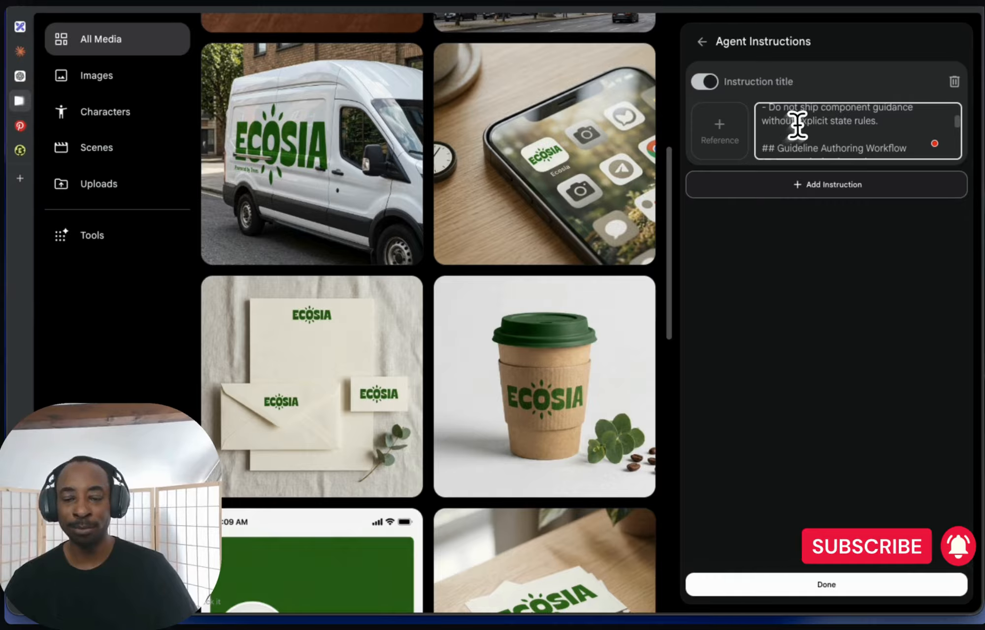
{"action": "scroll", "coordinate": [894, 118], "scroll_direction": "down", "scroll_amount": 10}
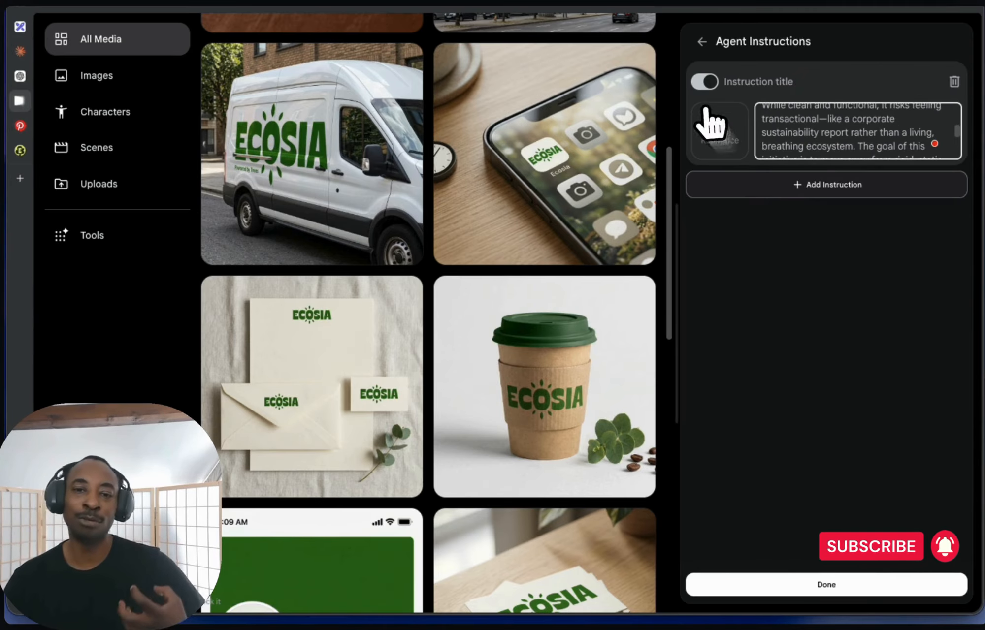
{"action": "left_click", "coordinate": [702, 42]}
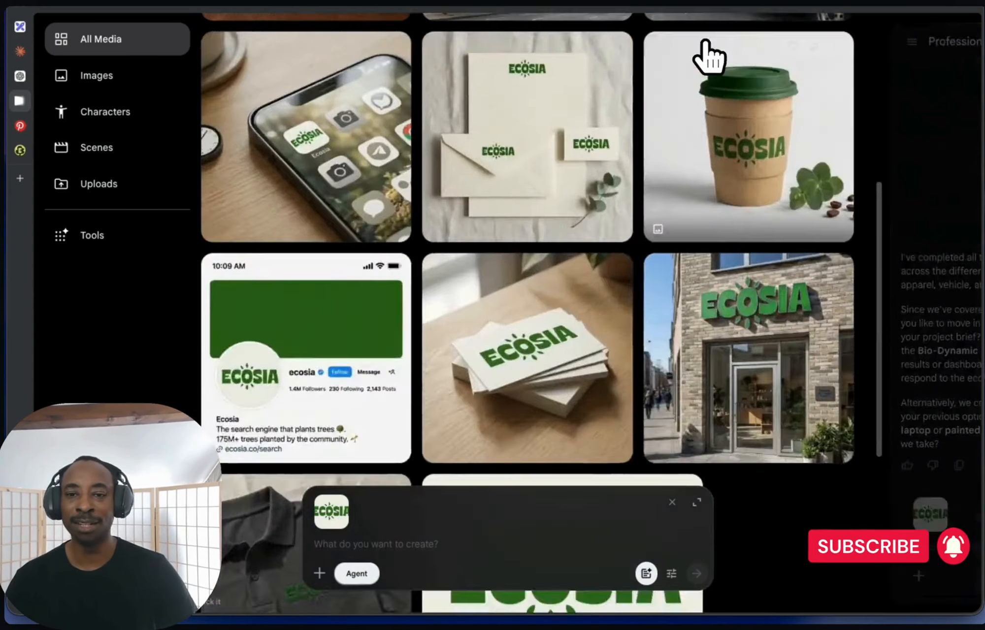
Step: Review and save the agent settings, and add ecosia-logo.jpg from the project media to the prompt
{"action": "left_click", "coordinate": [646, 574]}
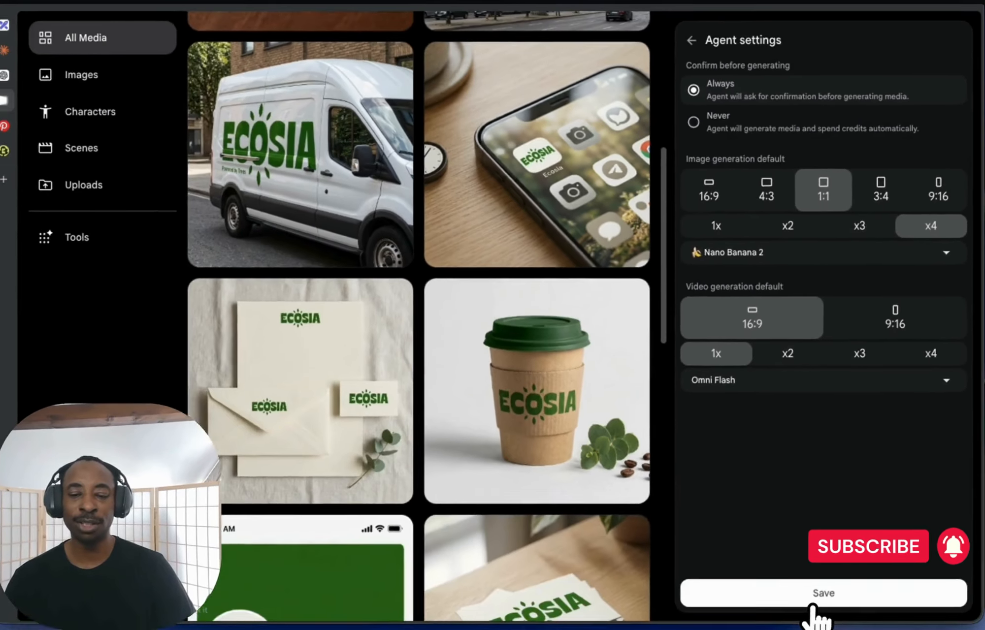
{"action": "left_click", "coordinate": [813, 607]}
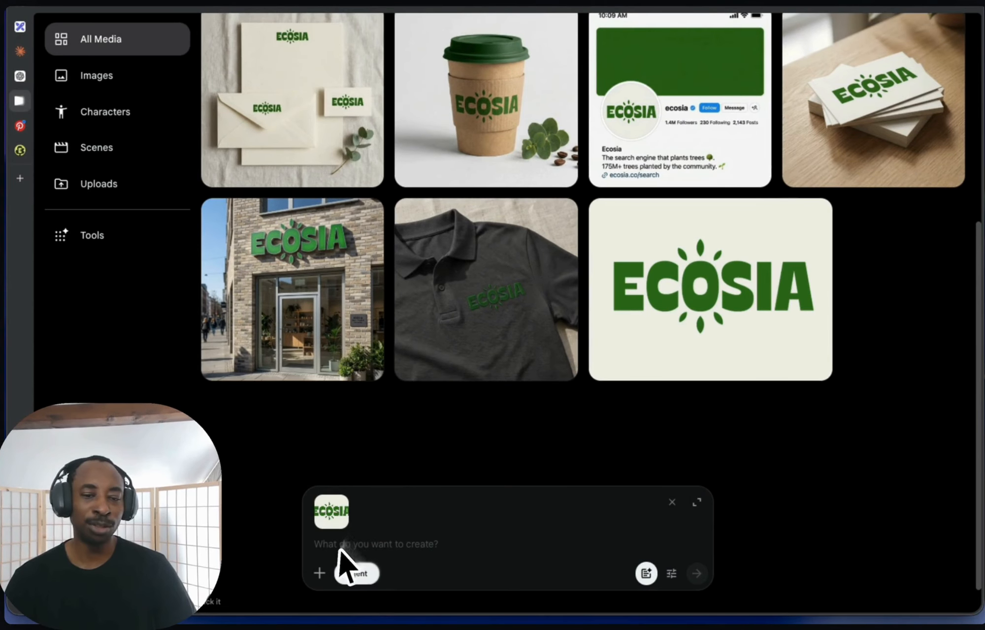
{"action": "mouse_move", "coordinate": [572, 357]}
{"action": "left_click", "coordinate": [810, 217]}
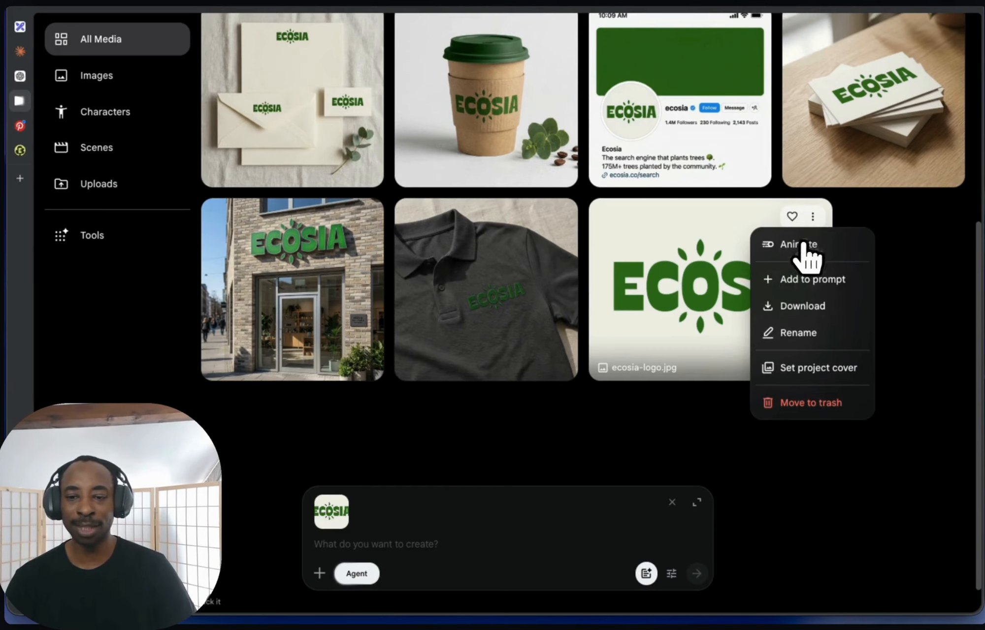
{"action": "left_click", "coordinate": [786, 280]}
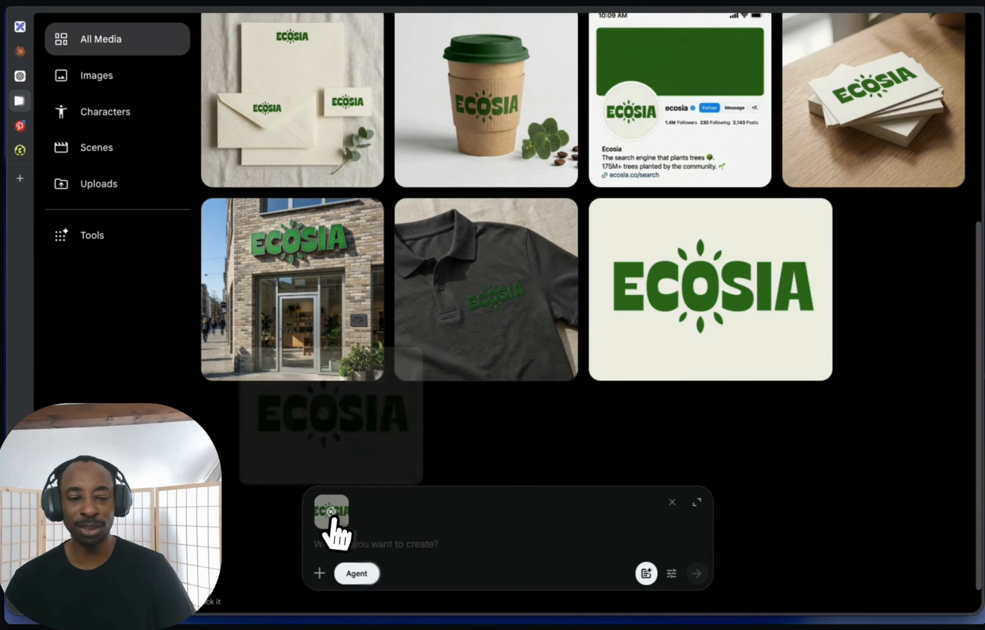
{"action": "left_click", "coordinate": [417, 549]}
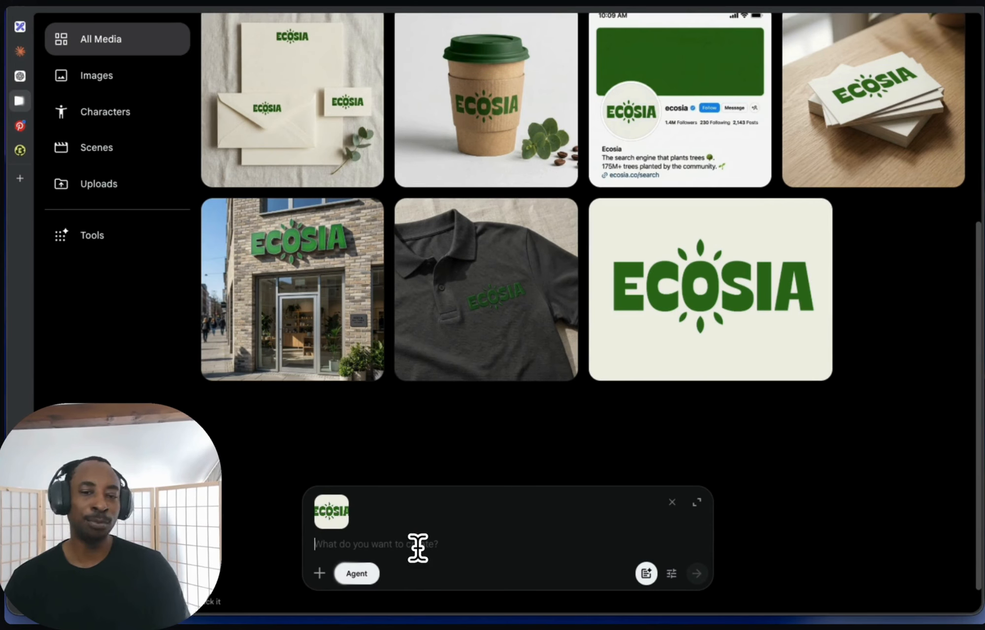
Step: Copy the apparel mockup prompt block from the Claude chat and paste it into the Google Flow prompt
{"action": "mouse_move", "coordinate": [69, 78]}
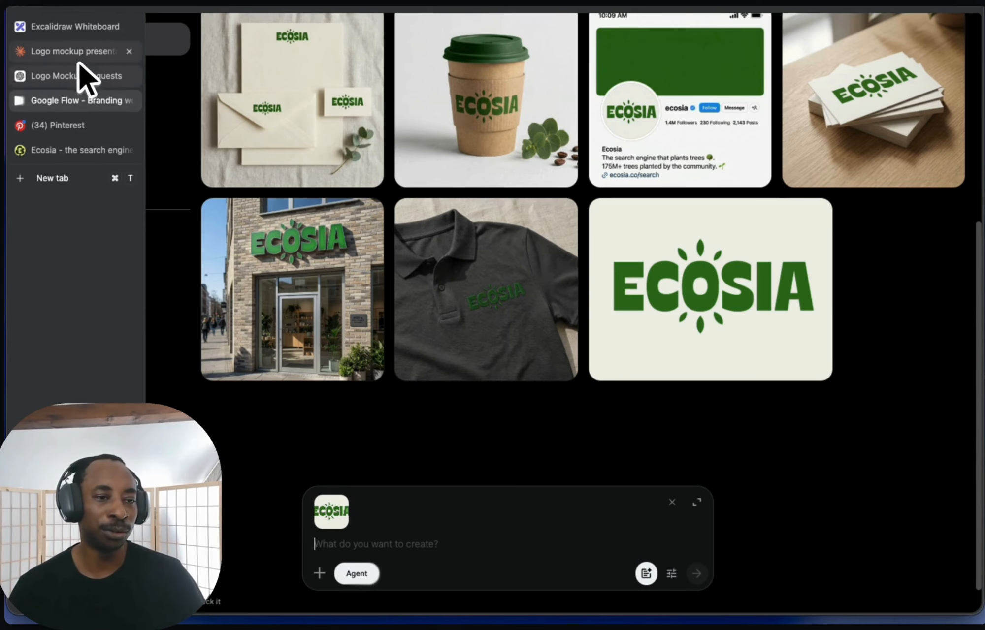
{"action": "left_click", "coordinate": [71, 51]}
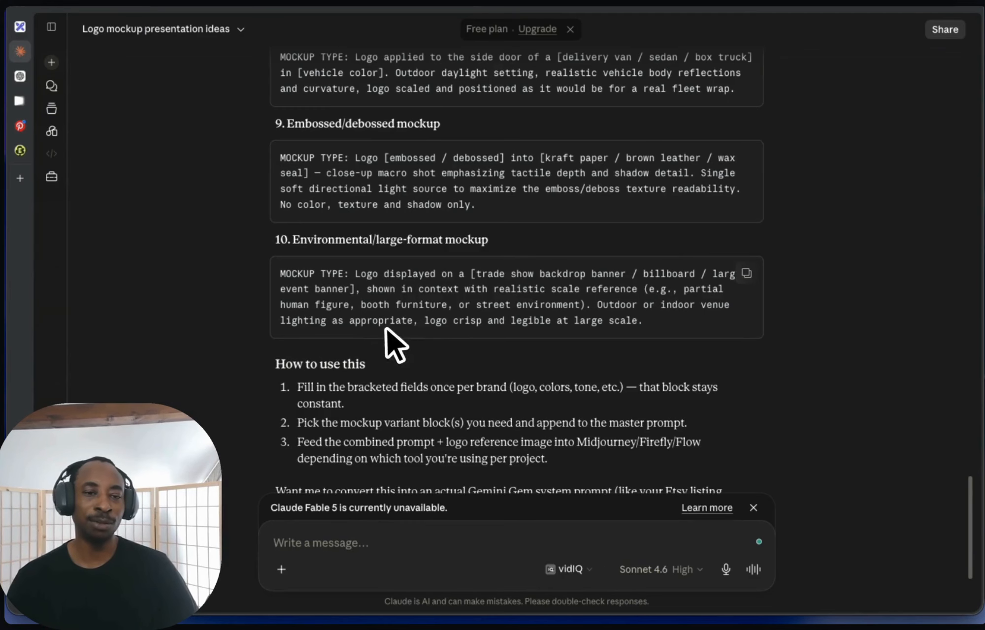
{"action": "scroll", "coordinate": [386, 328], "scroll_direction": "up", "scroll_amount": 15}
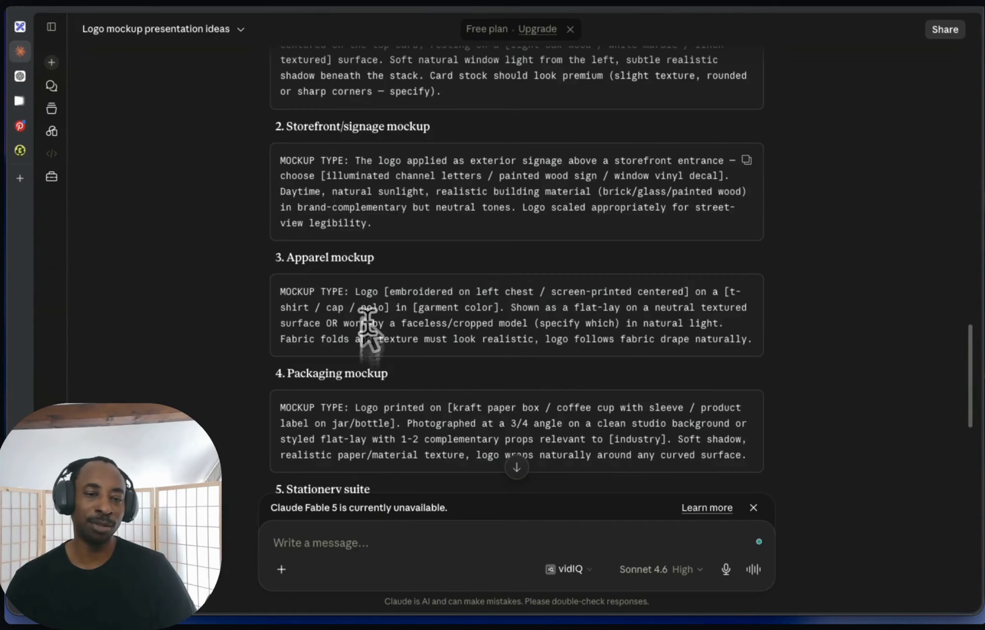
{"action": "left_click", "coordinate": [745, 292]}
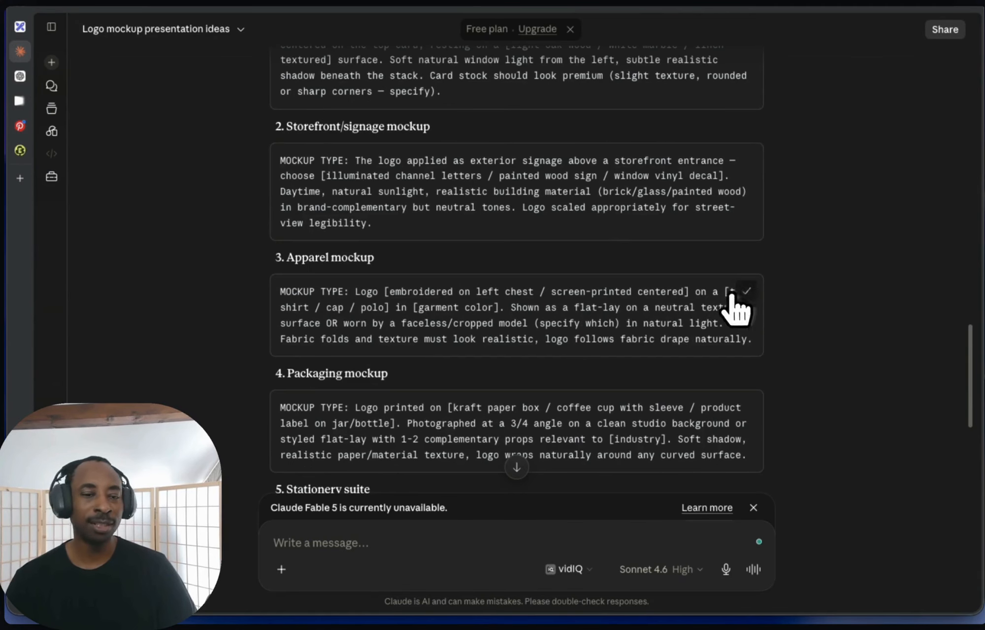
{"action": "mouse_move", "coordinate": [73, 96]}
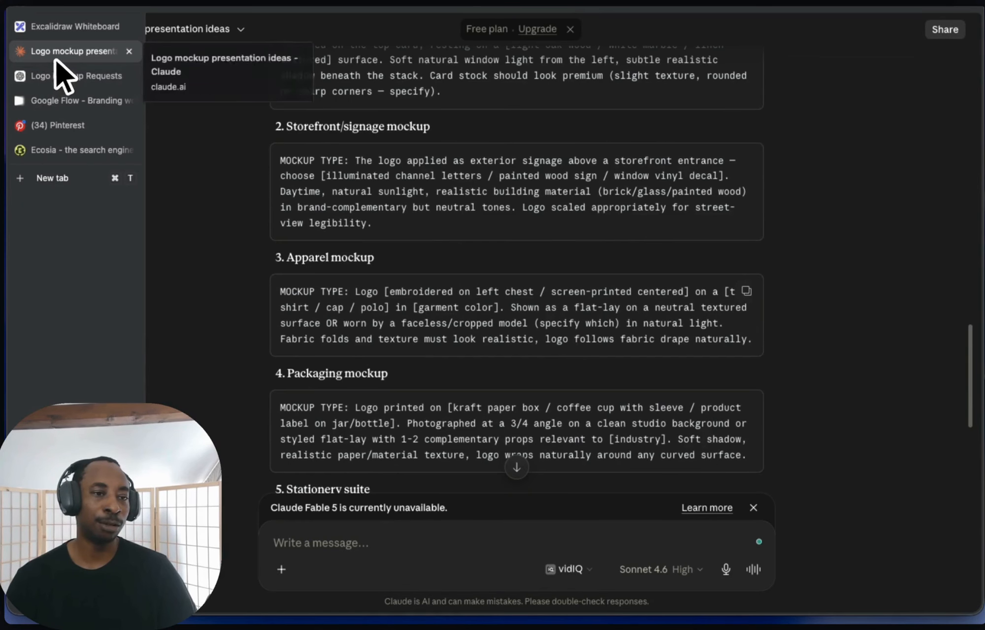
{"action": "left_click", "coordinate": [59, 101]}
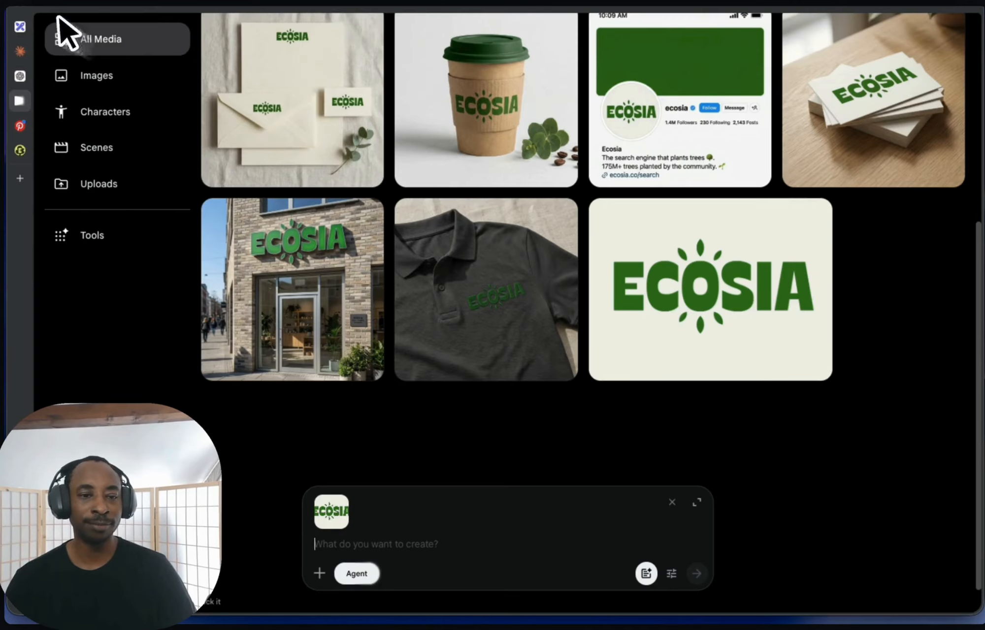
{"action": "left_click", "coordinate": [397, 545]}
{"action": "key", "text": "super+v"}
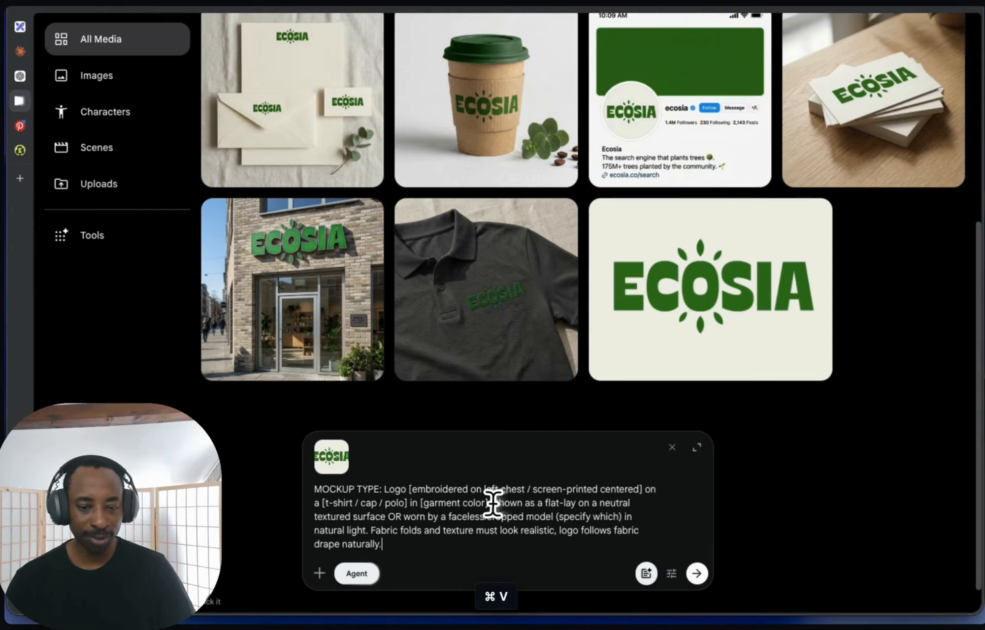
Step: Edit the apparel prompt so the garment option is only cap and the garment color reads milk color
{"action": "left_click", "coordinate": [358, 503]}
{"action": "key", "text": "BackSpace"}
{"action": "key", "text": "BackSpace"}
{"action": "key", "text": "BackSpace"}
{"action": "key", "text": "BackSpace"}
{"action": "key", "text": "BackSpace"}
{"action": "key", "text": "BackSpace"}
{"action": "key", "text": "BackSpace"}
{"action": "key", "text": "BackSpace"}
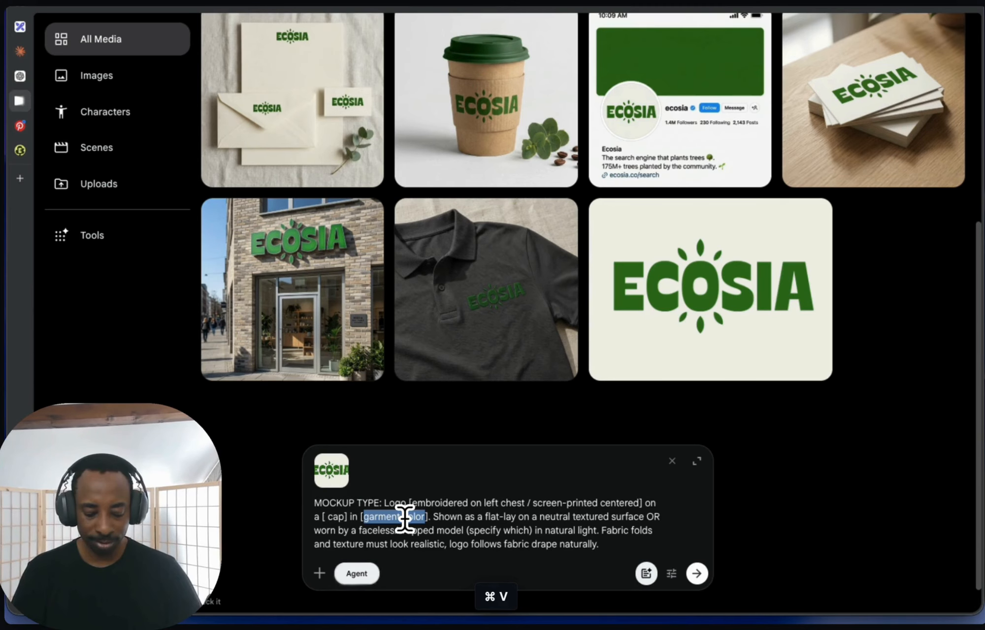
{"action": "type", "text": "milk co"}
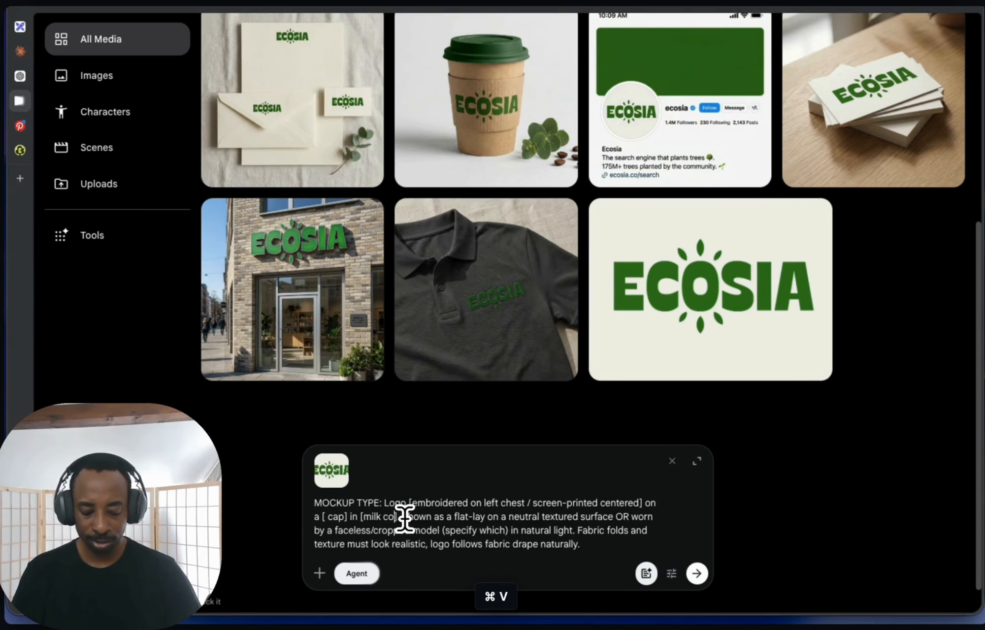
{"action": "type", "text": "lor"}
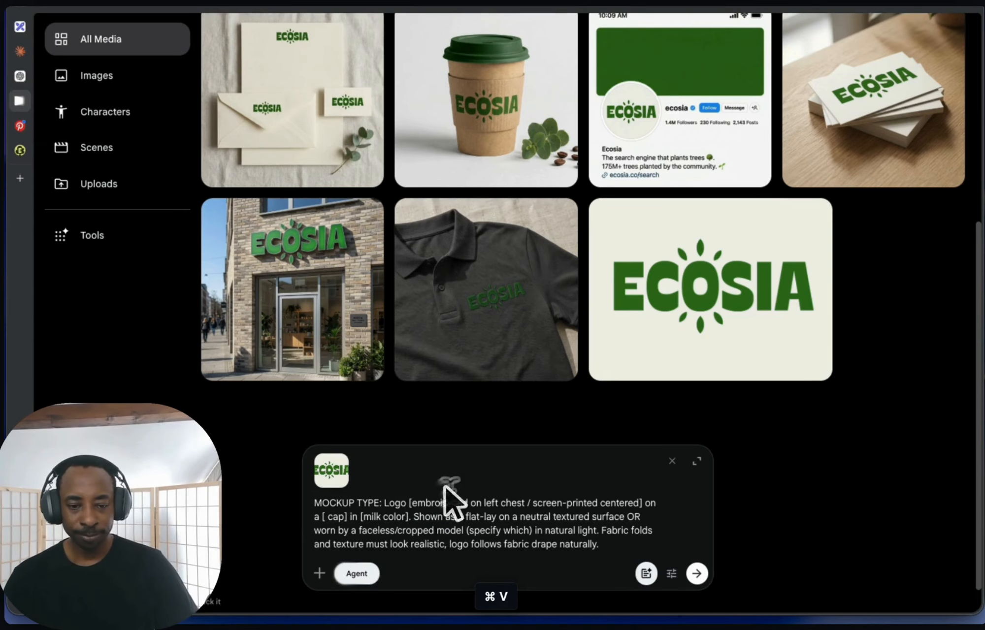
Step: Set the default image generation count to x2 in the agent settings, save, and submit the cap mockup prompt
{"action": "left_click", "coordinate": [671, 573]}
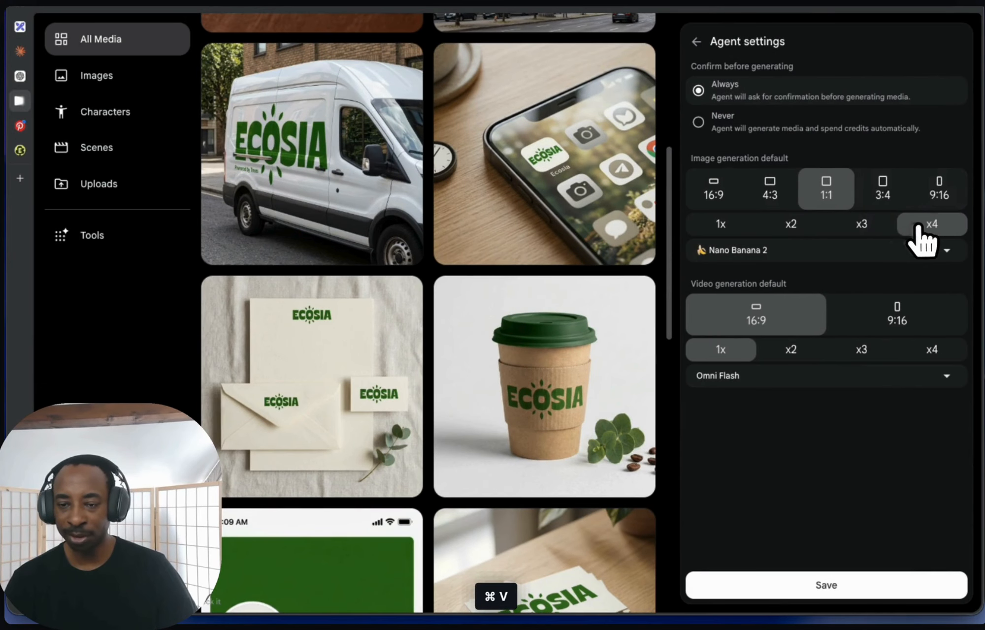
{"action": "left_click", "coordinate": [790, 226]}
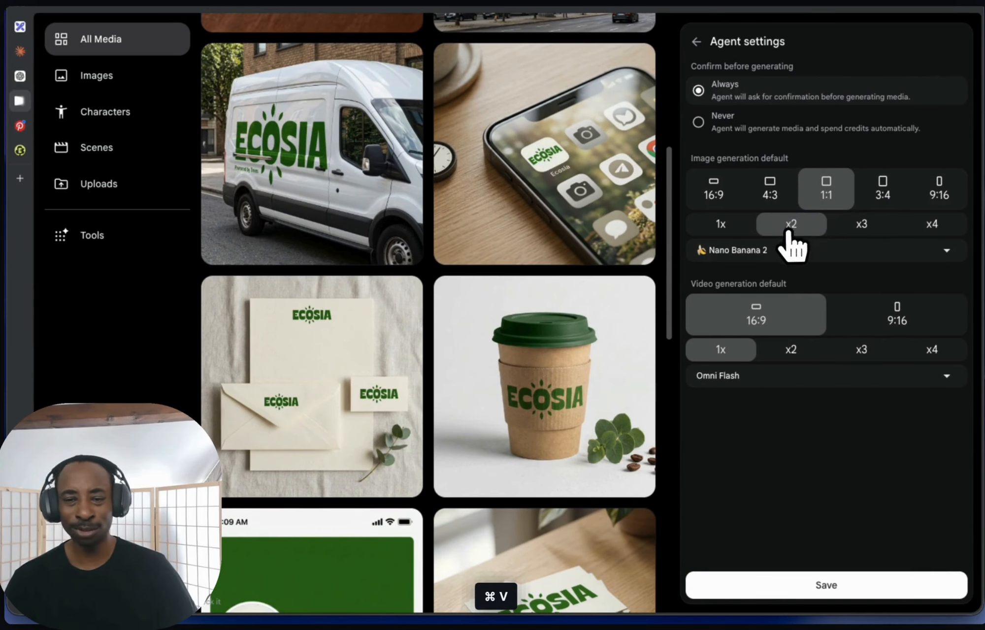
{"action": "left_click", "coordinate": [807, 591]}
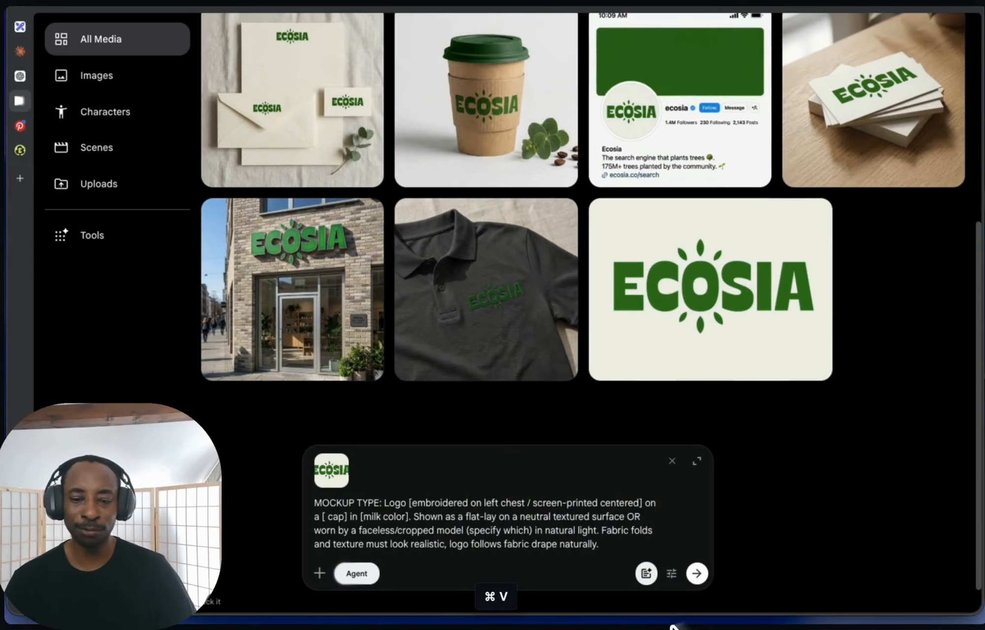
{"action": "left_click", "coordinate": [697, 573]}
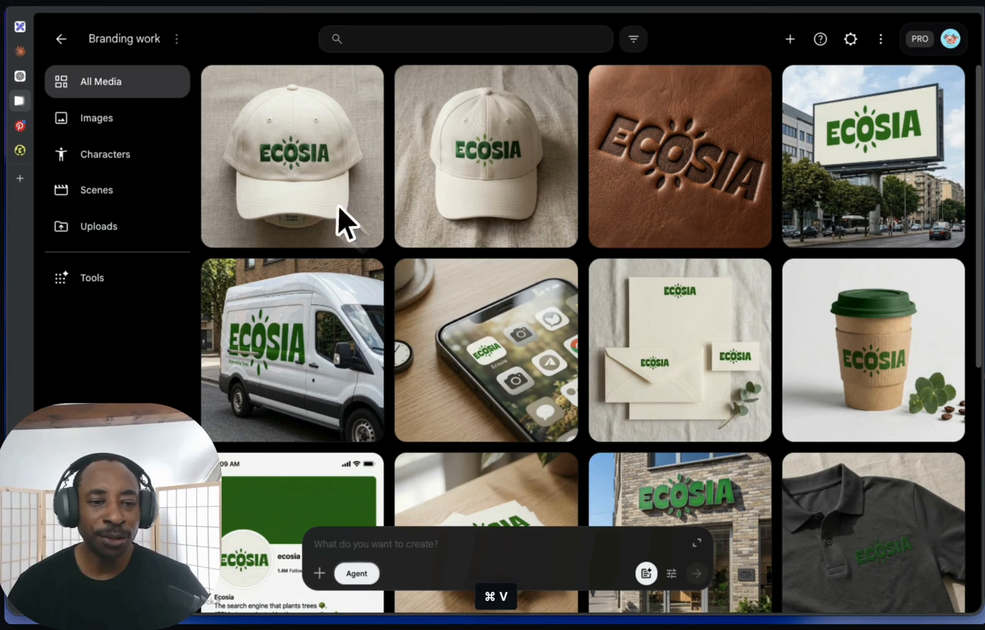
Step: View the two generated Ecosia cap mockups at full size, compare them, and return to the Branding work project
{"action": "left_click", "coordinate": [321, 148]}
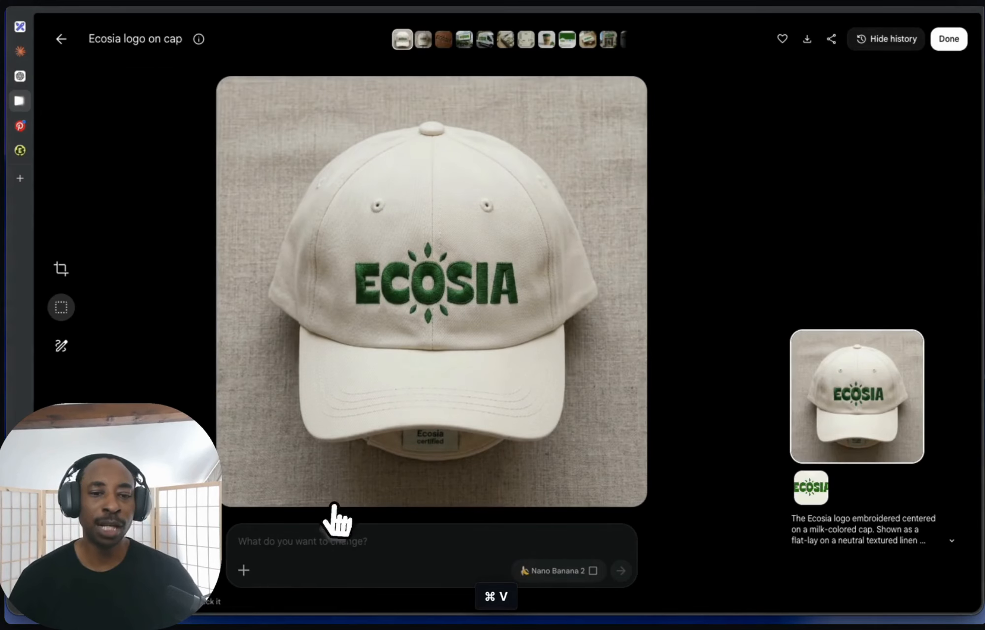
{"action": "left_click", "coordinate": [423, 39]}
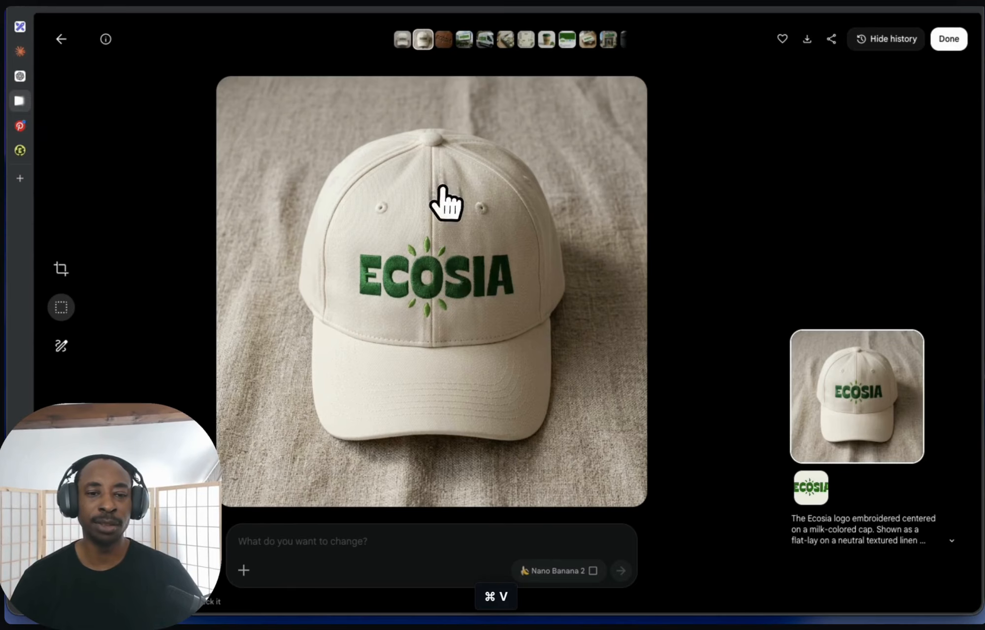
{"action": "left_click", "coordinate": [403, 40]}
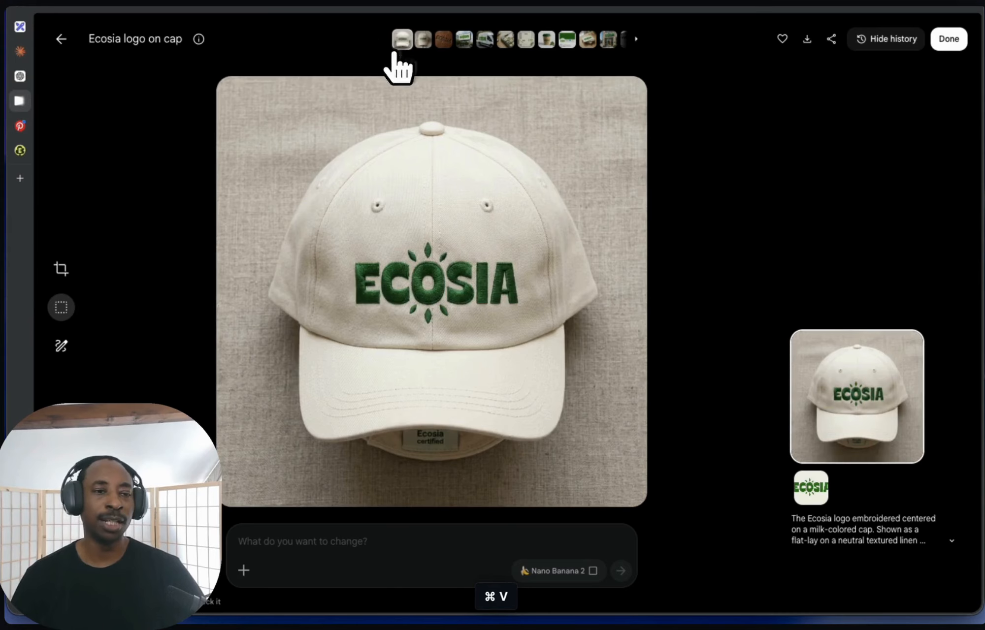
{"action": "left_click", "coordinate": [61, 40]}
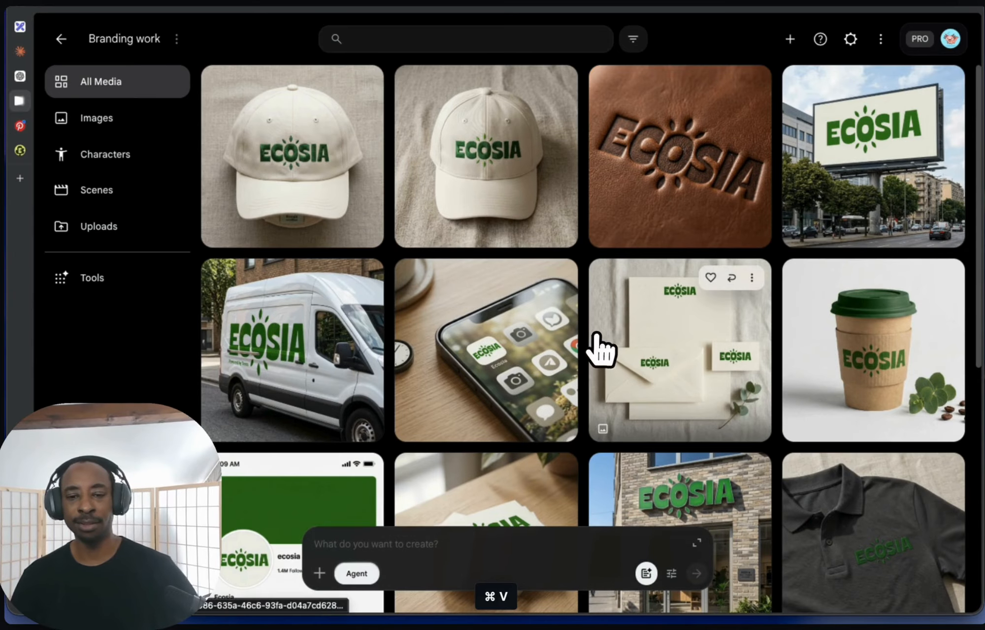
{"action": "mouse_move", "coordinate": [20, 97]}
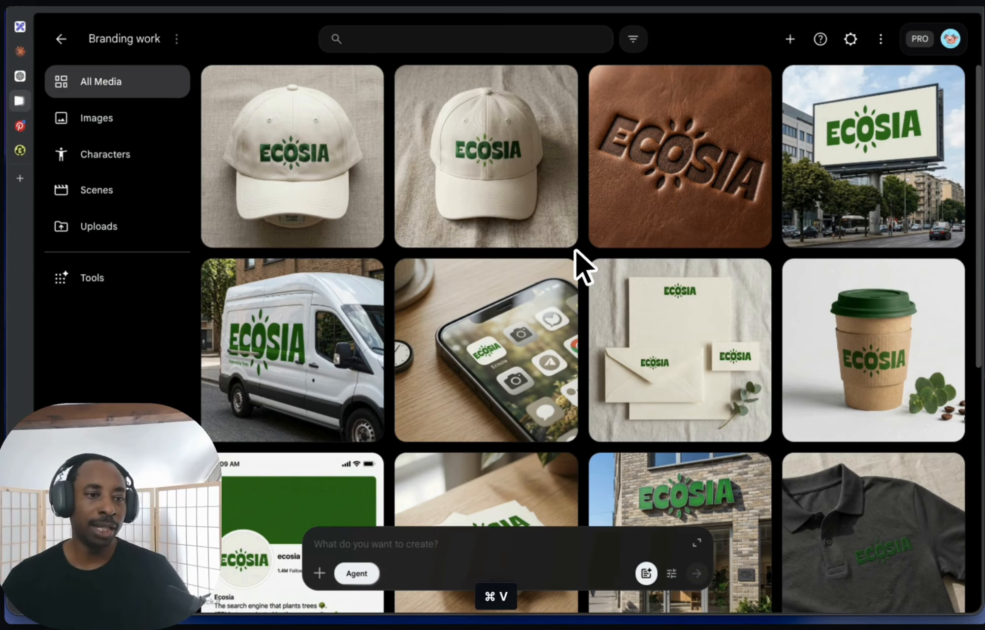
{"action": "mouse_move", "coordinate": [39, 159]}
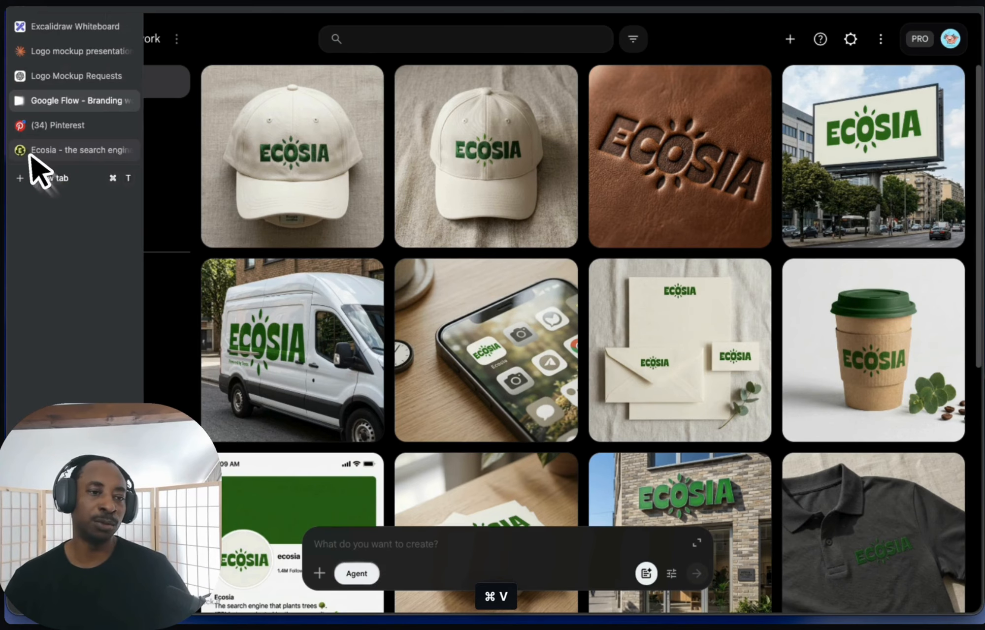
Step: Close the Ecosia website tab and switch to the Pinterest home feed
{"action": "left_click", "coordinate": [129, 151]}
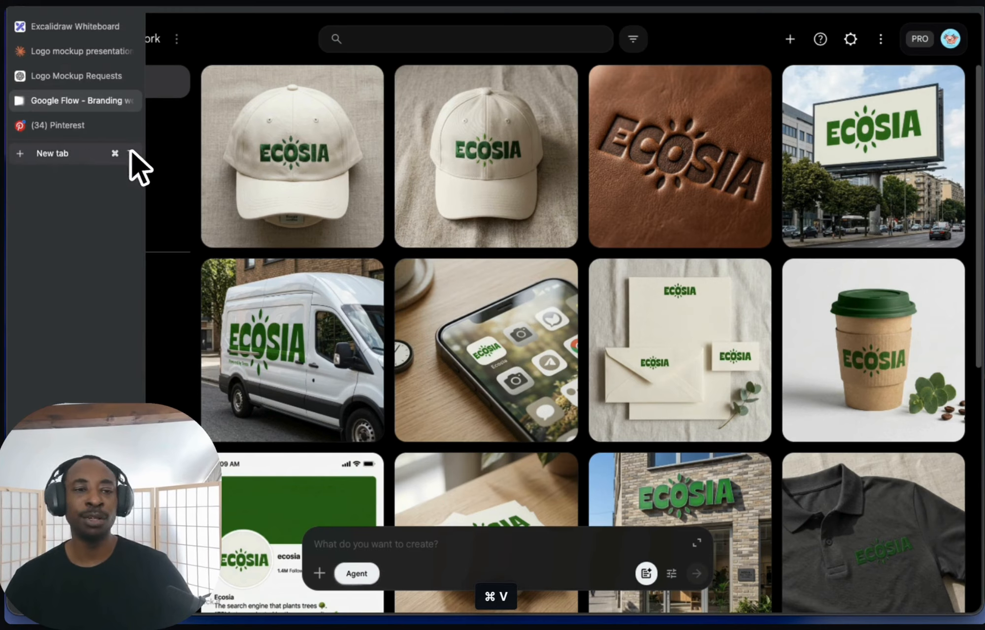
{"action": "mouse_move", "coordinate": [49, 86]}
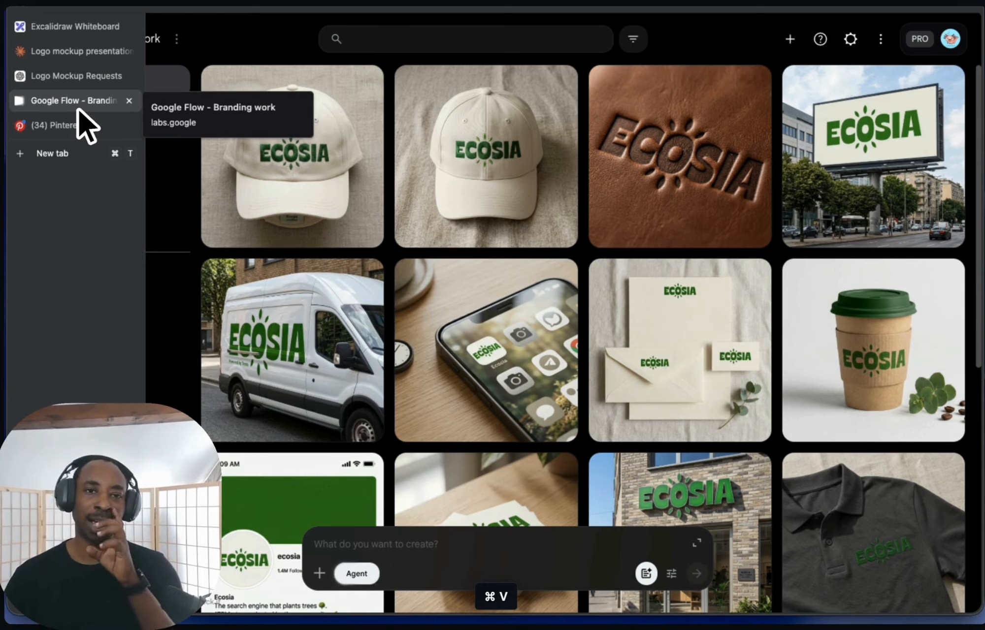
{"action": "left_click", "coordinate": [69, 123]}
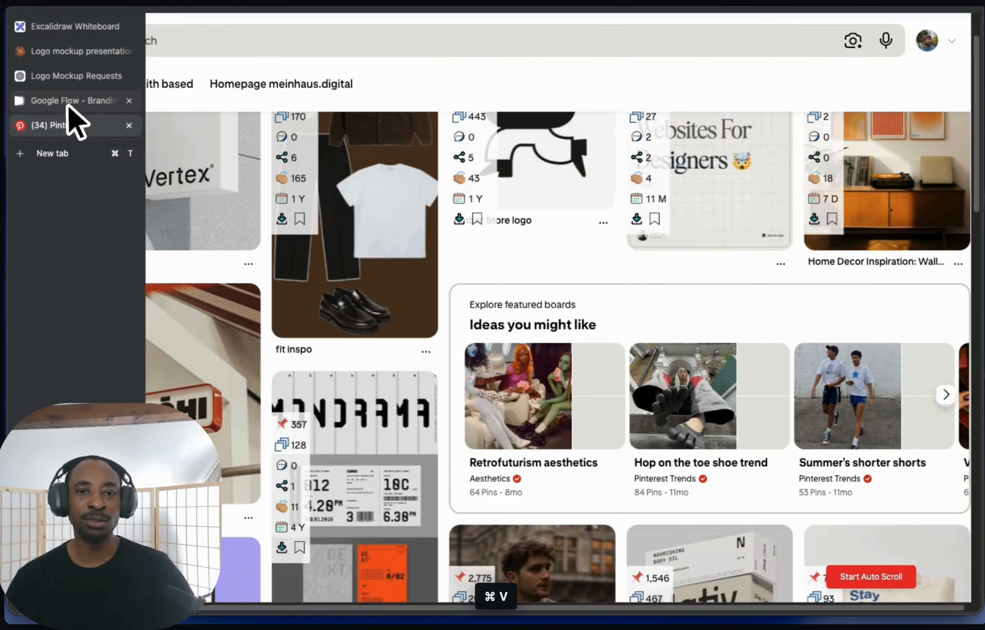
{"action": "left_click", "coordinate": [429, 1]}
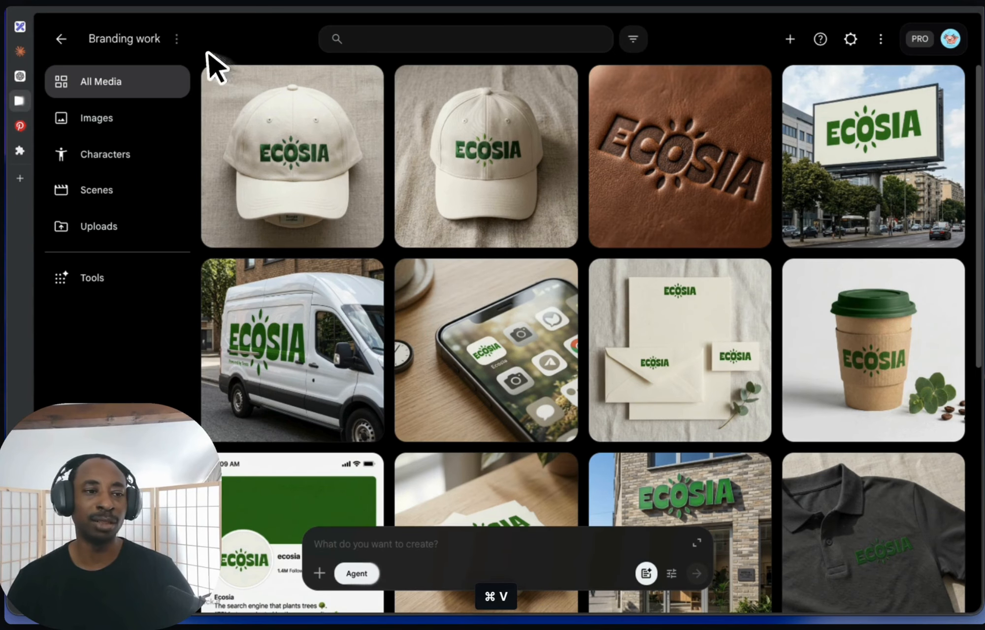
{"action": "left_click", "coordinate": [20, 126]}
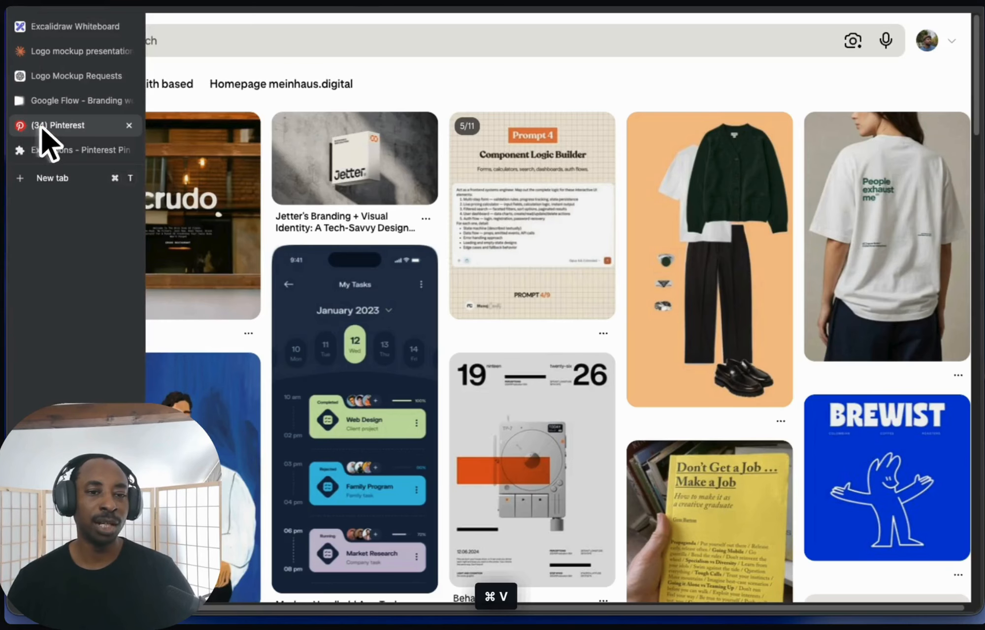
{"action": "scroll", "coordinate": [463, 143], "scroll_direction": "down", "scroll_amount": 1}
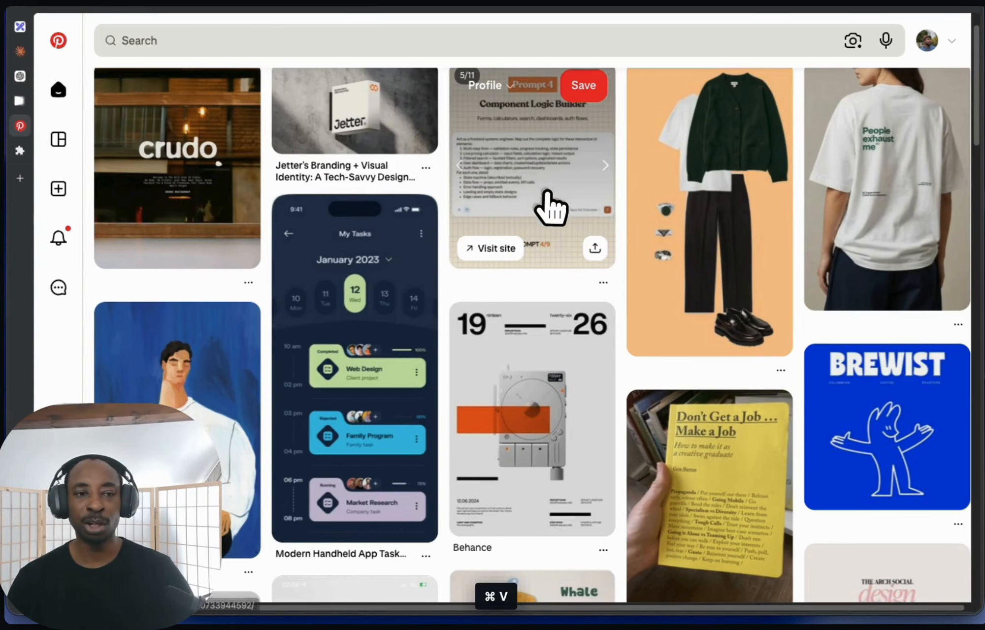
Step: Search Pinterest for "brand mockups", browse the results, and open the Petsbay stacked-cube signage pin
{"action": "left_click", "coordinate": [305, 45]}
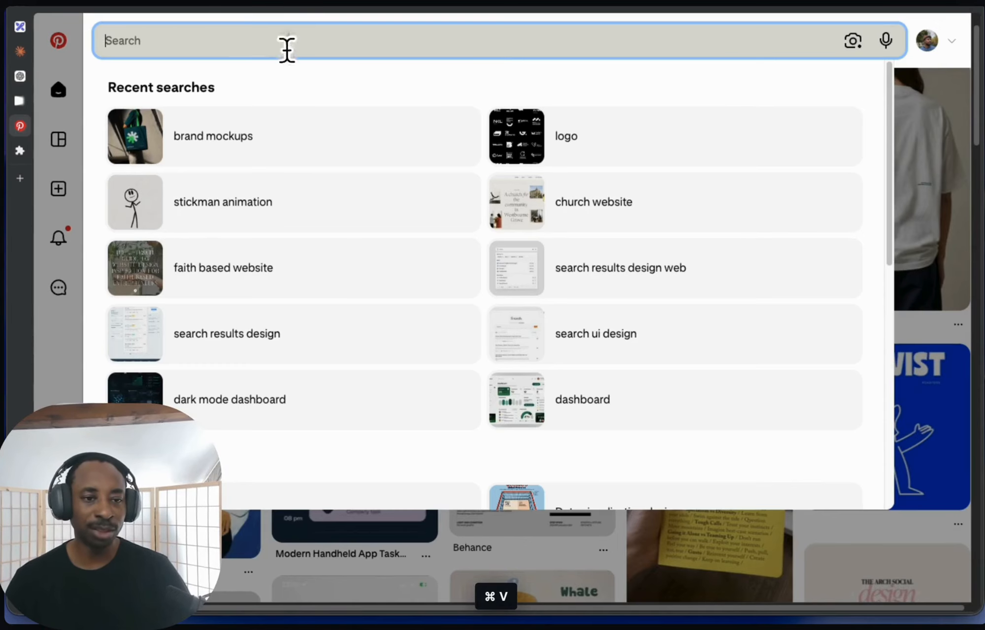
{"action": "left_click", "coordinate": [273, 140]}
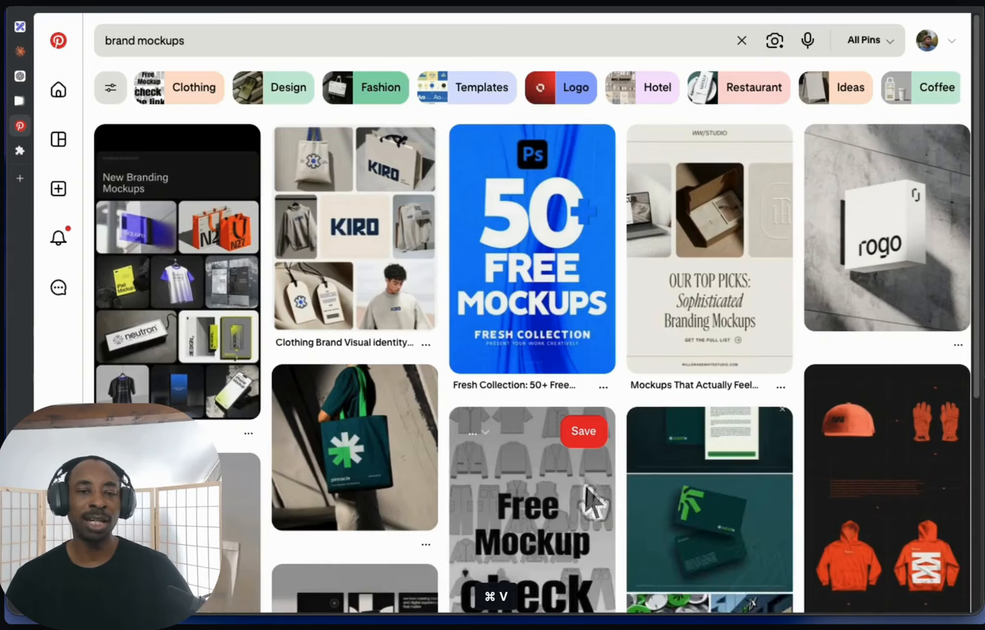
{"action": "scroll", "coordinate": [487, 542], "scroll_direction": "down", "scroll_amount": 20}
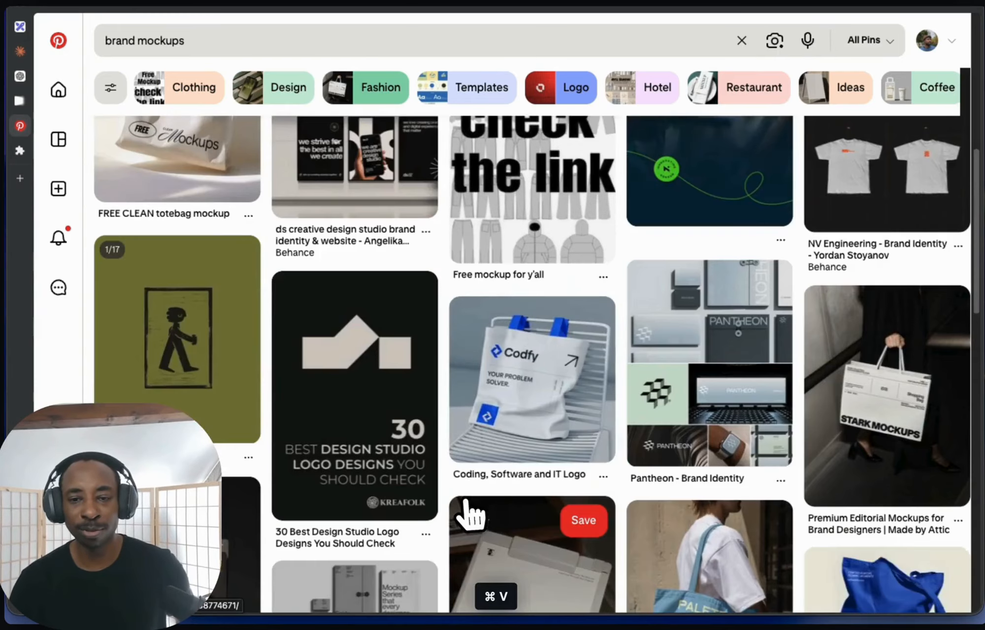
{"action": "scroll", "coordinate": [463, 508], "scroll_direction": "down", "scroll_amount": 10}
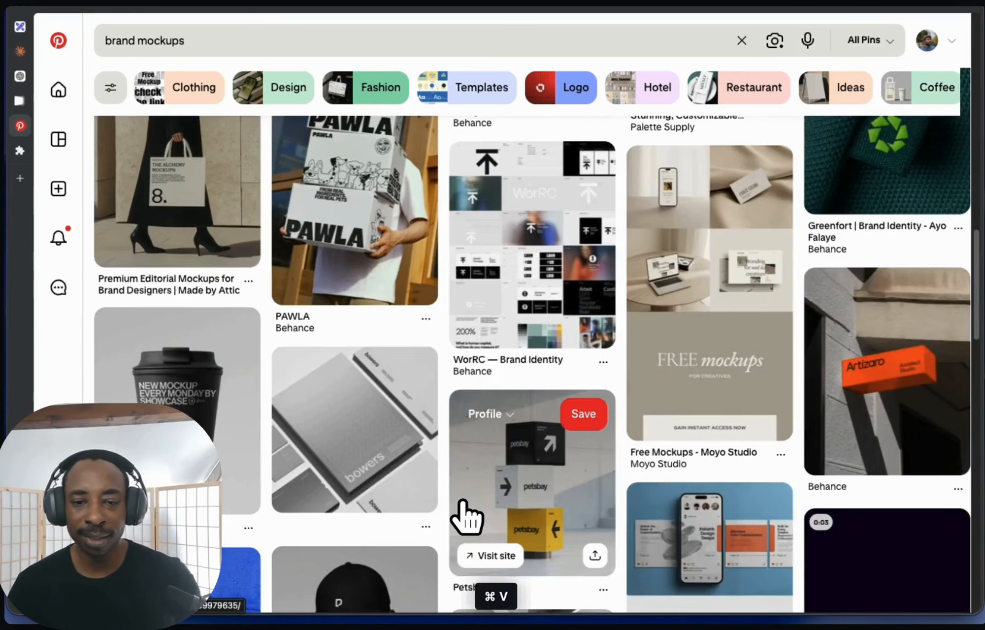
{"action": "scroll", "coordinate": [461, 513], "scroll_direction": "down", "scroll_amount": 4}
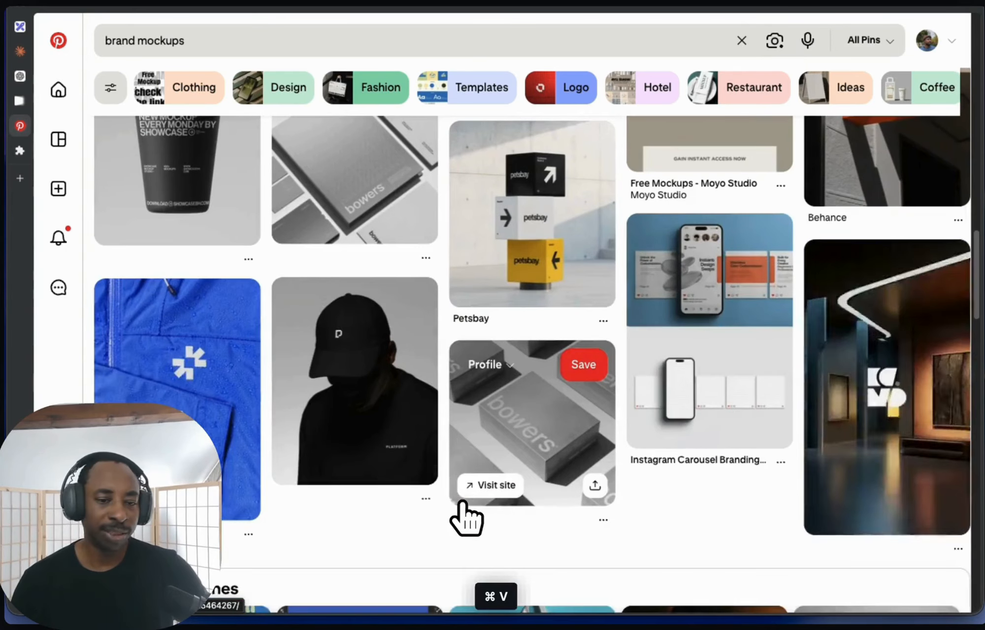
{"action": "scroll", "coordinate": [466, 226], "scroll_direction": "down", "scroll_amount": 2}
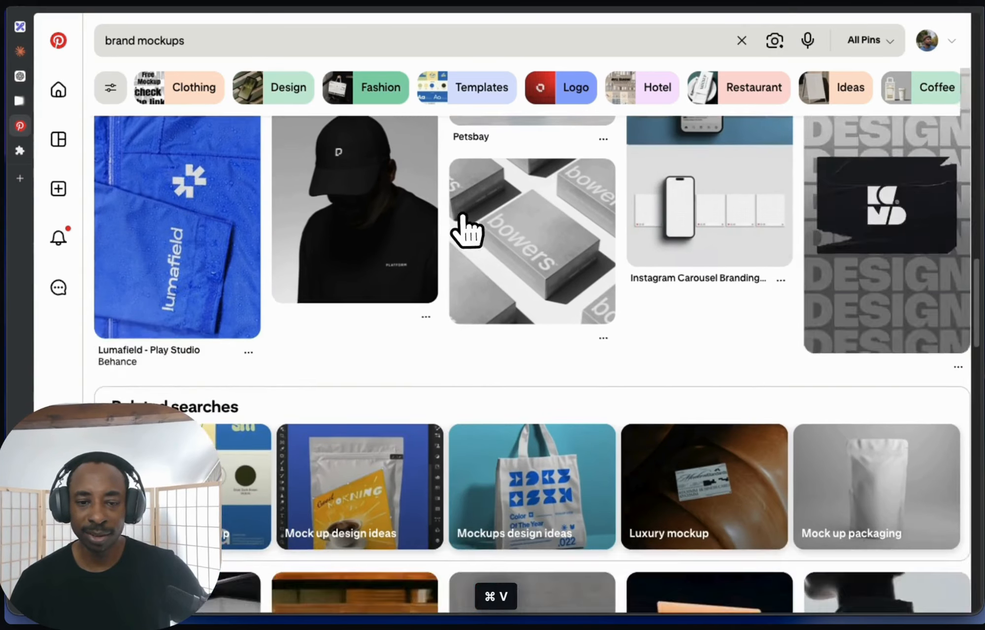
{"action": "scroll", "coordinate": [492, 207], "scroll_direction": "up", "scroll_amount": 3}
{"action": "left_click", "coordinate": [517, 192]}
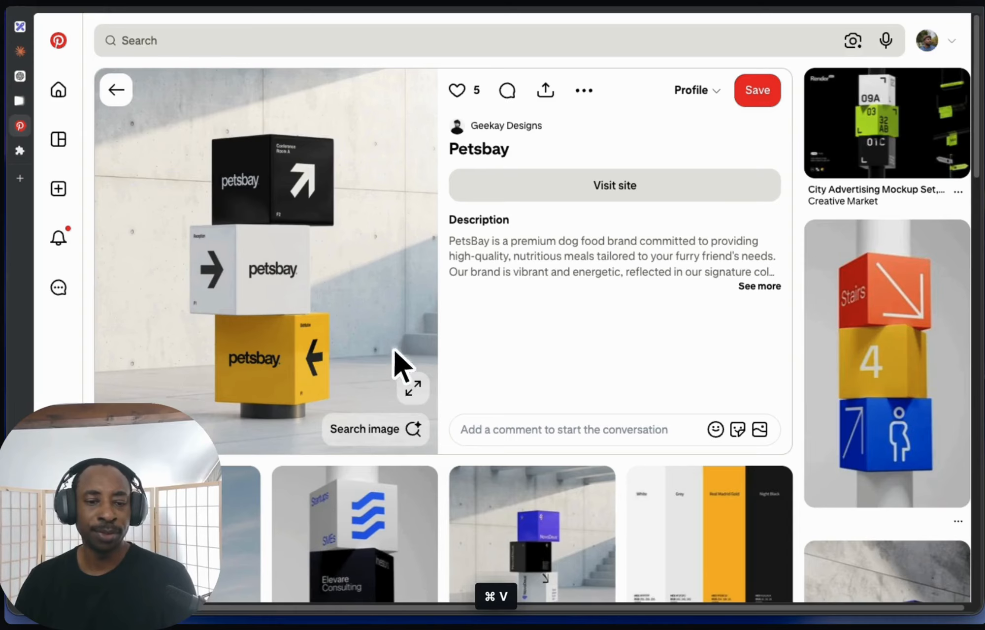
Step: Enlarge the Petsbay signage image, save it to the Downloads folder, and close the enlarged view
{"action": "left_click", "coordinate": [413, 390]}
{"action": "right_click", "coordinate": [631, 183]}
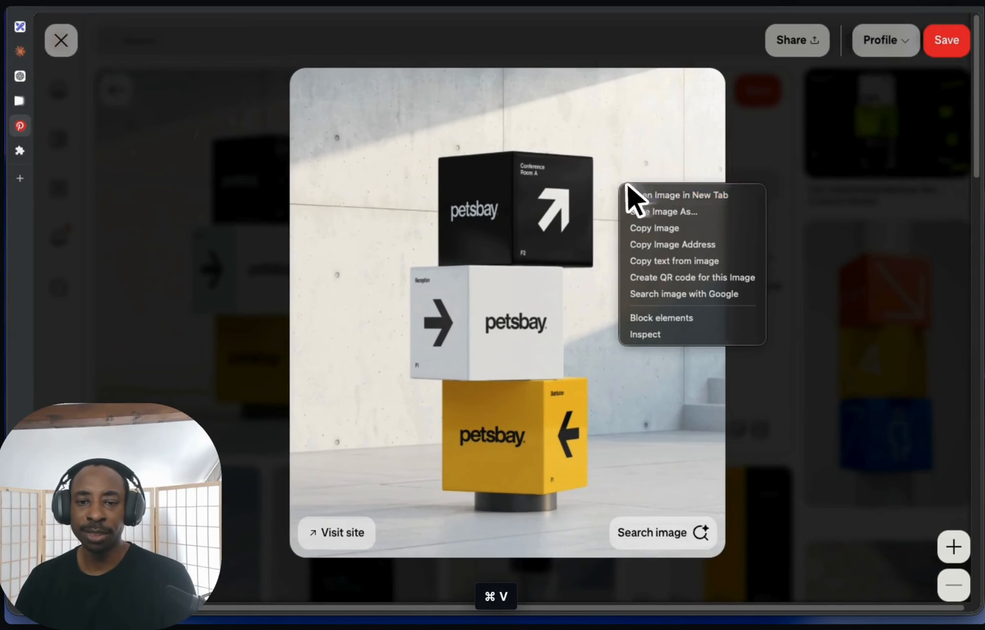
{"action": "left_click", "coordinate": [719, 178]}
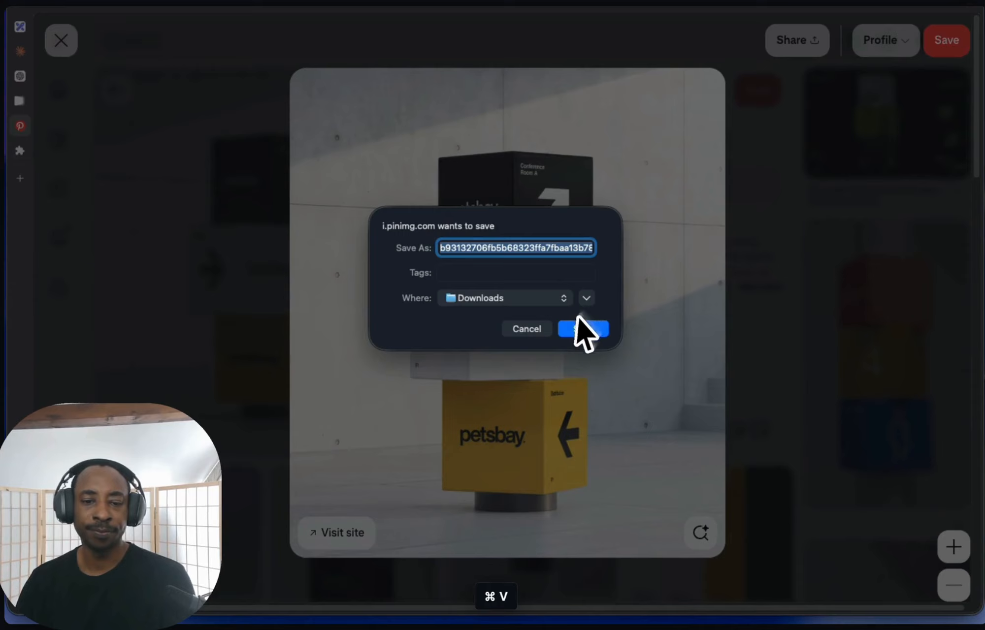
{"action": "left_click", "coordinate": [582, 328]}
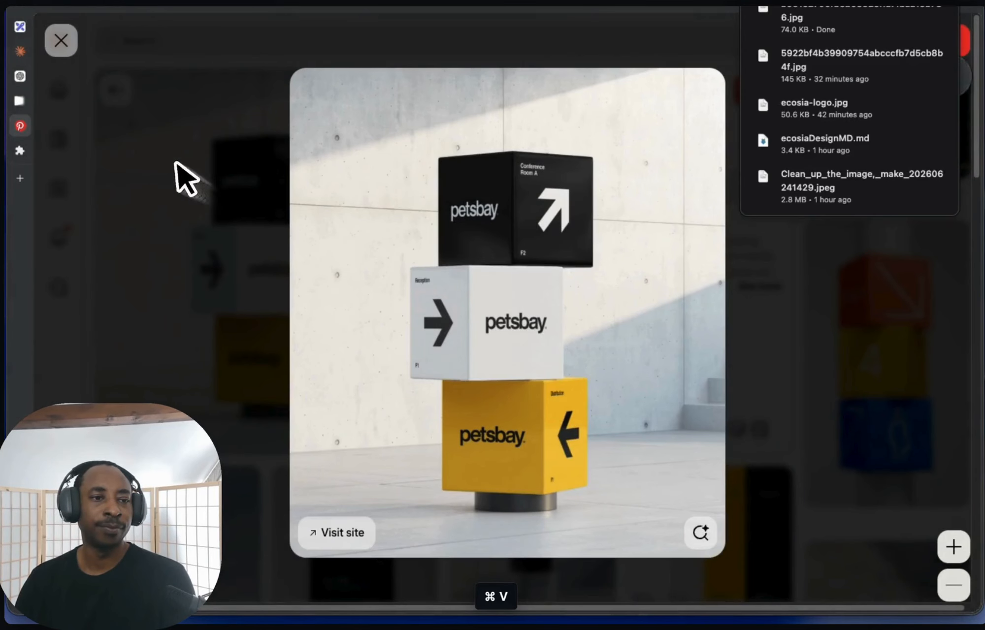
{"action": "left_click", "coordinate": [64, 49]}
Step: Switch to the Logo Mockup Requests chat in ChatGPT and attach b93132706fb5b68323ffa7fbaa13b786.jpg from Downloads
{"action": "mouse_move", "coordinate": [35, 104]}
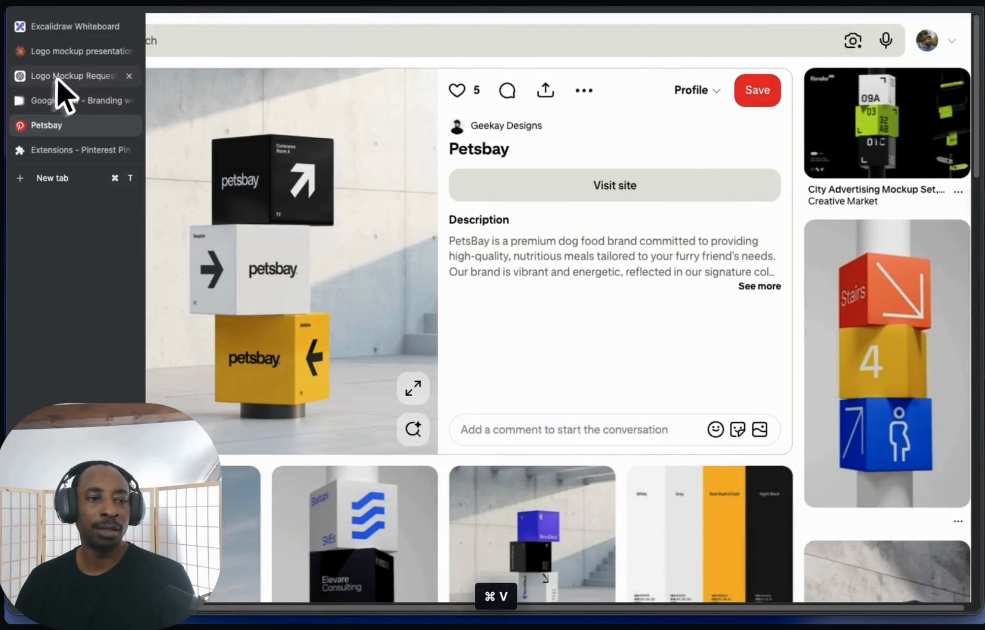
{"action": "left_click", "coordinate": [55, 79]}
{"action": "left_click", "coordinate": [280, 569]}
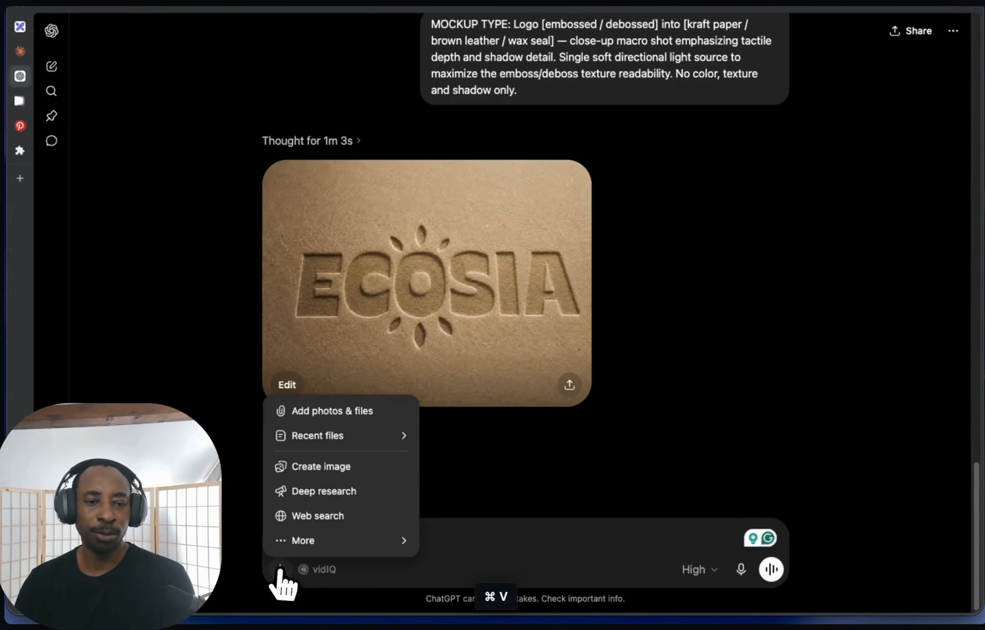
{"action": "left_click", "coordinate": [346, 420]}
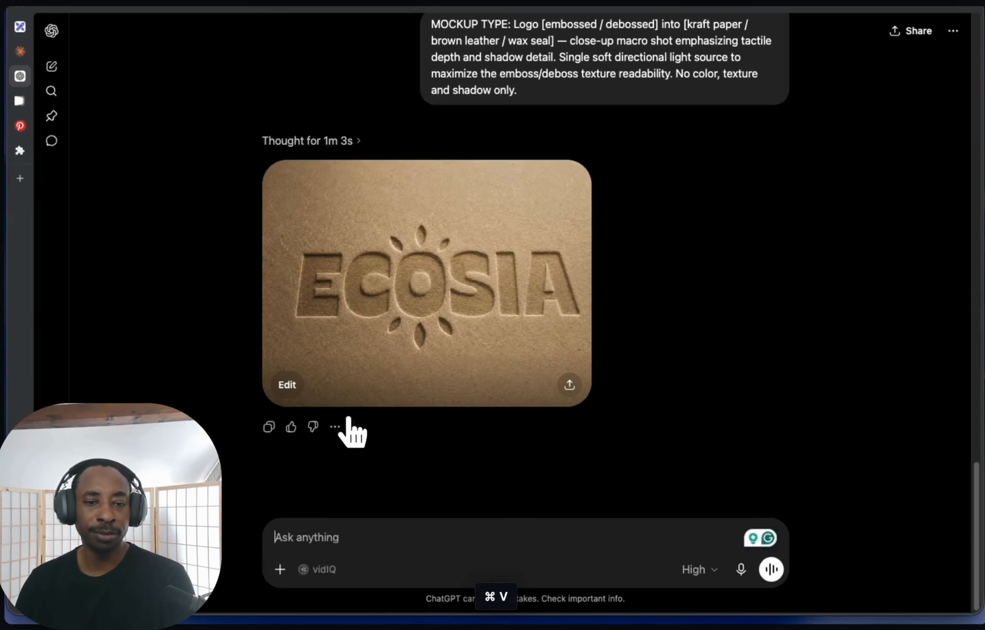
{"action": "left_click", "coordinate": [423, 182]}
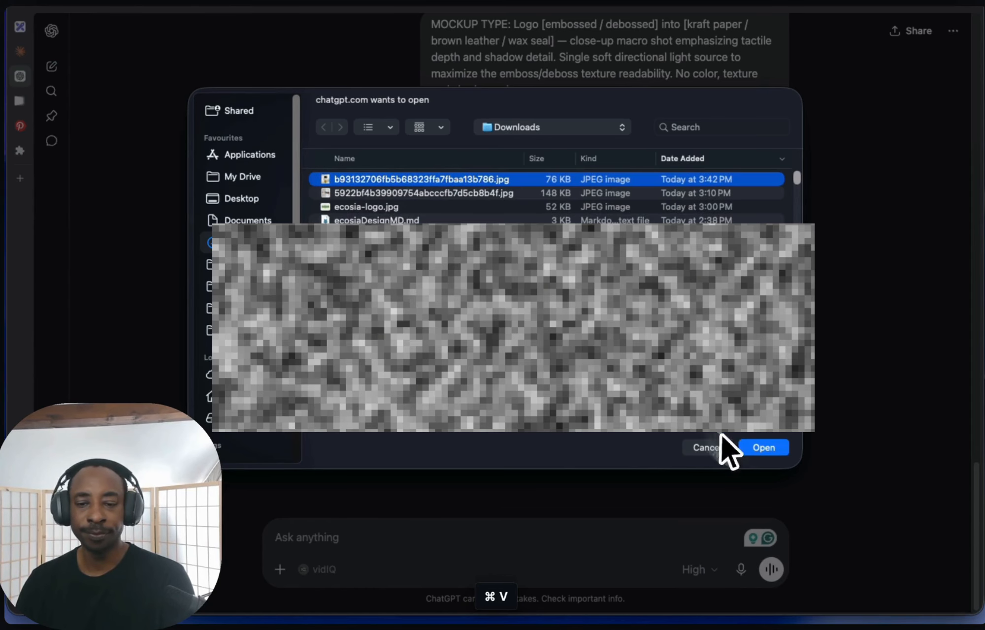
{"action": "left_click", "coordinate": [763, 450]}
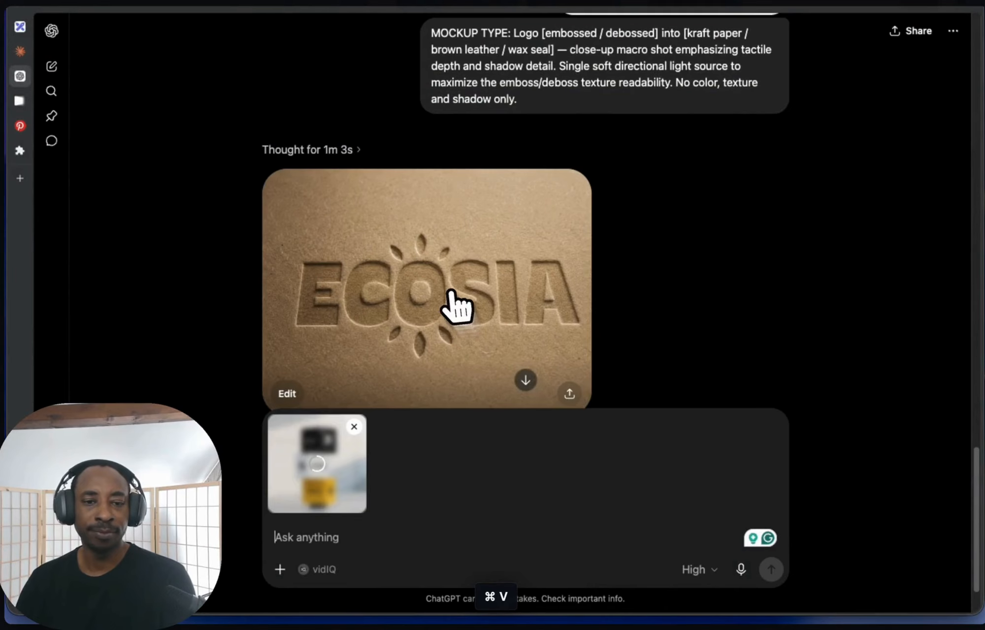
{"action": "scroll", "coordinate": [446, 283], "scroll_direction": "down", "scroll_amount": 2}
Step: Attach ecosia-logo.jpg from Downloads to the same message
{"action": "left_click", "coordinate": [284, 570]}
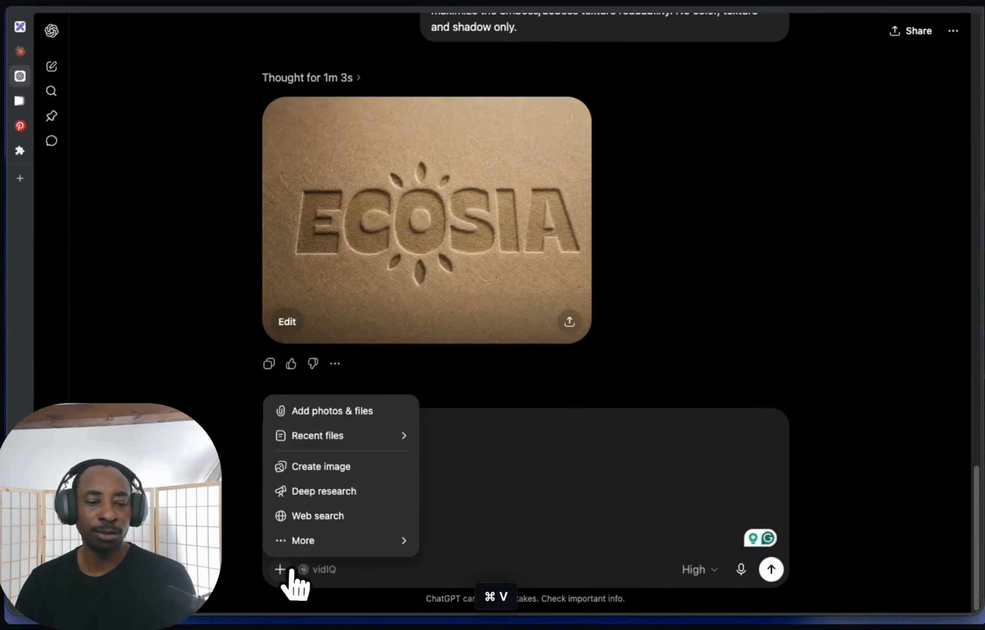
{"action": "left_click", "coordinate": [282, 571]}
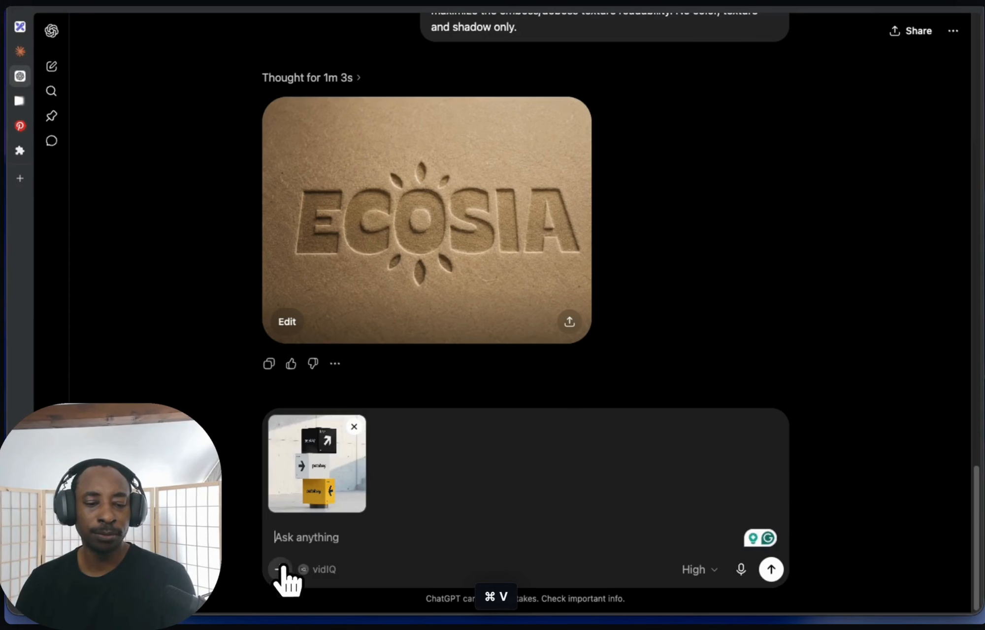
{"action": "left_click", "coordinate": [282, 571]}
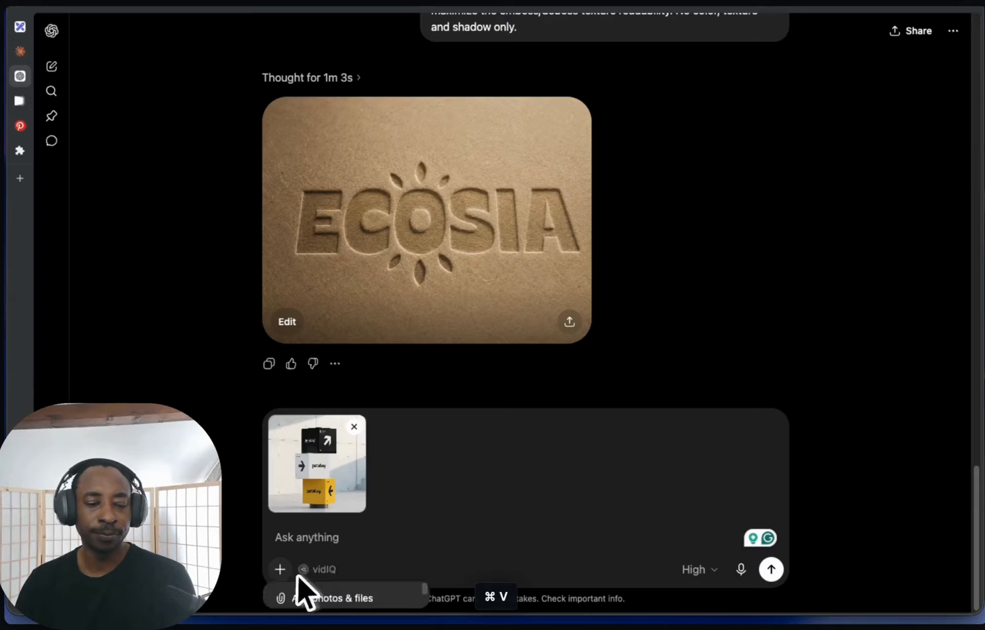
{"action": "left_click", "coordinate": [306, 597]}
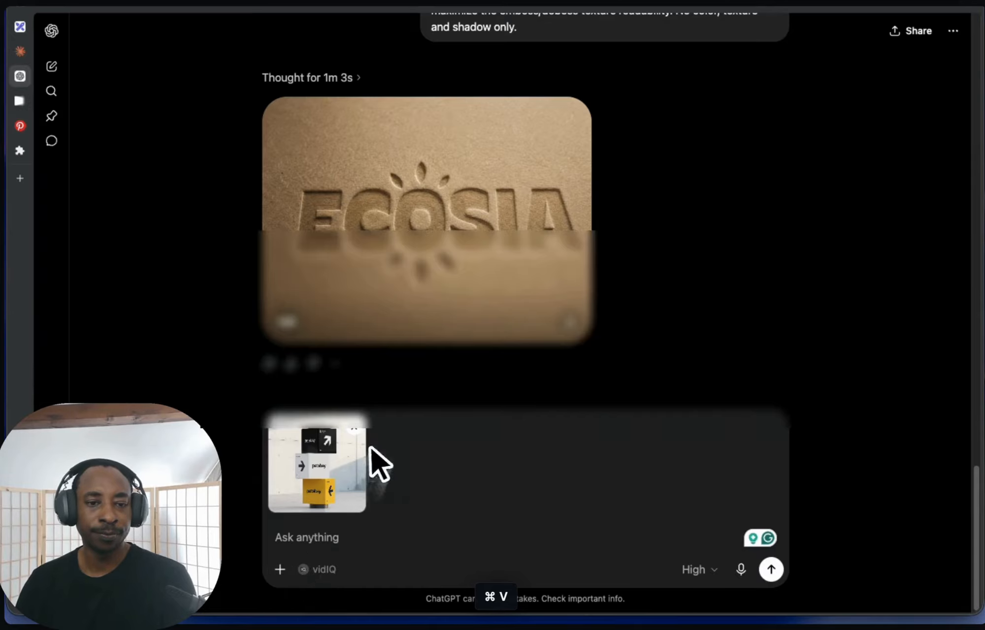
{"action": "left_click", "coordinate": [427, 206]}
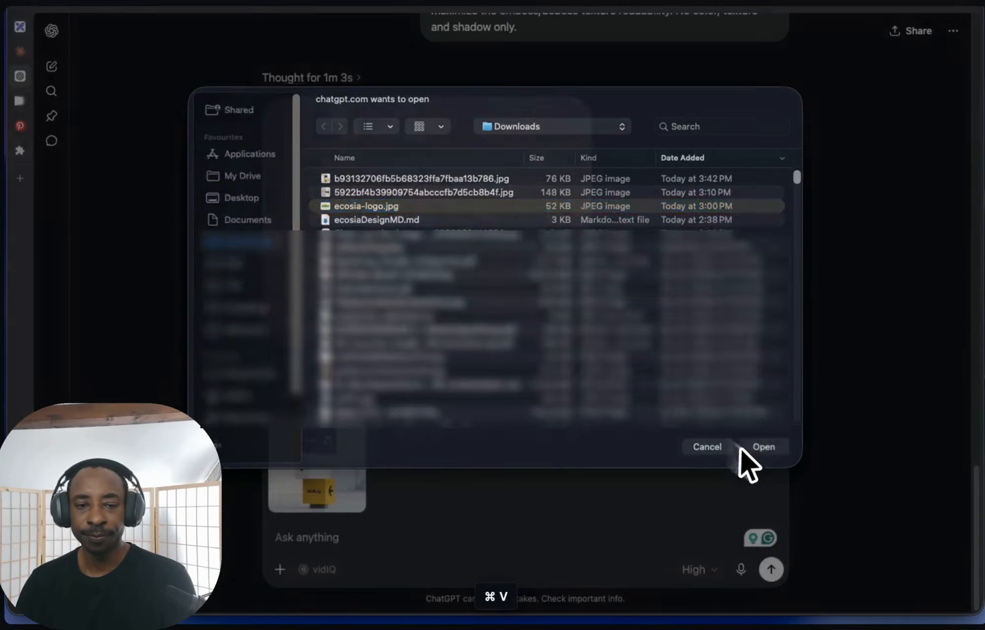
{"action": "left_click", "coordinate": [762, 447]}
Step: Copy the earlier prompt "Replace the logo and art on this mockup with the one in the logo. See attachment" into the new message and submit it
{"action": "scroll", "coordinate": [462, 297], "scroll_direction": "up", "scroll_amount": 10}
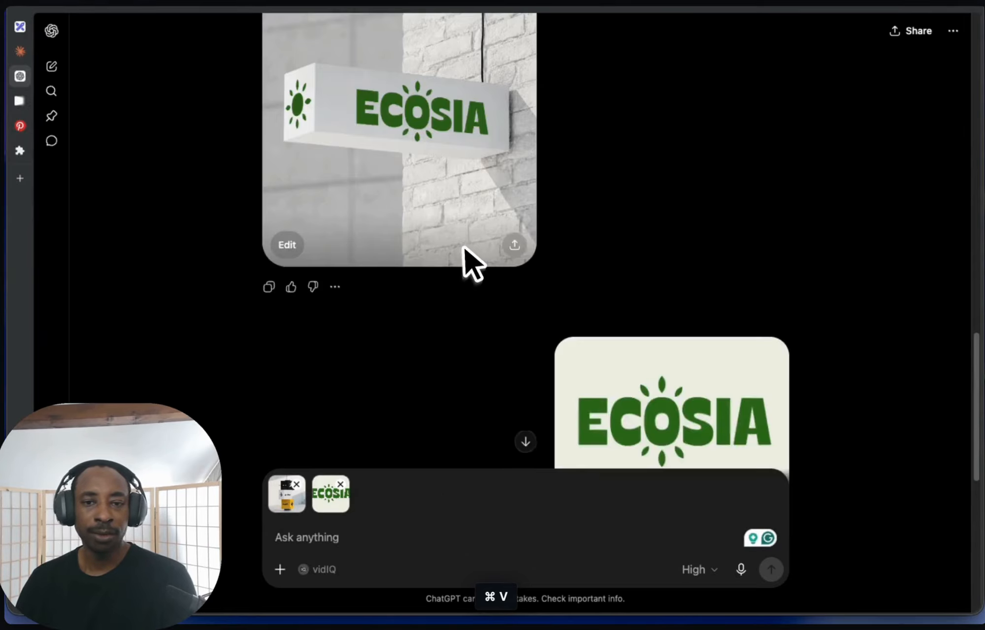
{"action": "scroll", "coordinate": [465, 247], "scroll_direction": "up", "scroll_amount": 7}
{"action": "left_click_drag", "start_coordinate": [432, 209], "coordinate": [447, 216]}
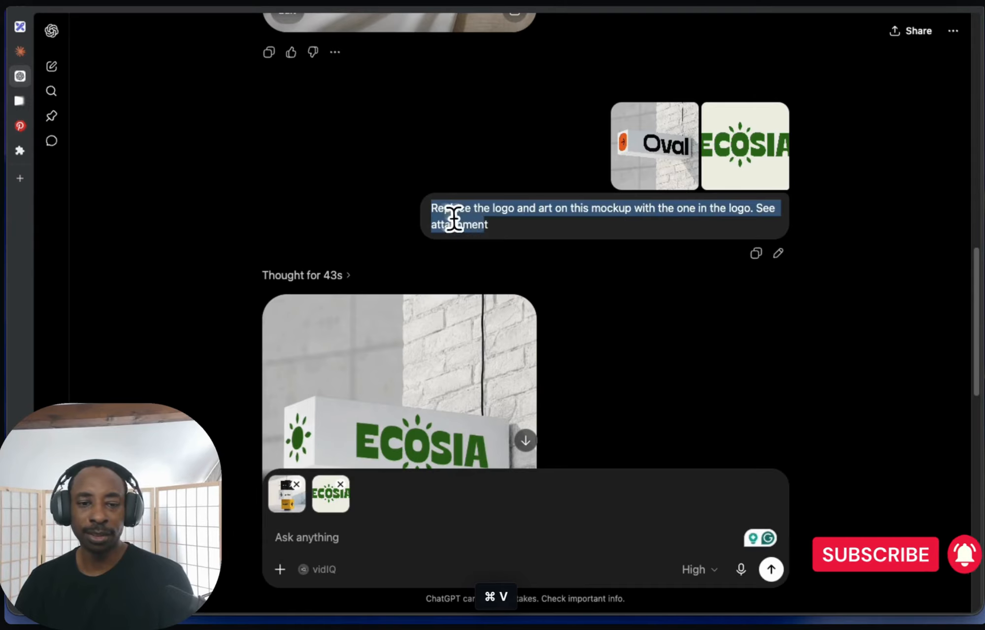
{"action": "key", "text": "super+c"}
{"action": "scroll", "coordinate": [494, 233], "scroll_direction": "down", "scroll_amount": 15}
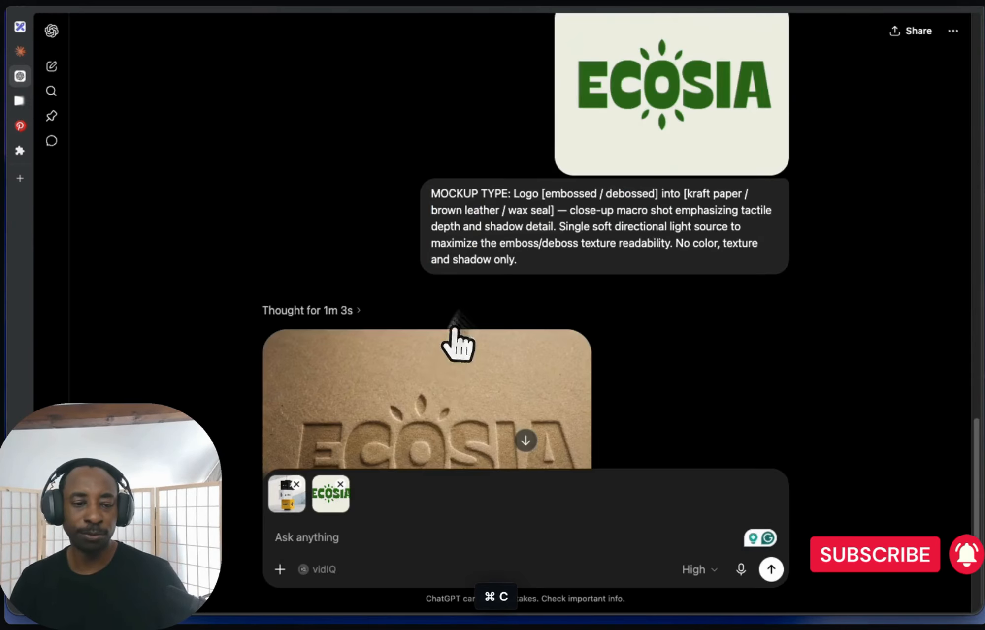
{"action": "key", "text": "super+v"}
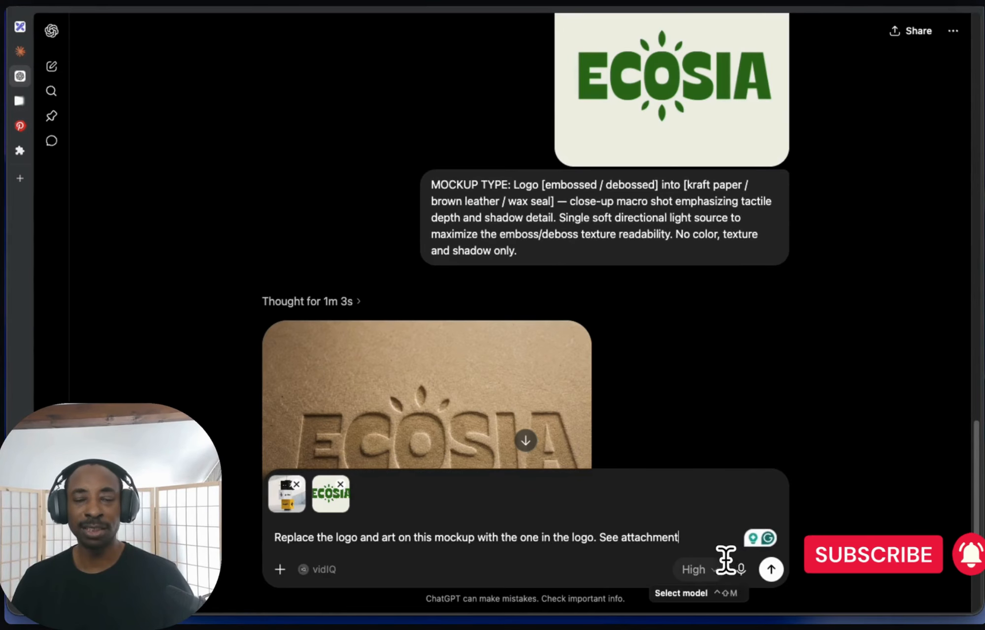
{"action": "left_click", "coordinate": [771, 571]}
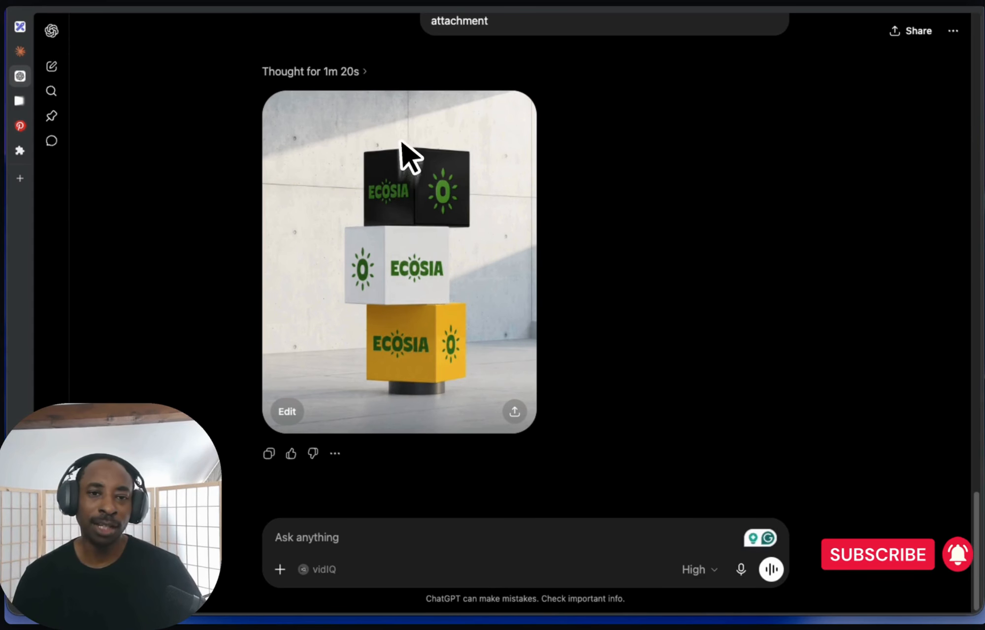
Step: Review the generated Ecosia cube signage mockup and compare it with the earlier embossed logo and wall sign mockups in the chat
{"action": "scroll", "coordinate": [426, 160], "scroll_direction": "up", "scroll_amount": 1}
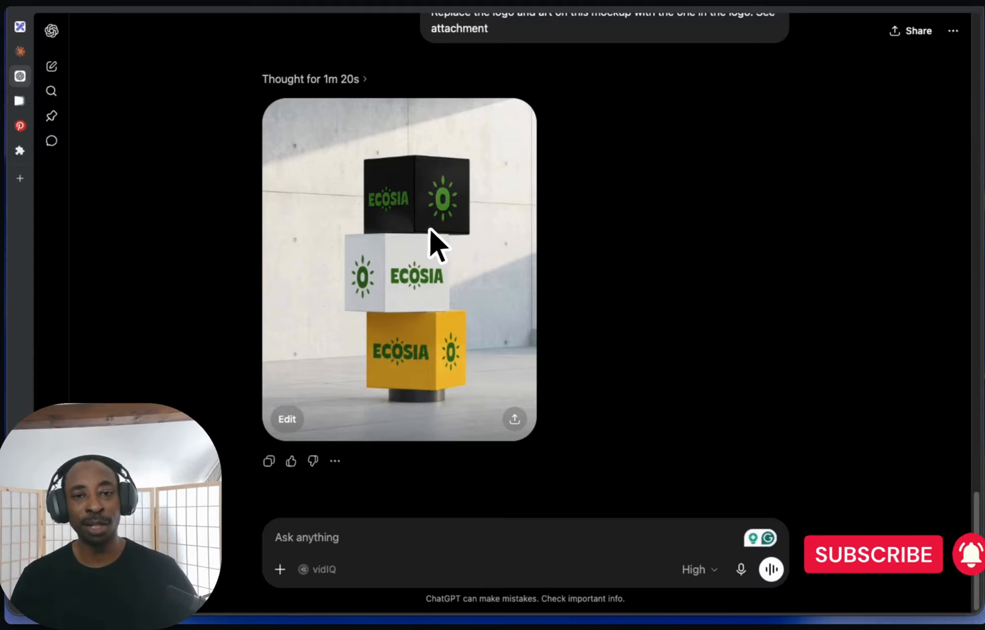
{"action": "scroll", "coordinate": [430, 230], "scroll_direction": "up", "scroll_amount": 10}
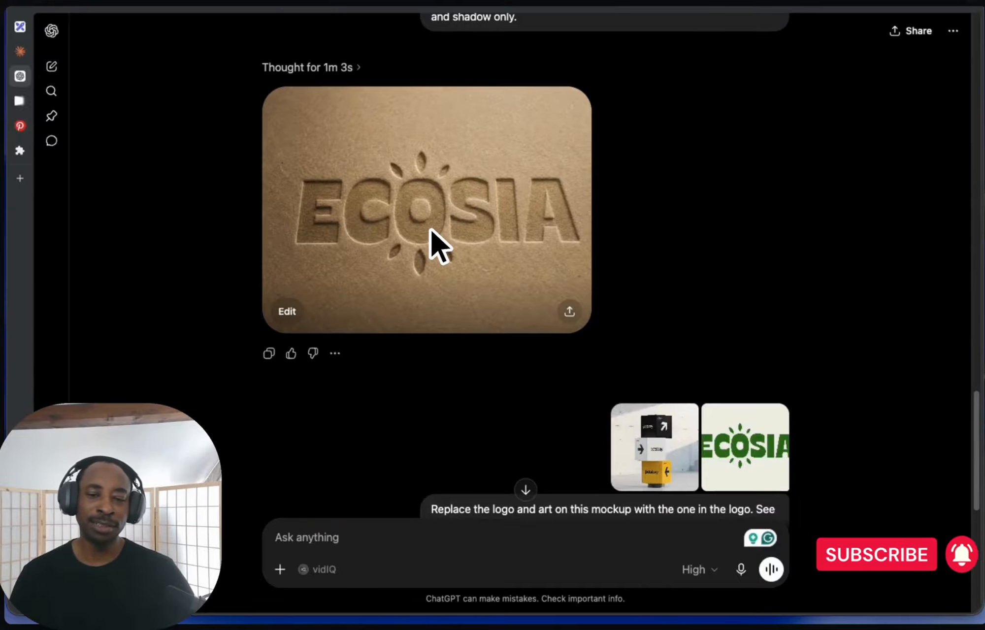
{"action": "scroll", "coordinate": [430, 230], "scroll_direction": "up", "scroll_amount": 15}
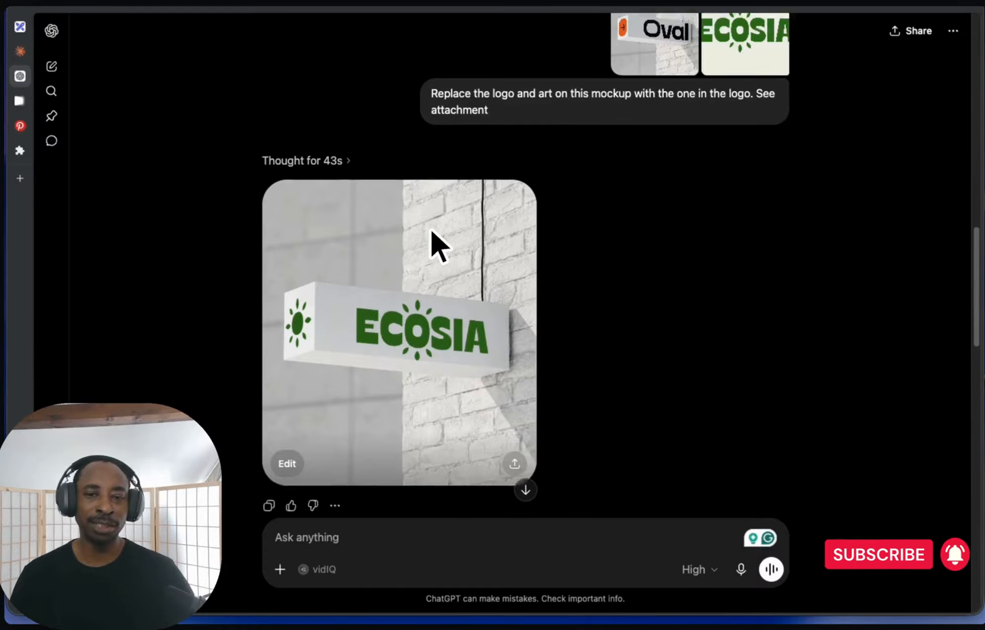
{"action": "scroll", "coordinate": [430, 230], "scroll_direction": "up", "scroll_amount": 3}
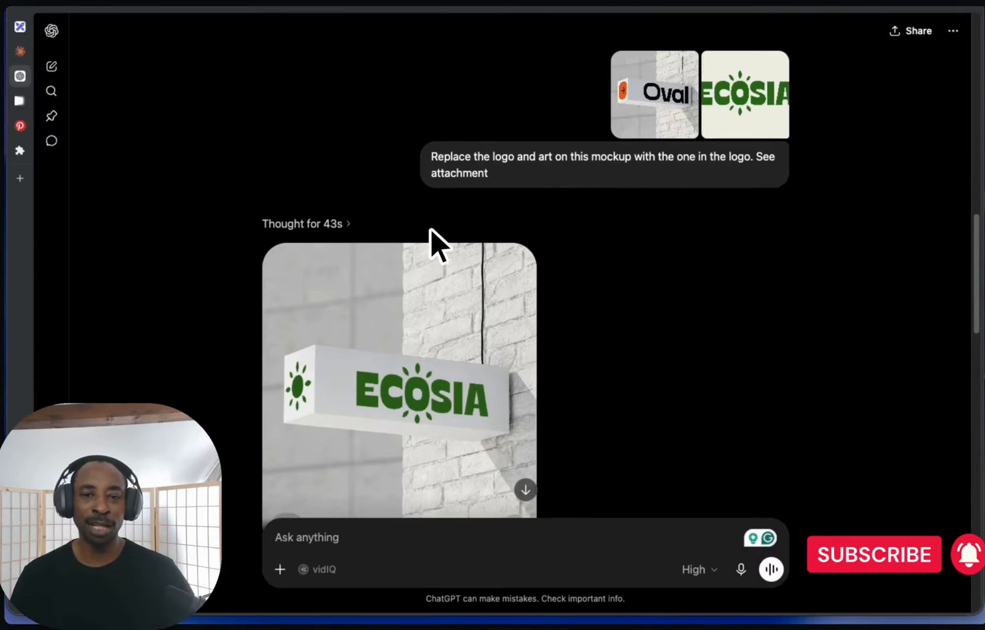
Step: Compare the original Oval wall sign reference with the generated Ecosia sign mockup, viewing each image enlarged
{"action": "left_click", "coordinate": [665, 94]}
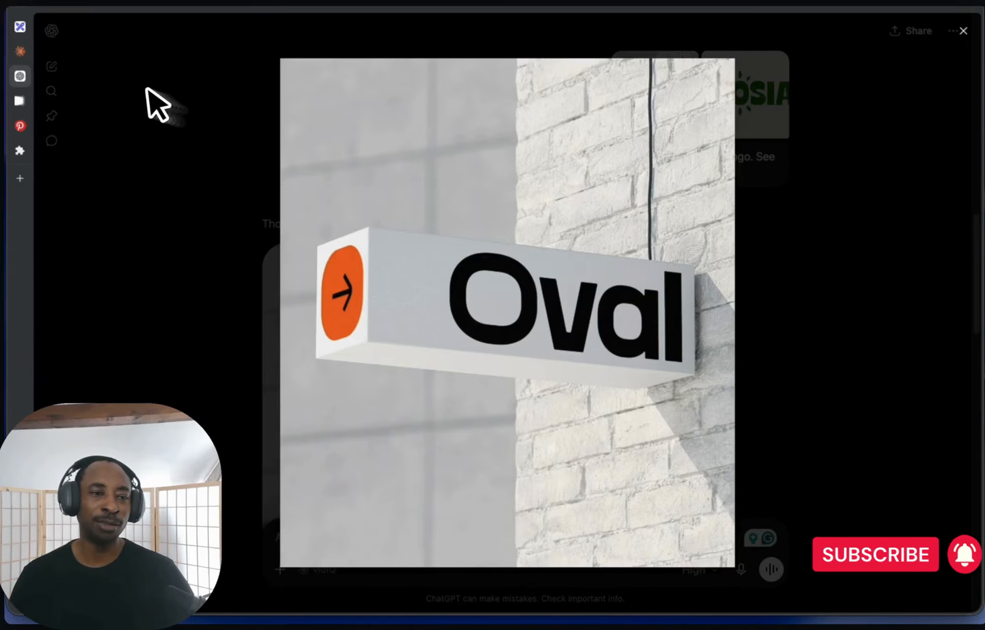
{"action": "left_click", "coordinate": [148, 84]}
{"action": "left_click", "coordinate": [636, 66]}
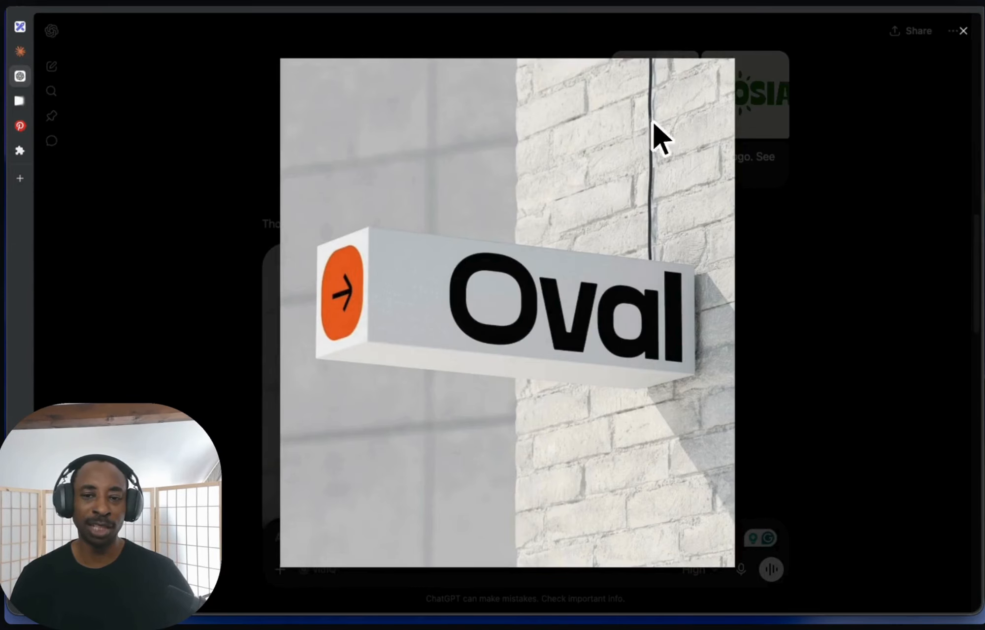
{"action": "left_click", "coordinate": [883, 212]}
{"action": "left_click", "coordinate": [440, 358]}
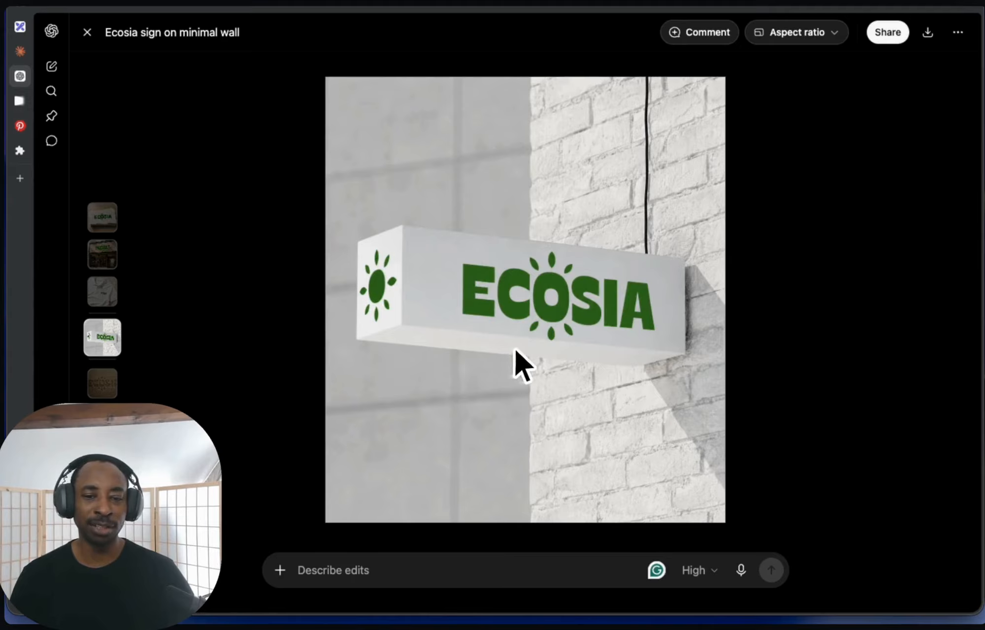
{"action": "scroll", "coordinate": [547, 344], "scroll_direction": "down", "scroll_amount": 3}
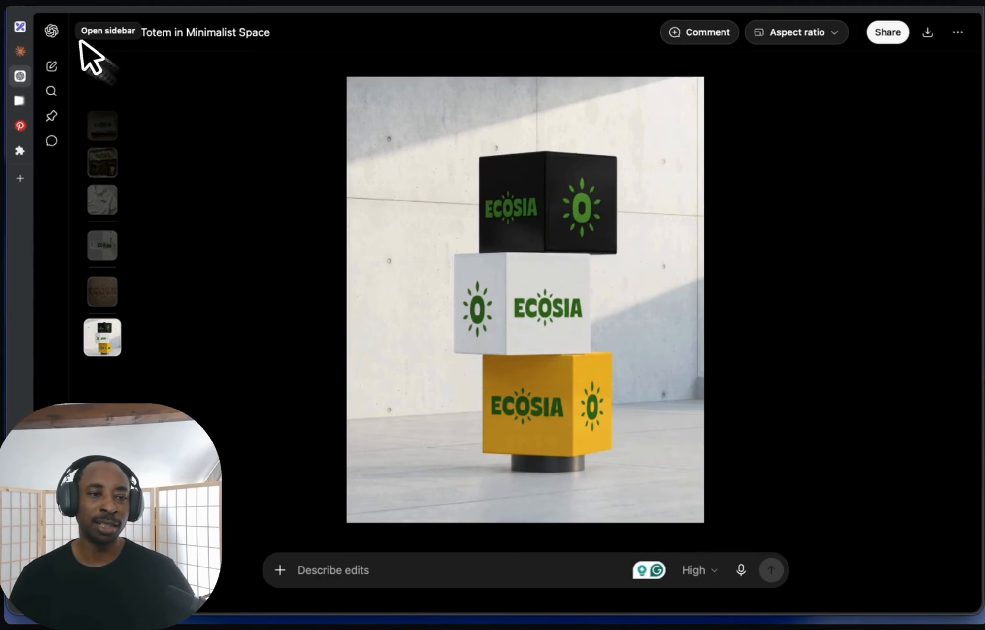
{"action": "left_click", "coordinate": [95, 35]}
Step: Compare the original petsbay stacked-cube reference with the generated Ecosia totem mockup at enlarged size, and return to the chat
{"action": "scroll", "coordinate": [560, 354], "scroll_direction": "down", "scroll_amount": 20}
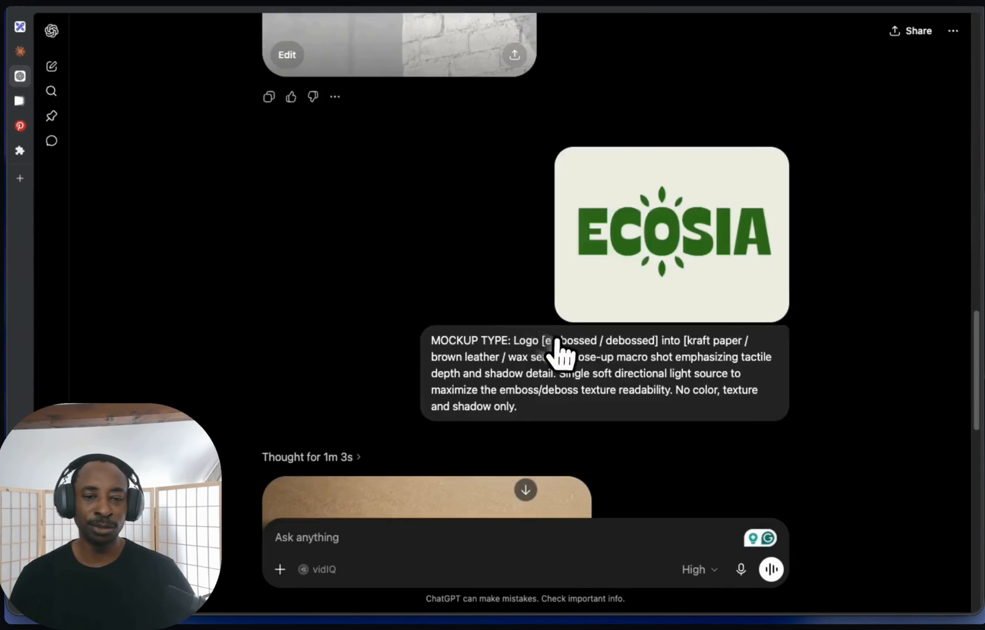
{"action": "left_click", "coordinate": [650, 131]}
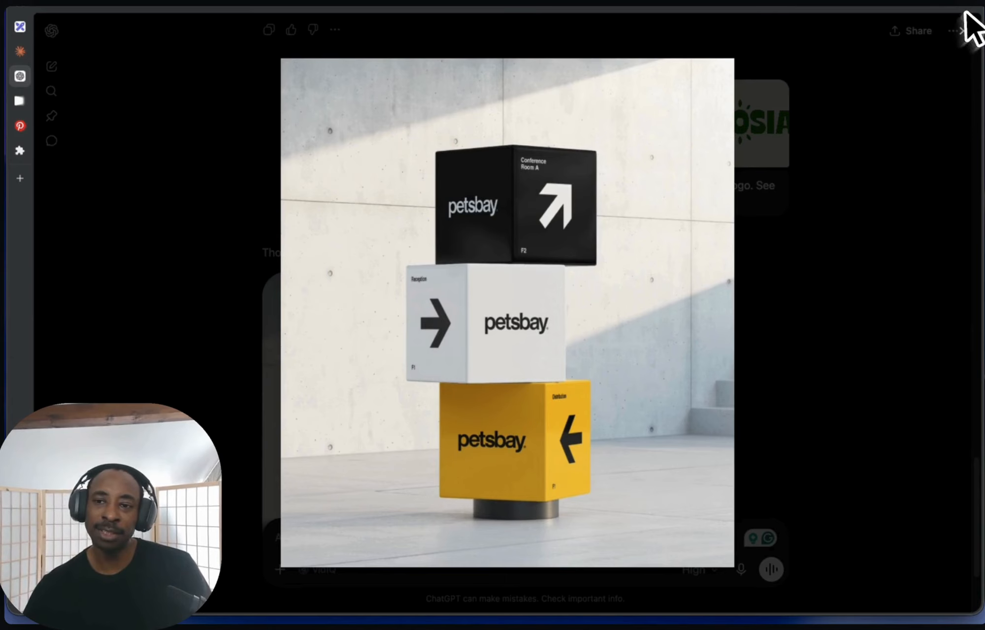
{"action": "left_click", "coordinate": [964, 31]}
{"action": "left_click", "coordinate": [475, 359]}
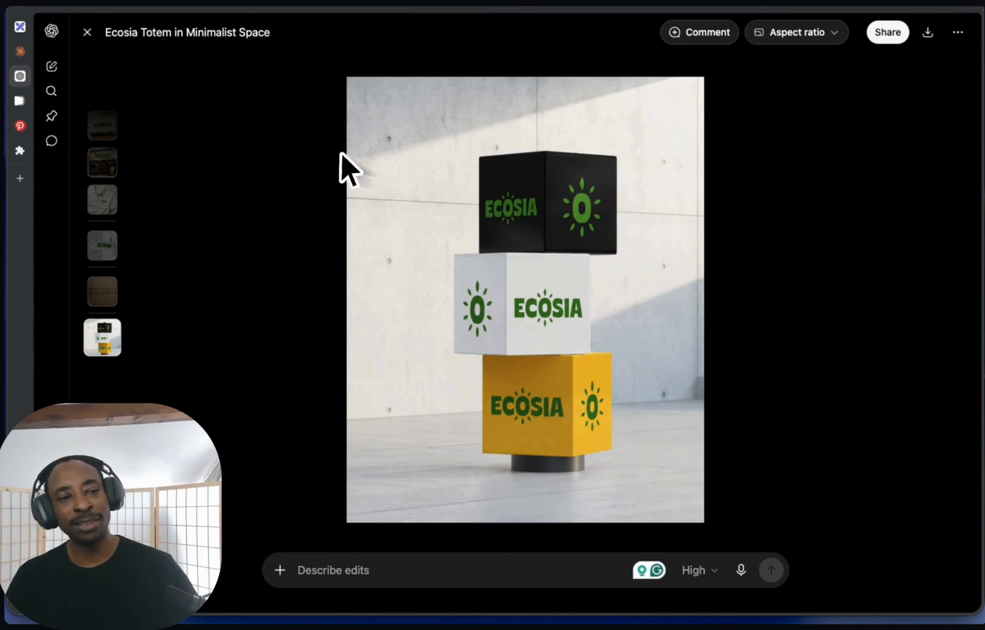
{"action": "left_click", "coordinate": [87, 32]}
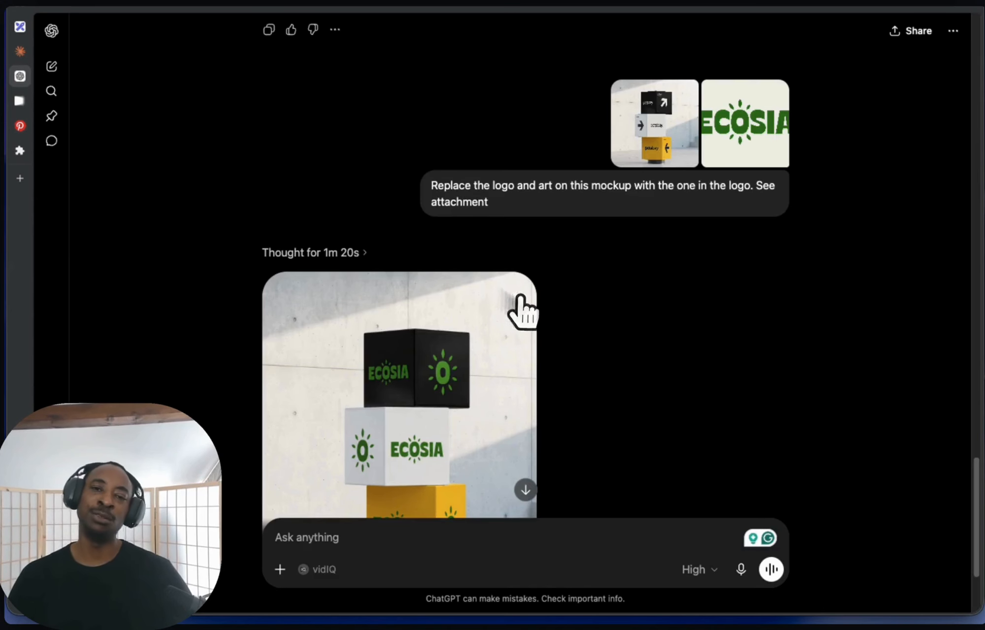